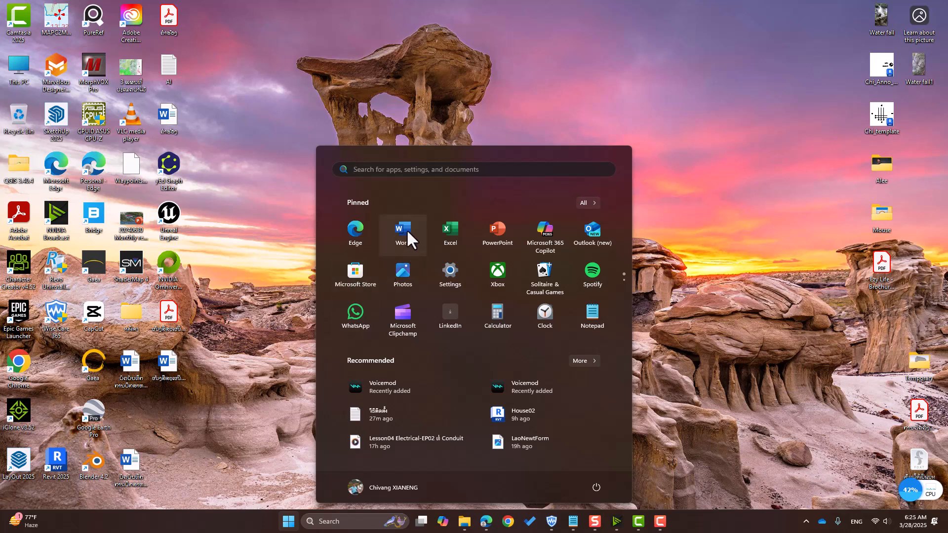
Launch Word from the desktop and create a new blank document
click(289, 496)
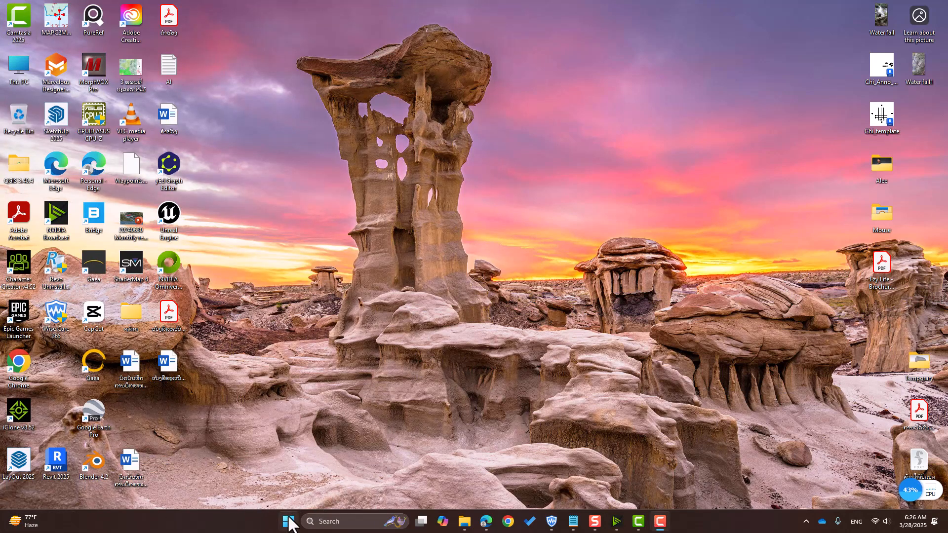
click(288, 521)
click(401, 233)
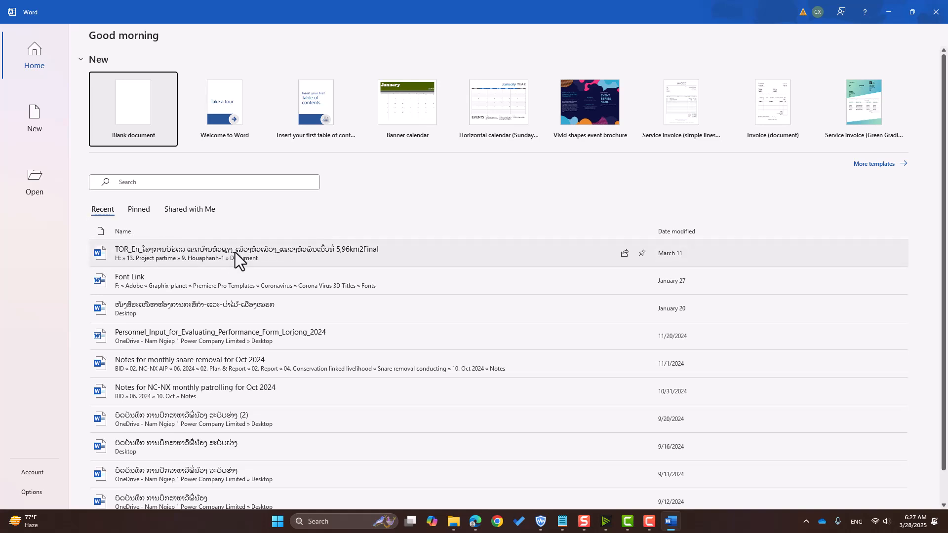
click(141, 110)
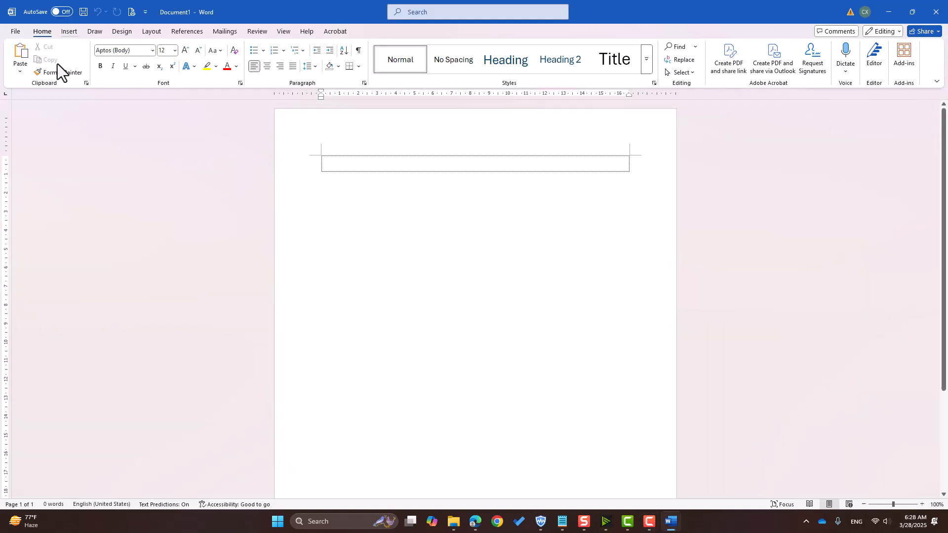
Look through the commands available for inserting, drawing, design, layout, references, mailings, review and view, returning to the basic formatting commands
click(69, 31)
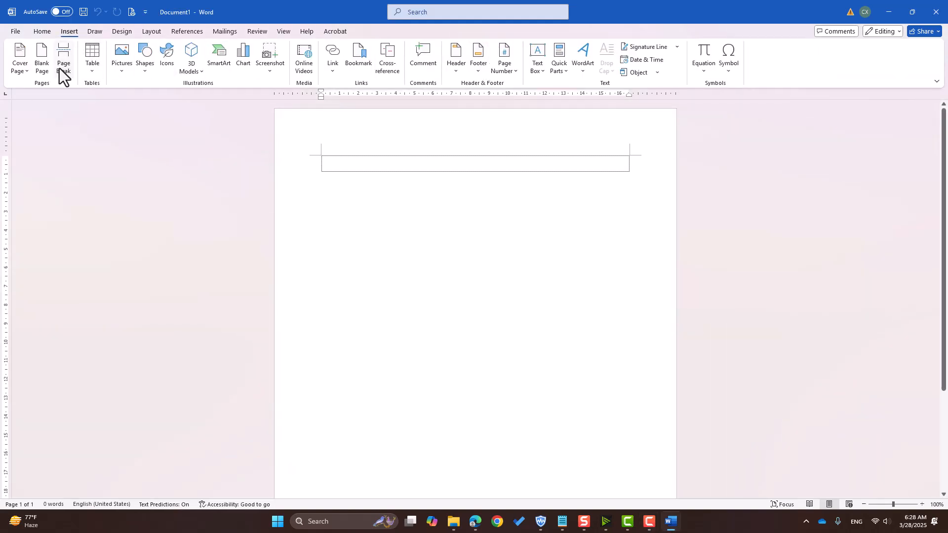
click(95, 31)
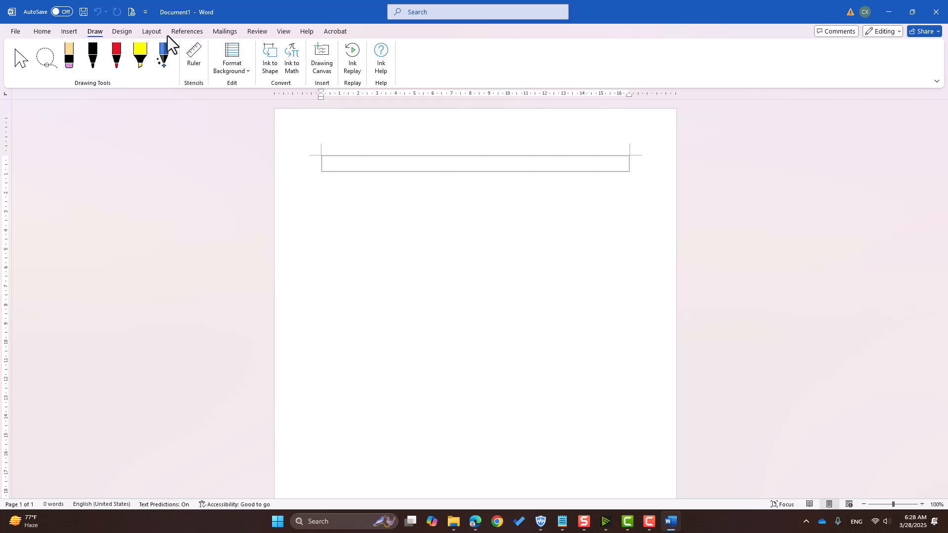
click(118, 32)
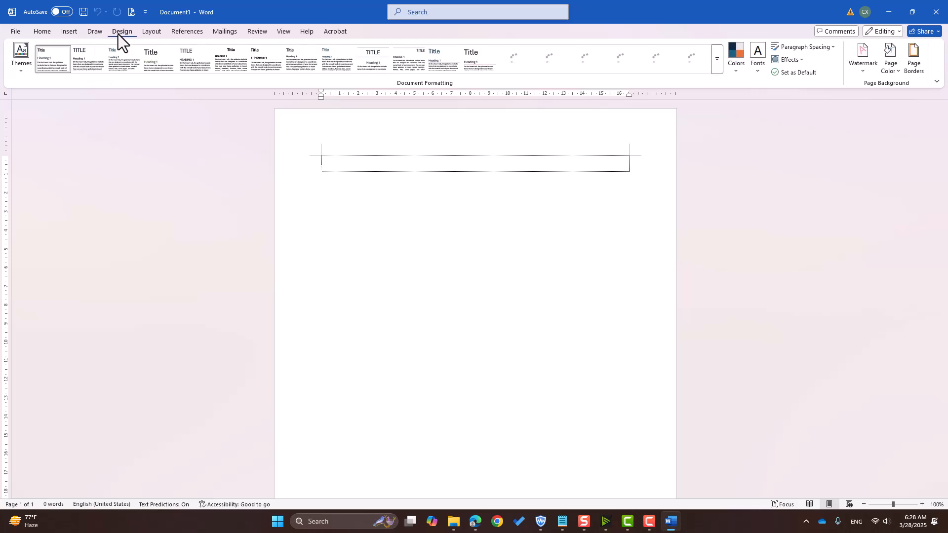
click(150, 32)
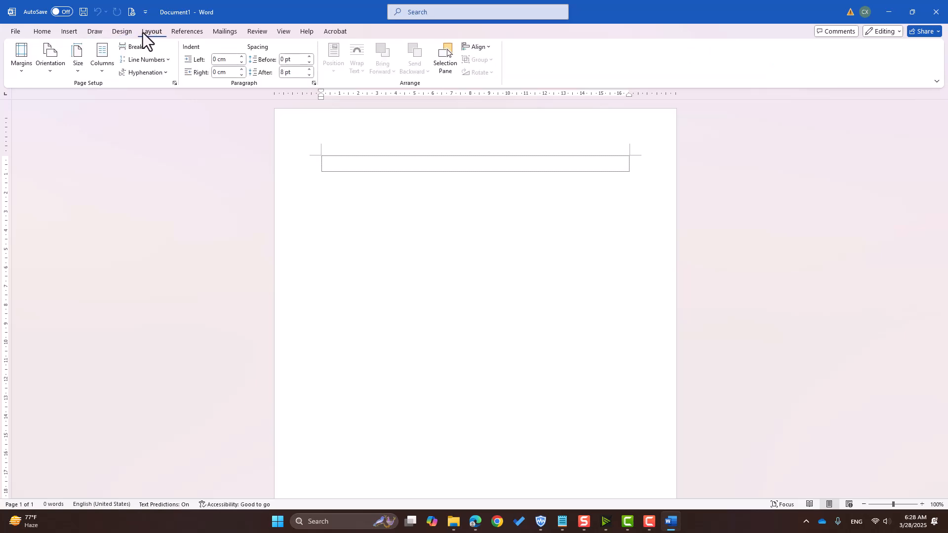
click(188, 31)
click(224, 32)
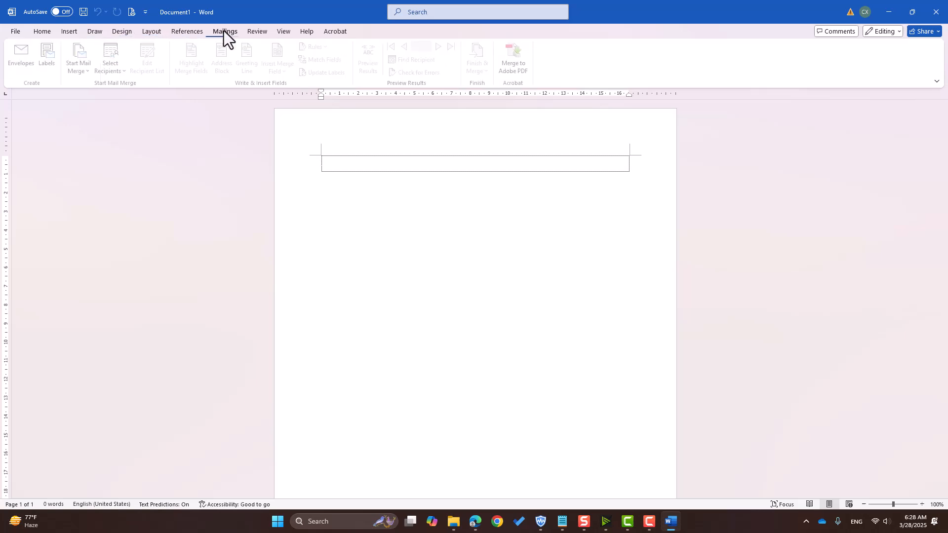
click(258, 32)
click(277, 32)
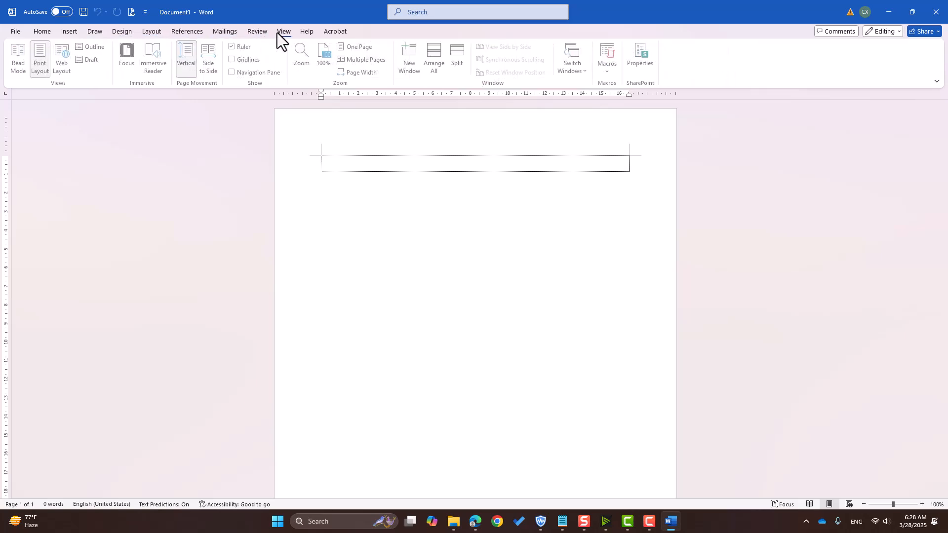
click(47, 31)
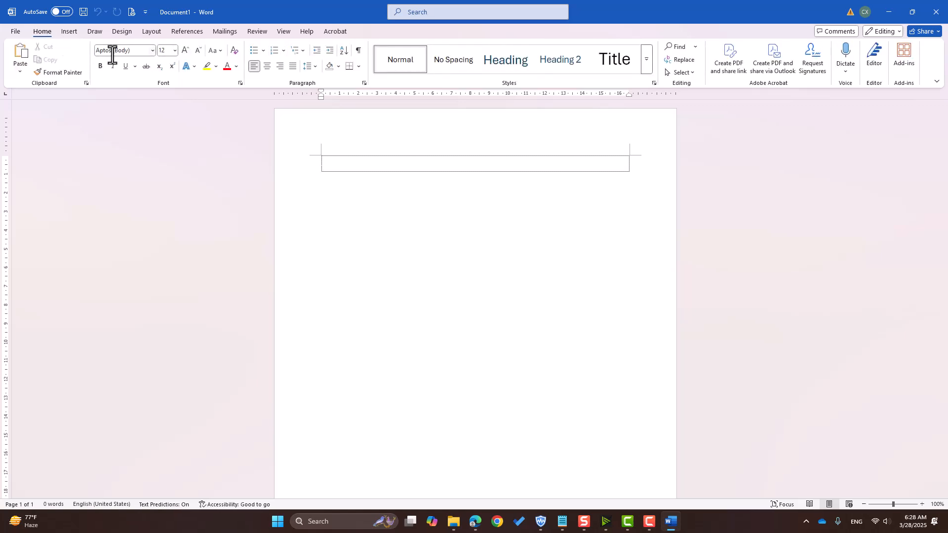
click(70, 33)
click(95, 33)
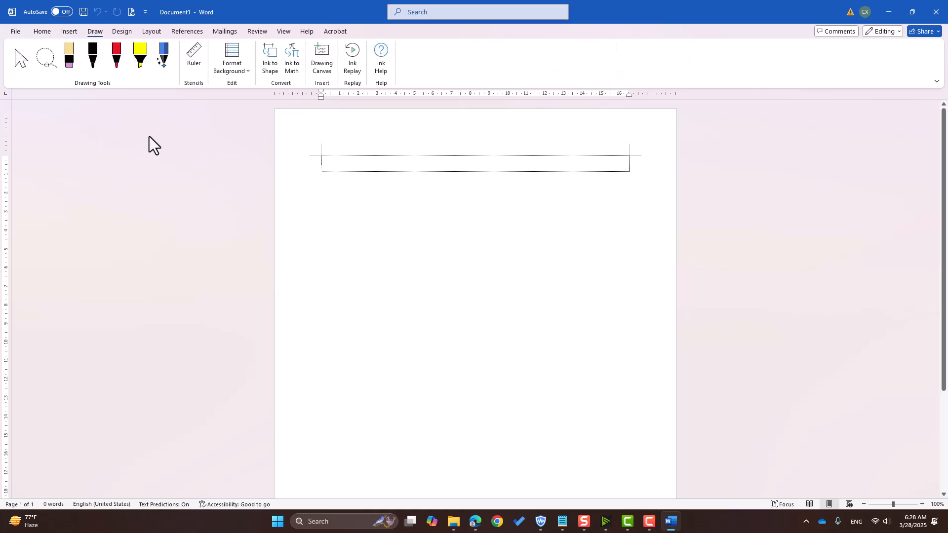
click(38, 31)
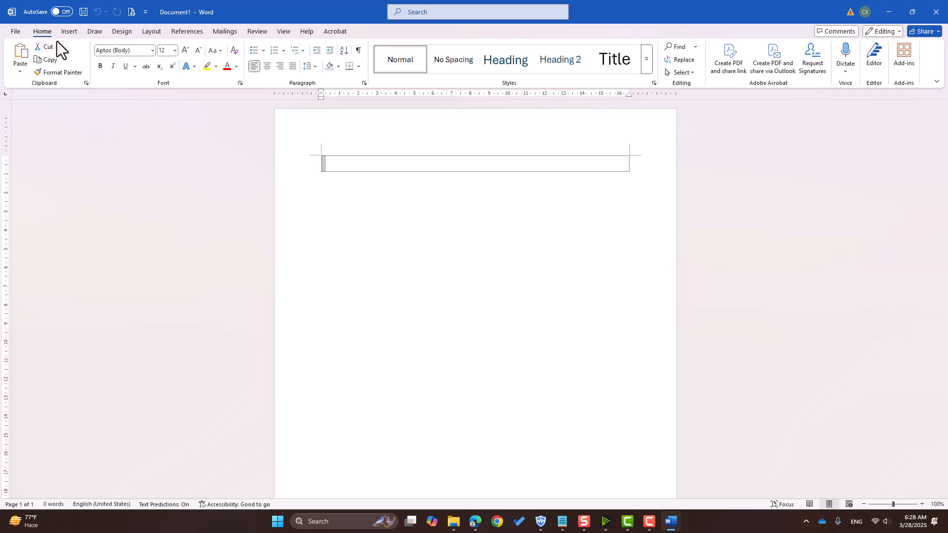
click(67, 32)
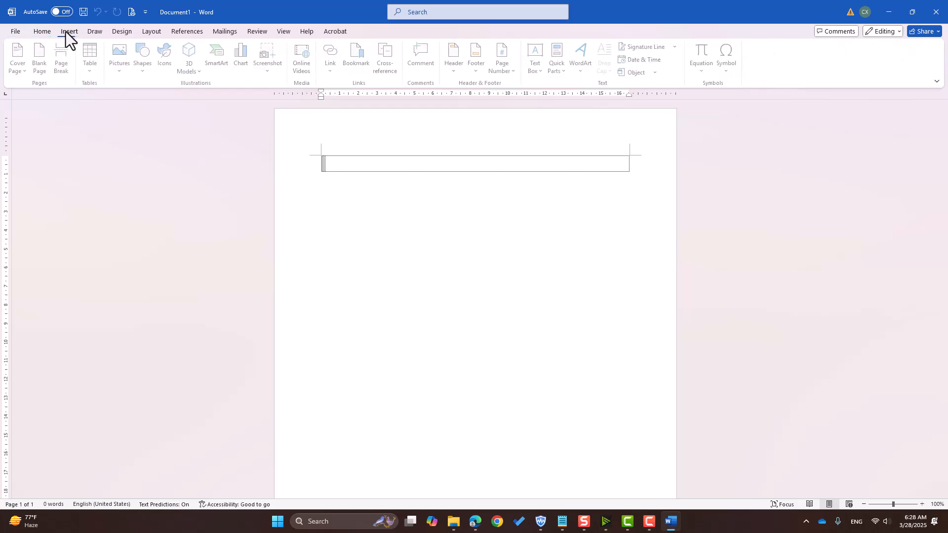
click(42, 32)
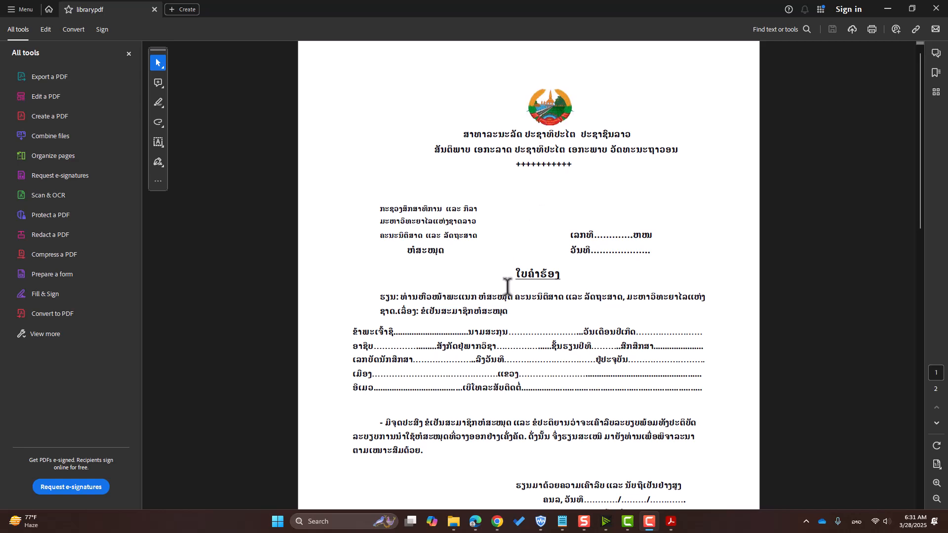
Review the library request form in the PDF, from the emblem and heading down to the attachment list
scroll(415, 286, down, 3)
scroll(414, 286, down, 3)
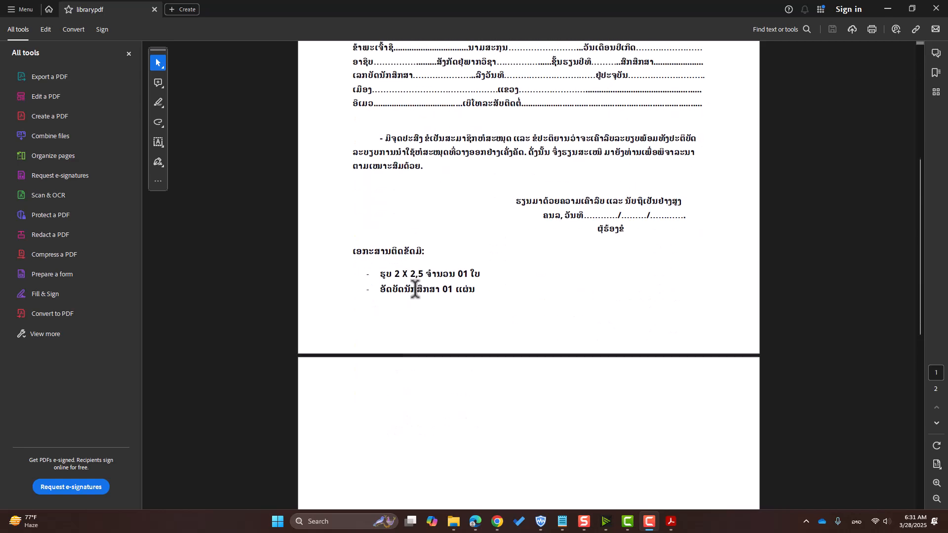
scroll(414, 287, up, 6)
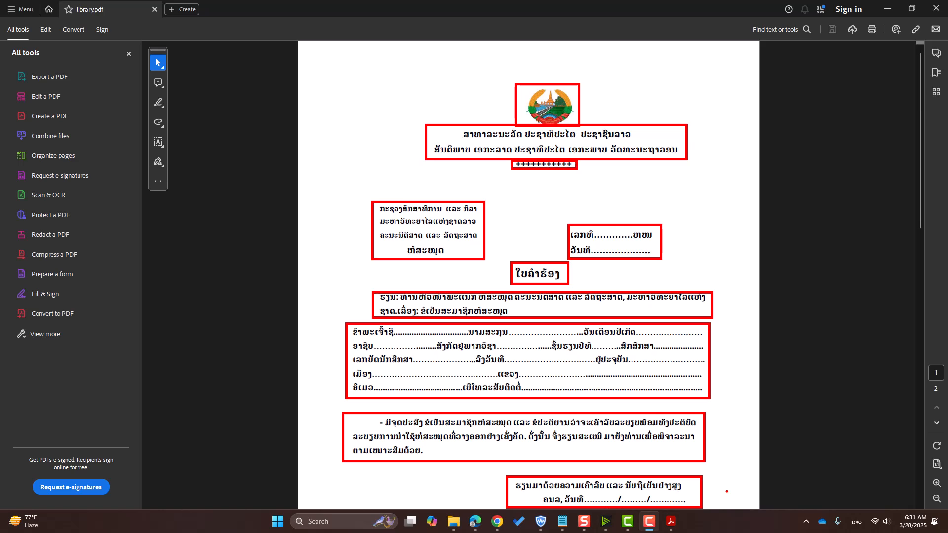
scroll(724, 482, down, 3)
scroll(724, 482, down, 1)
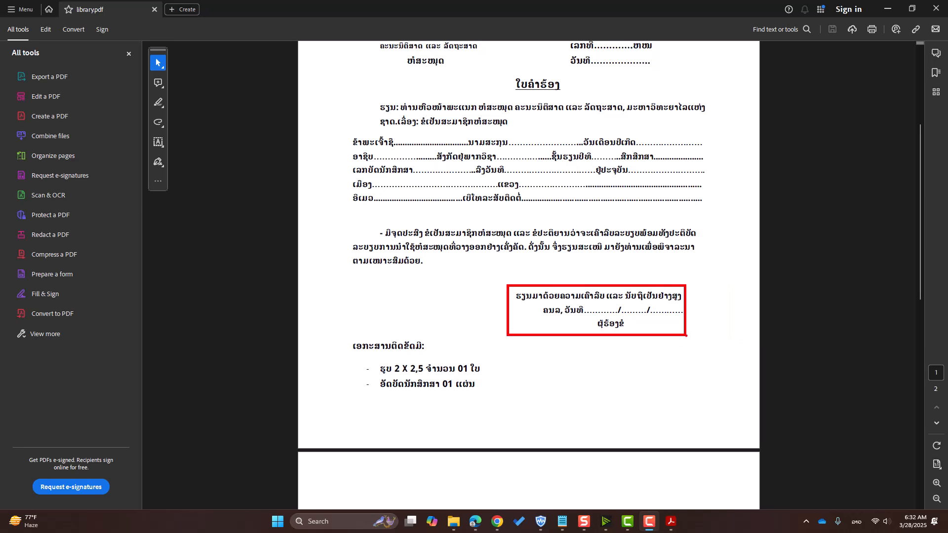
scroll(703, 353, up, 4)
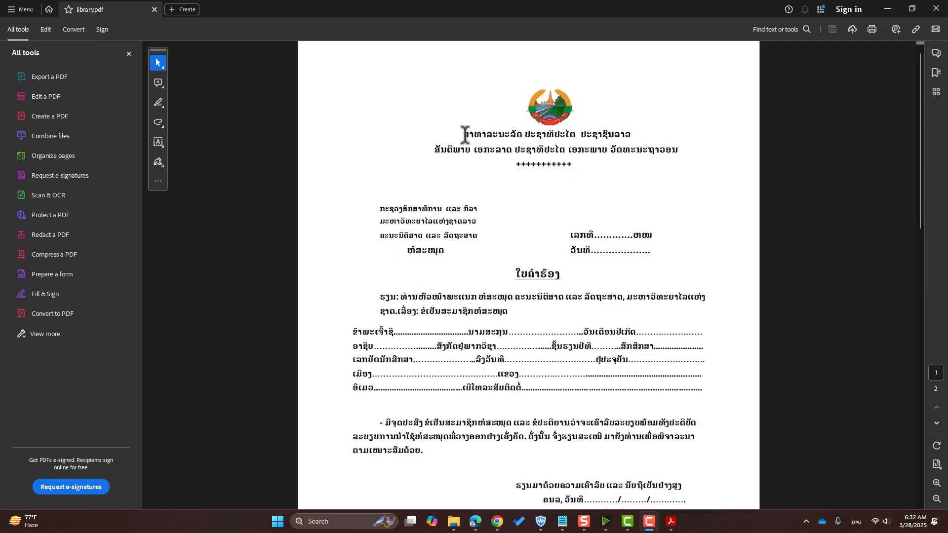
Highlight the two heading lines beneath the emblem in the PDF form, then clear the selection
drag(464, 134, 662, 134)
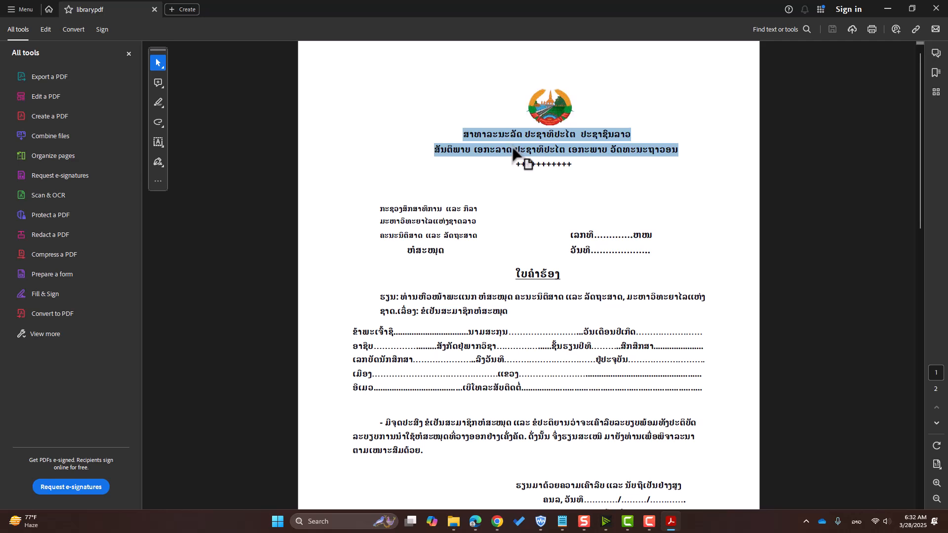
click(482, 136)
drag(460, 135, 657, 148)
click(485, 97)
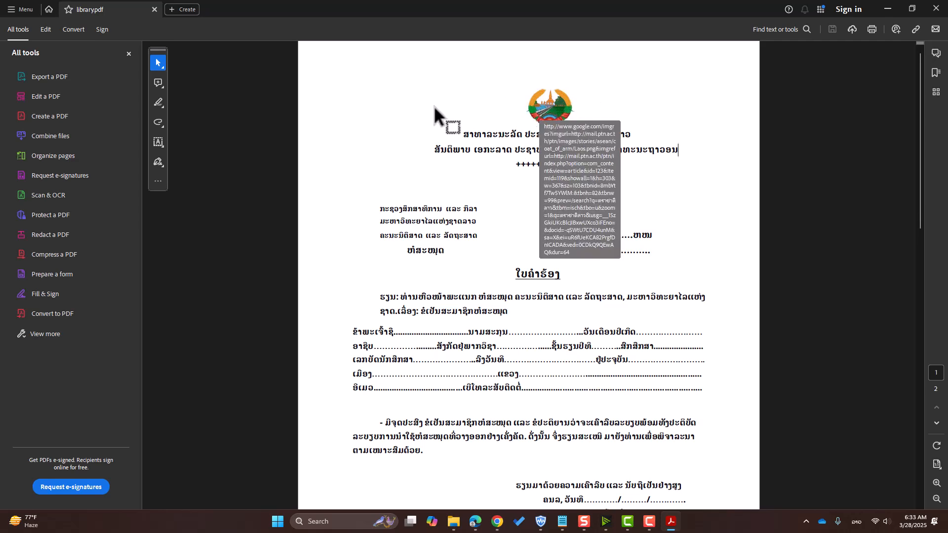
Switch from the PDF form to the blank Word document and set its font to Phetsarath OT
mouse_move(565, 526)
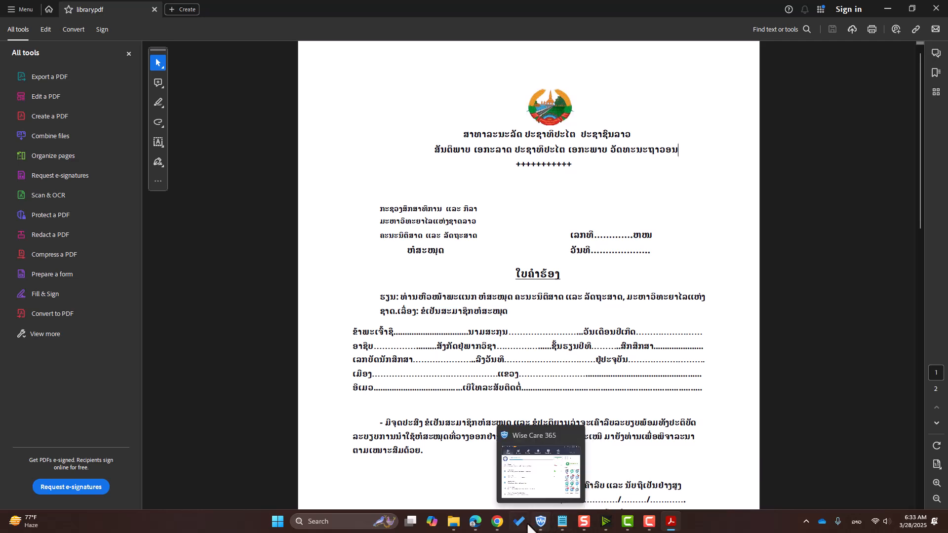
mouse_move(626, 527)
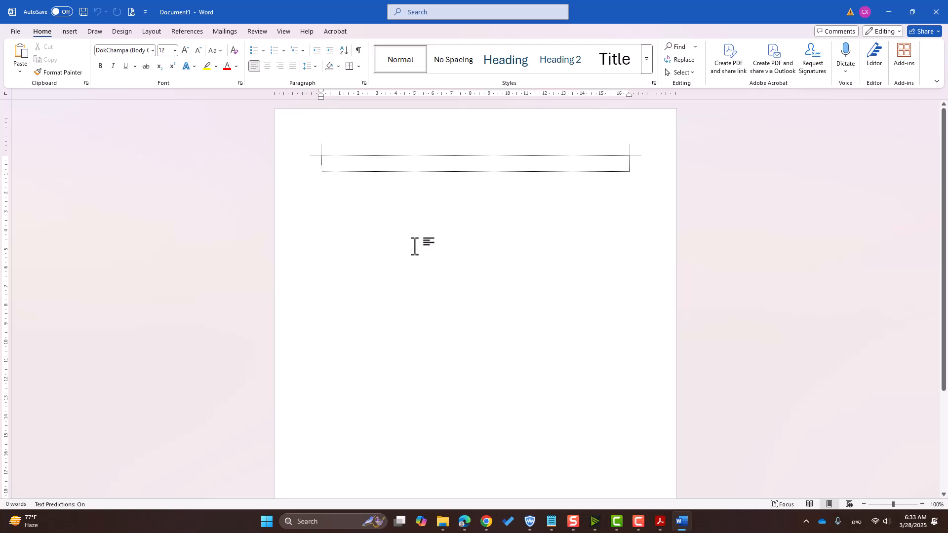
click(660, 522)
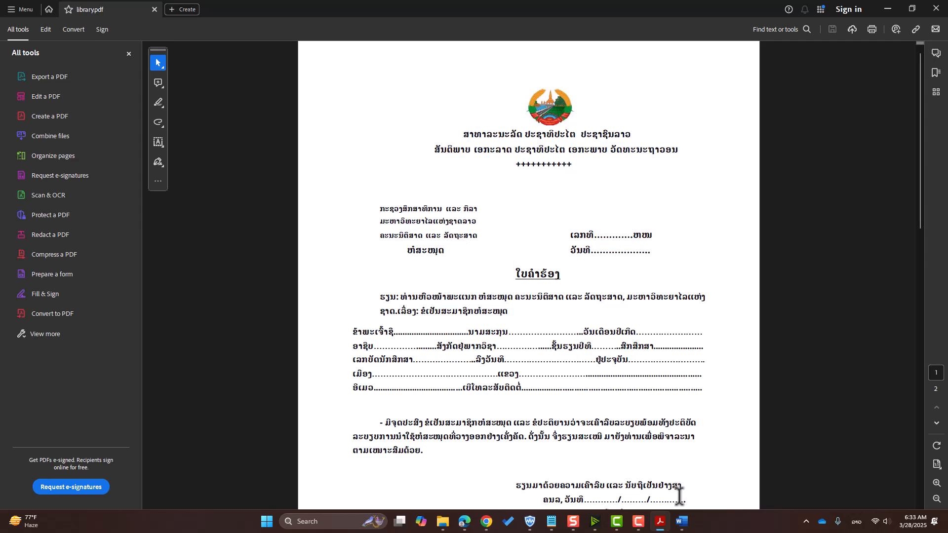
click(682, 521)
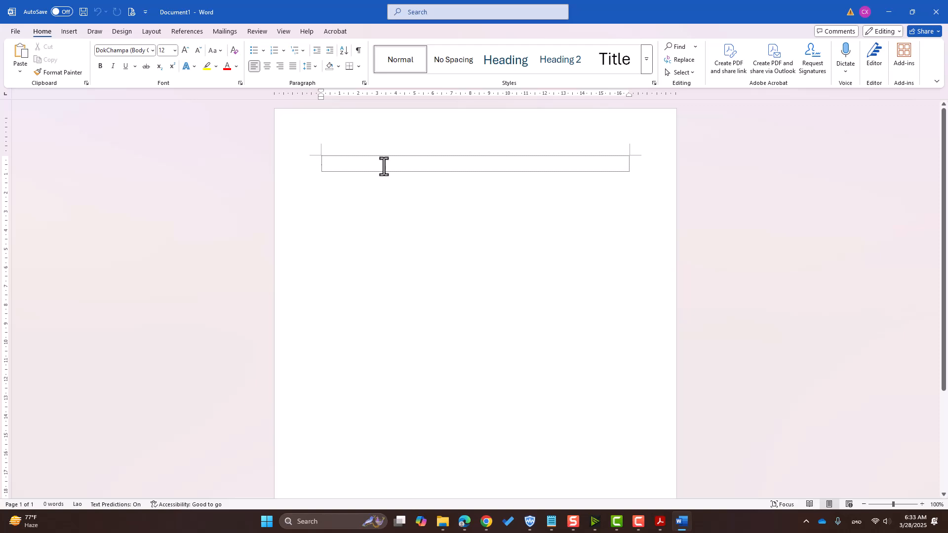
click(153, 50)
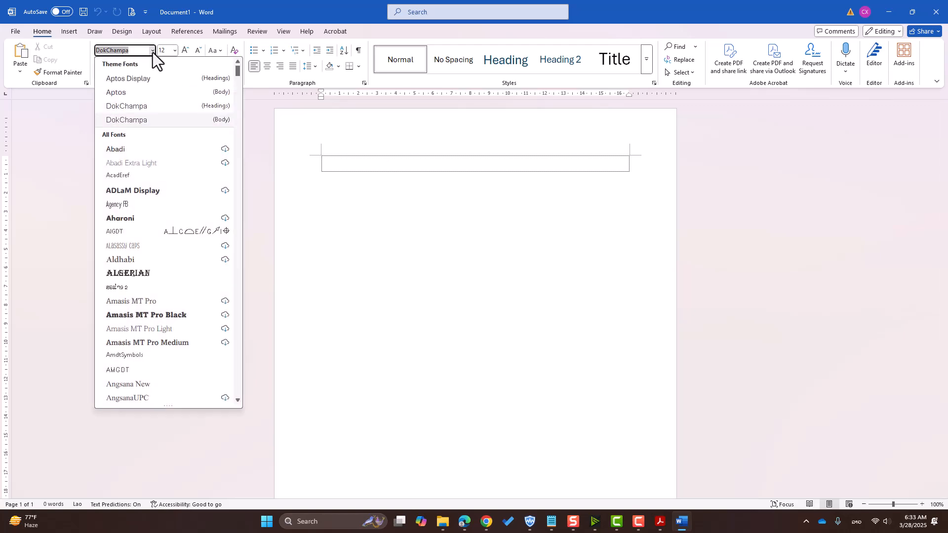
key(alt+shift)
text(Phetsarath OT)
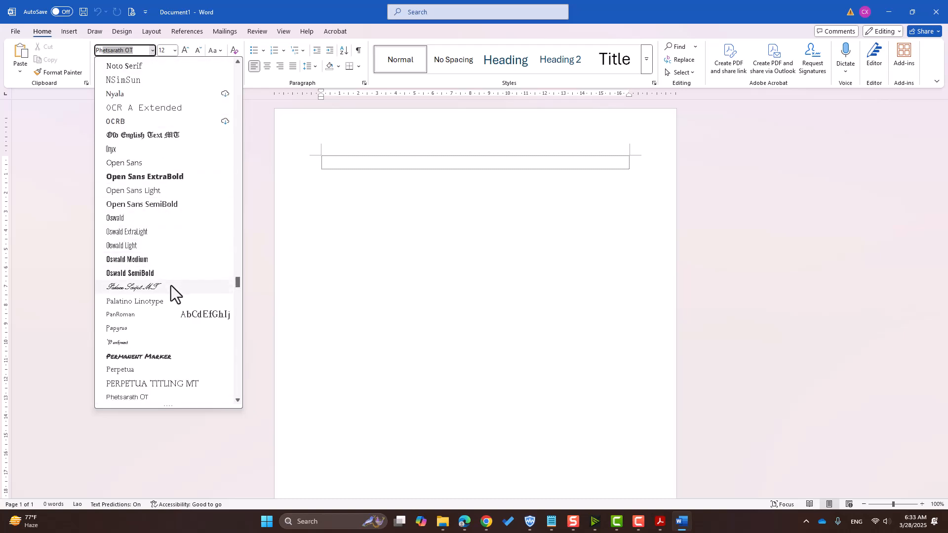
scroll(173, 296, down, 1)
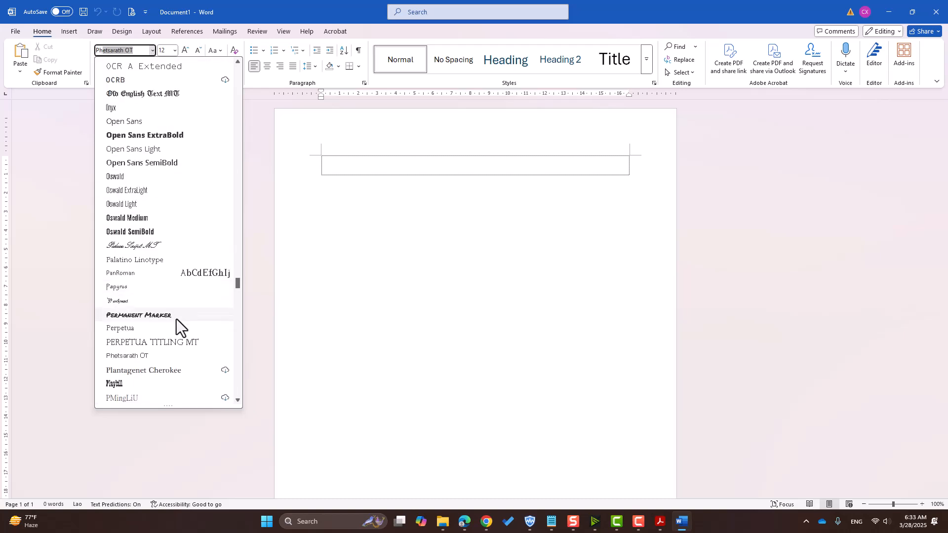
click(127, 356)
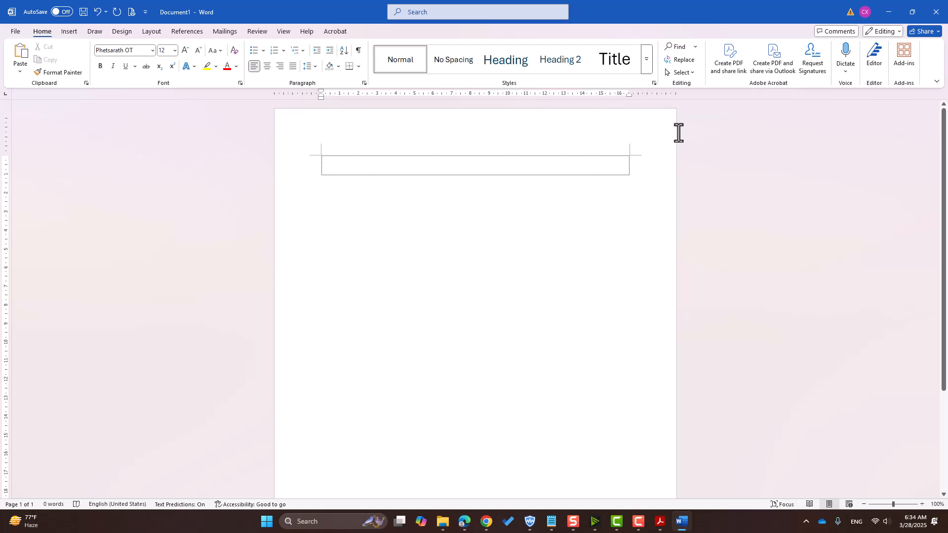
Set the blank document's paper size to A4, 21 cm x 29.7 cm
scroll(481, 373, down, 5)
scroll(474, 370, up, 5)
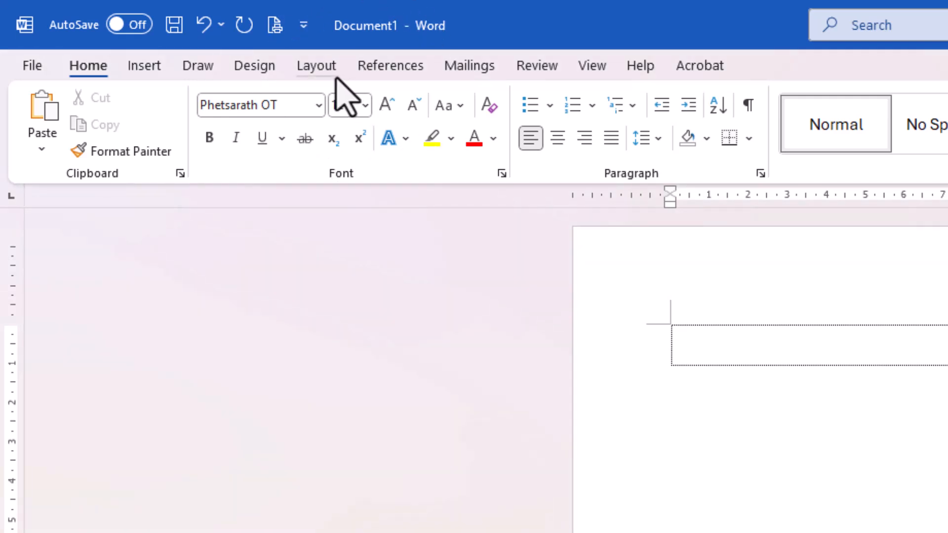
click(319, 74)
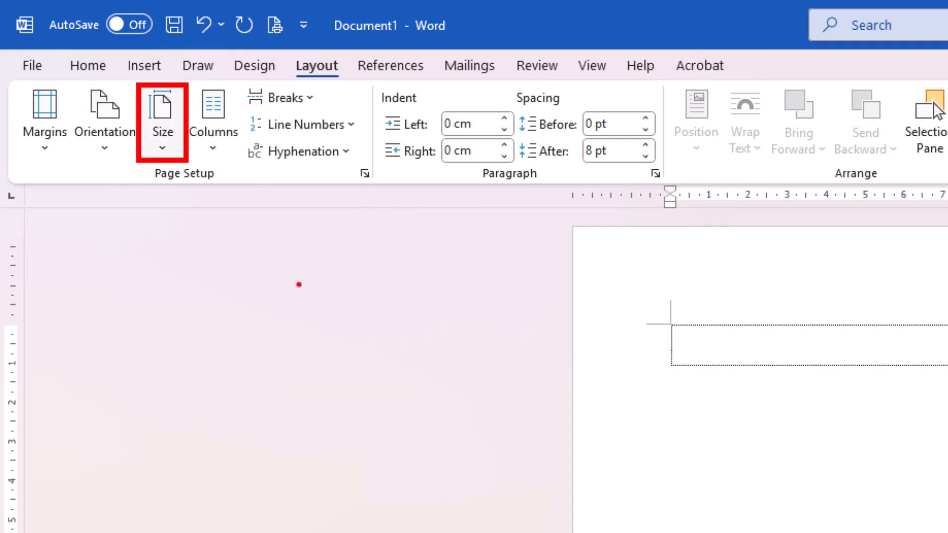
click(164, 148)
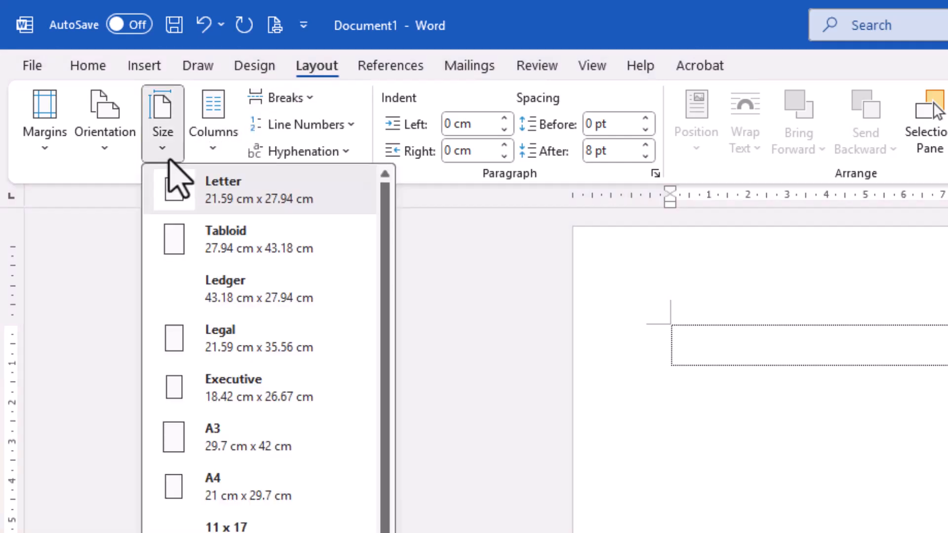
click(305, 495)
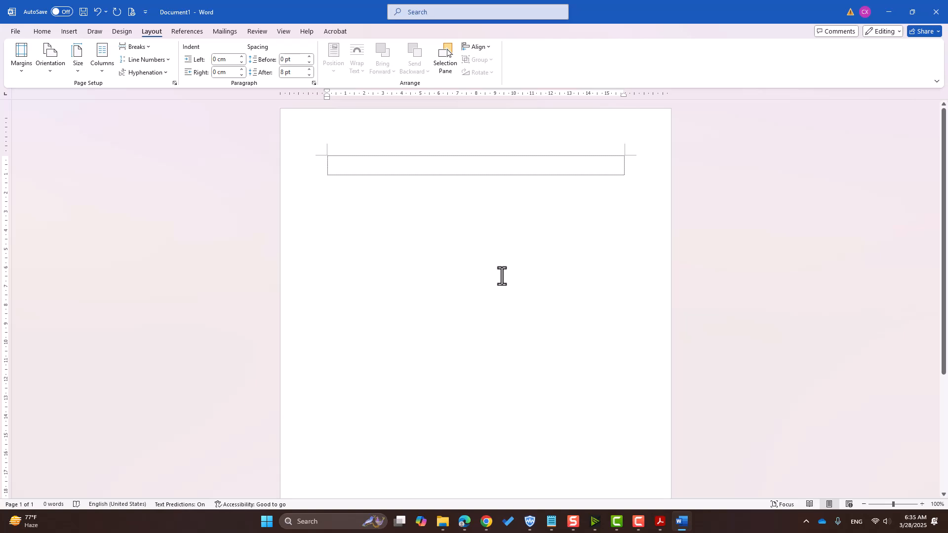
Switch from the Word document to Chrome and open google.com in a new tab
click(660, 520)
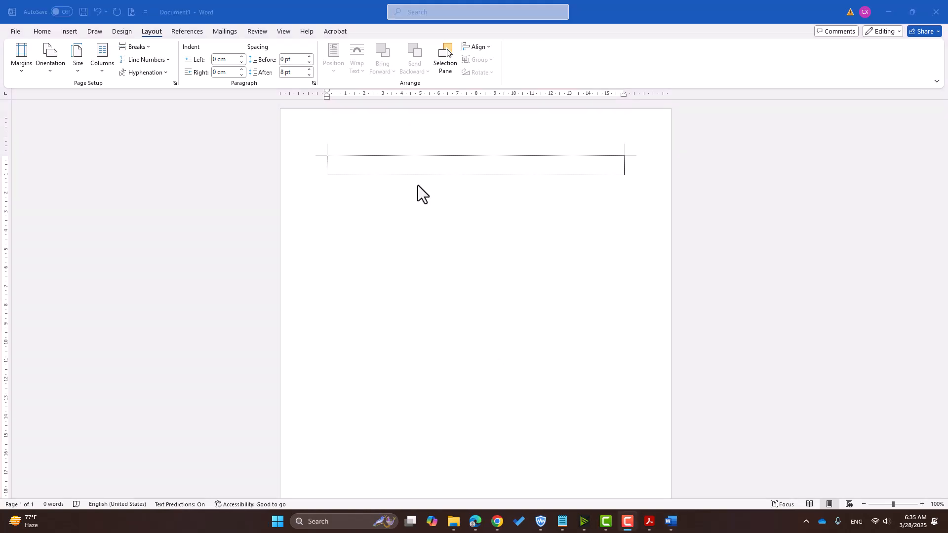
click(497, 521)
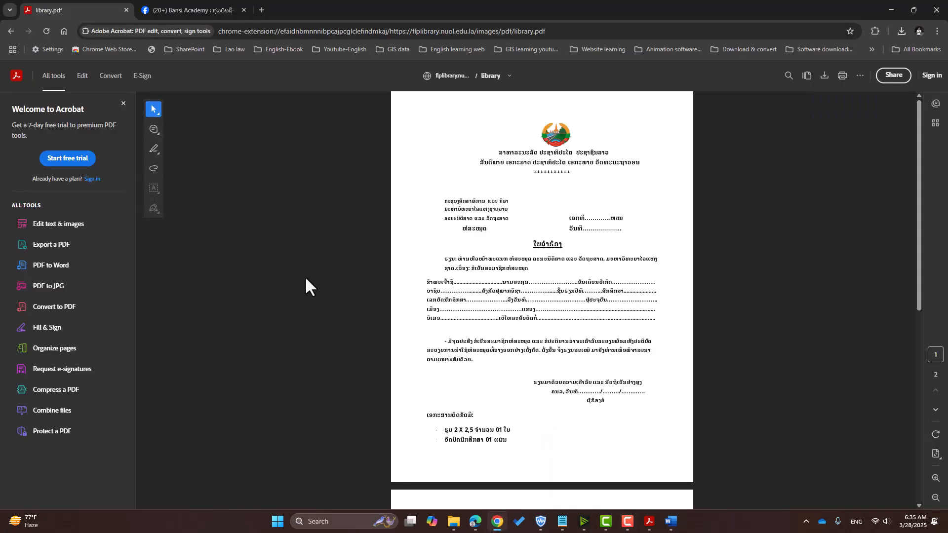
click(260, 10)
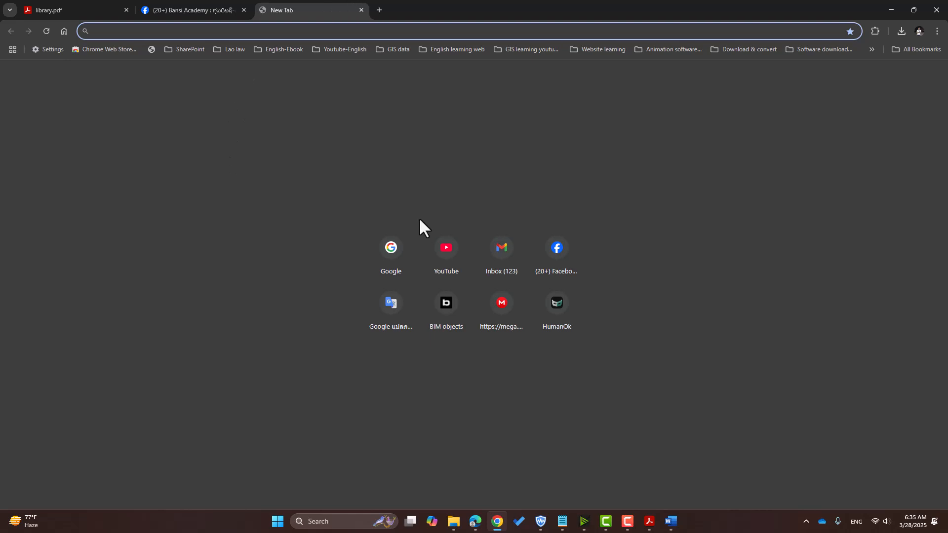
text(google.com)
key(Return)
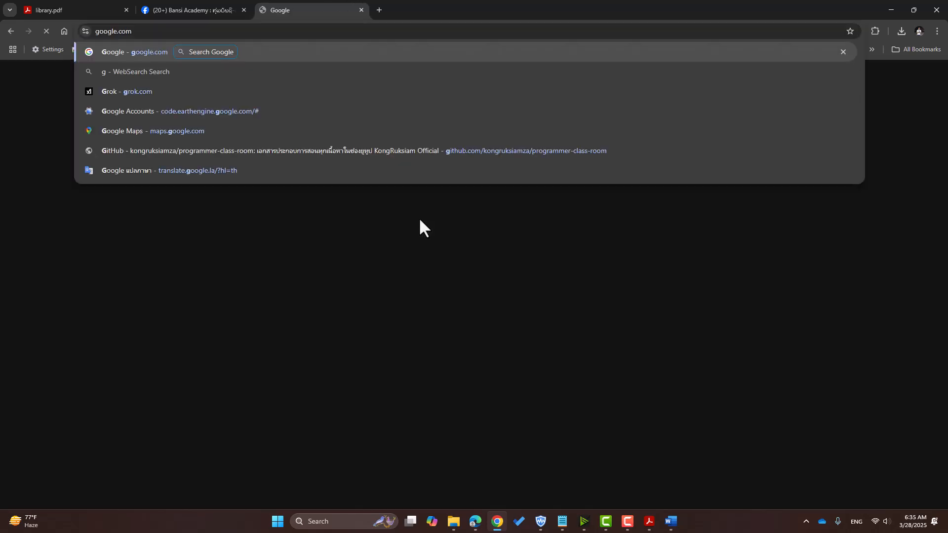
Search Google for "lao logo png"
text(Lo)
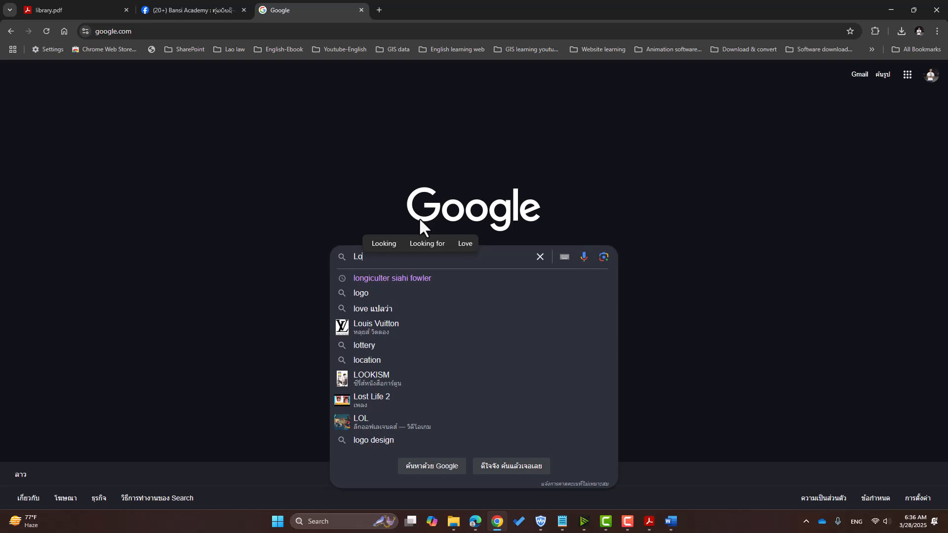
key(BackSpace)
text(a)
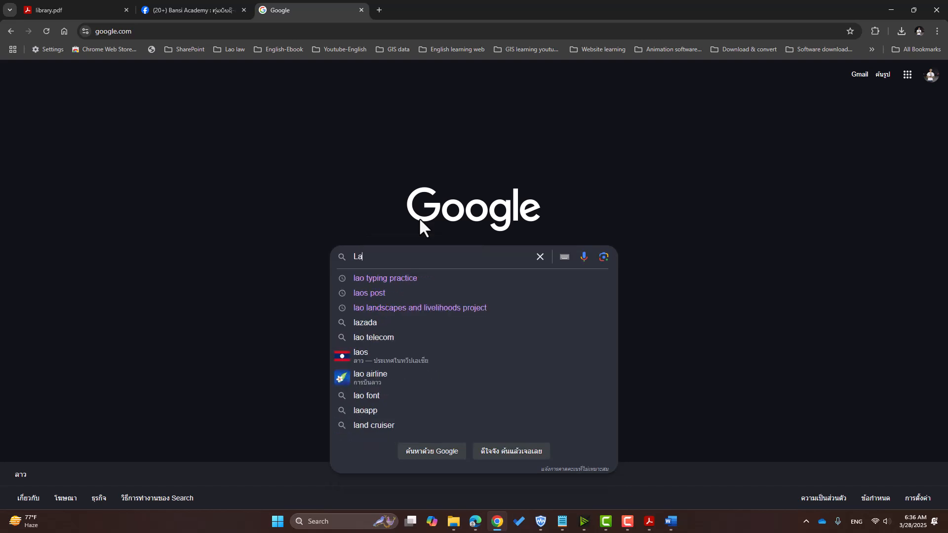
text(o  logo)
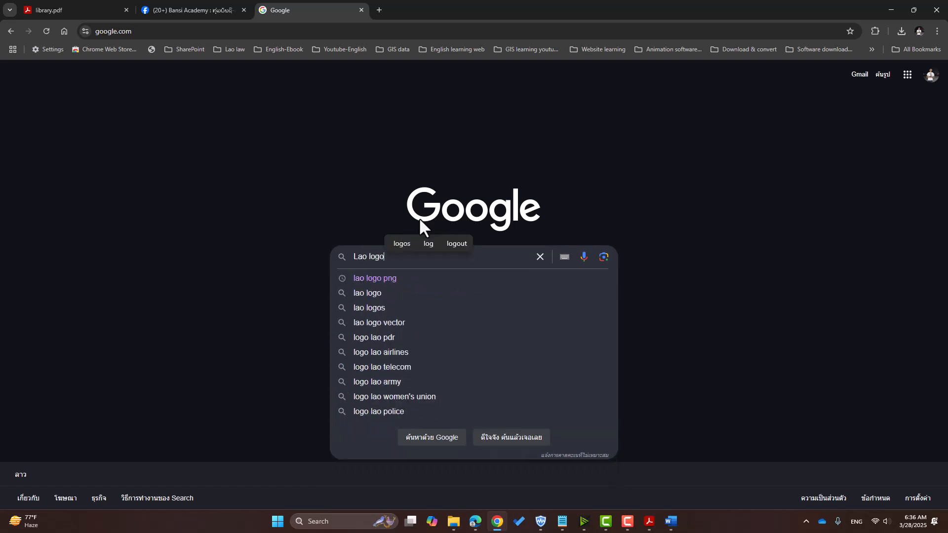
click(389, 283)
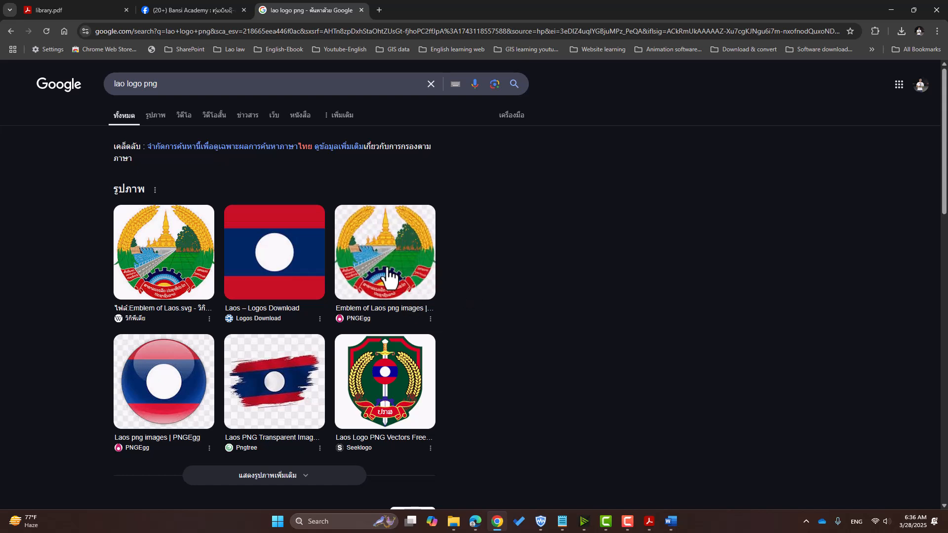
Open the PNGEgg page for the "Emblem of Laos png images" result and look through its emblem images
click(406, 258)
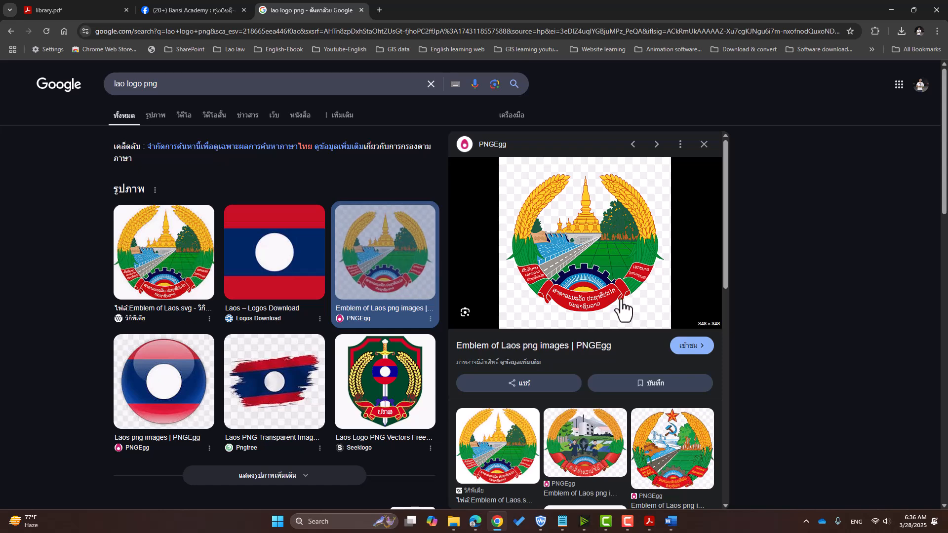
click(590, 272)
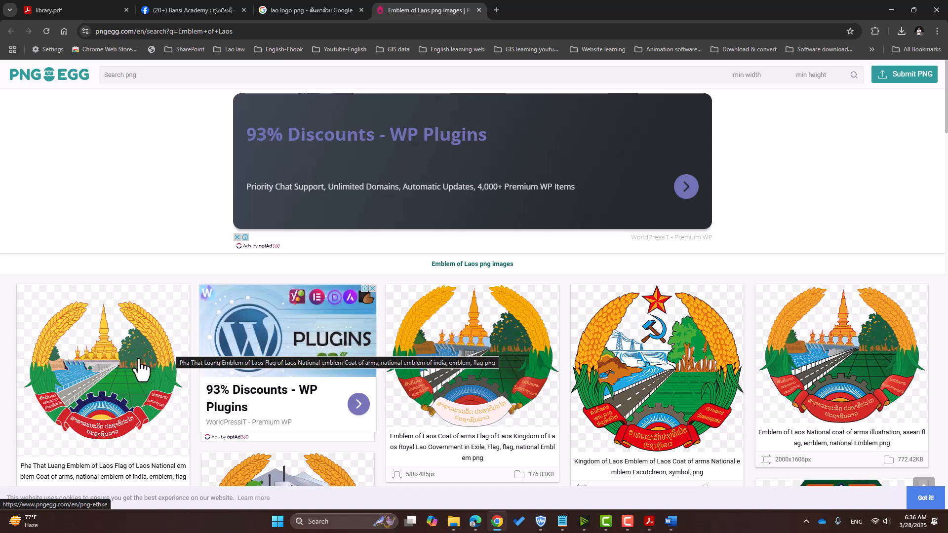
scroll(7, 303, down, 1)
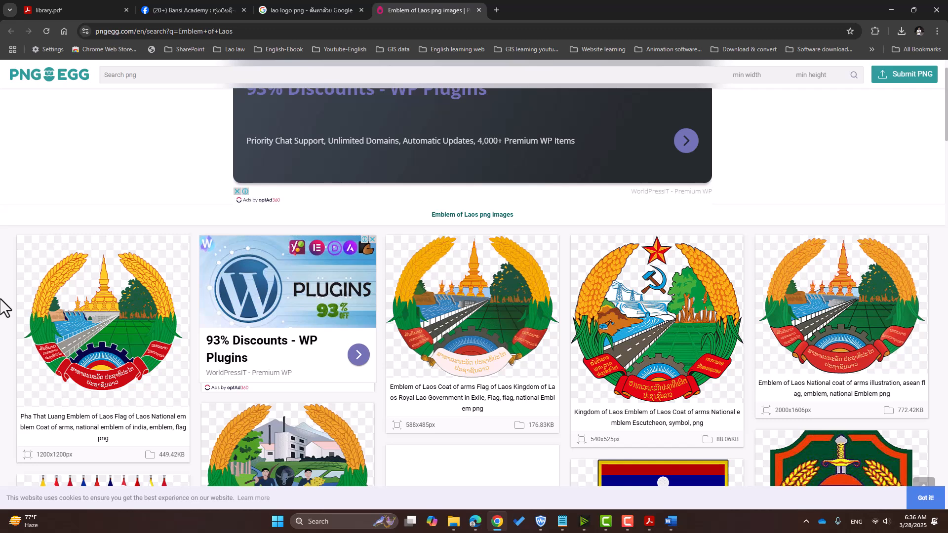
scroll(4, 308, down, 1)
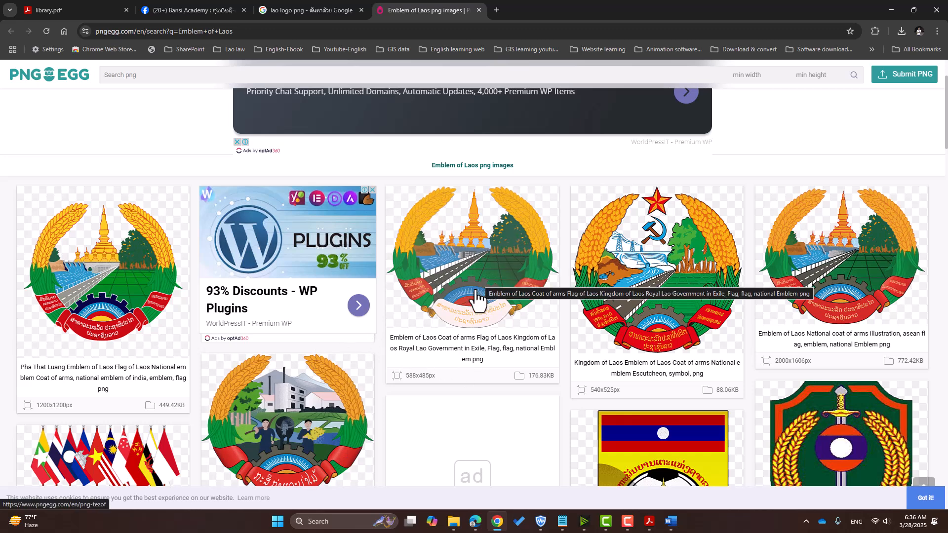
click(103, 286)
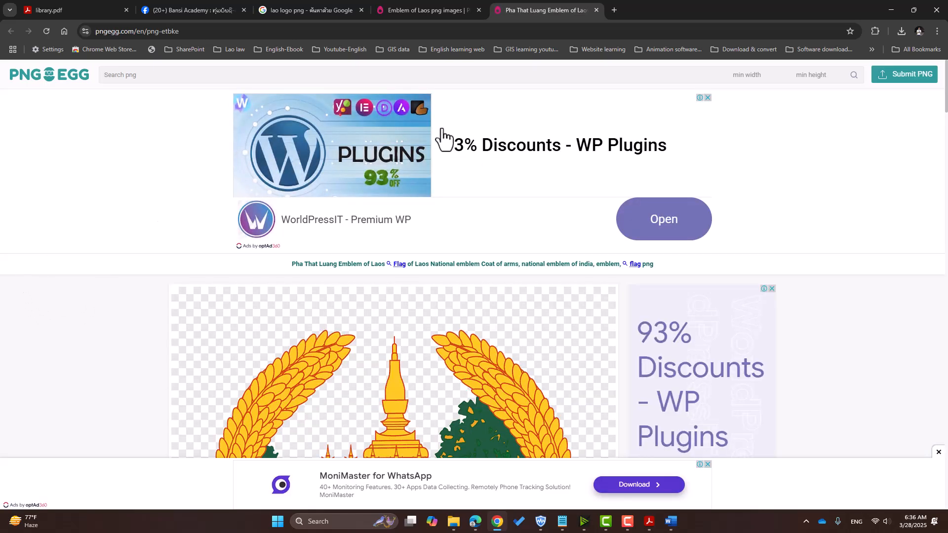
scroll(435, 327, down, 5)
key(ctrl+w)
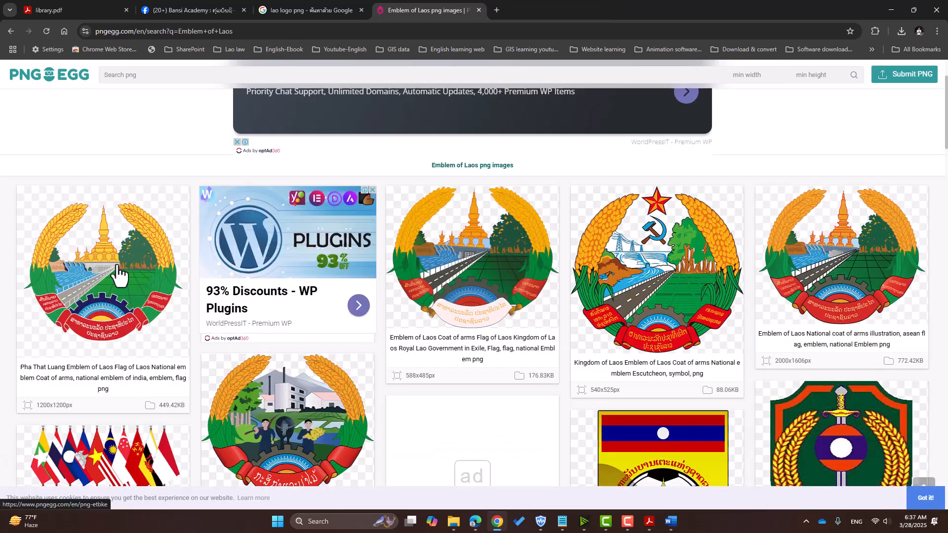
Open the 1200x1200px Pha That Luang Emblem of Laos image and get through the site's ad prompts to unlock it
click(120, 270)
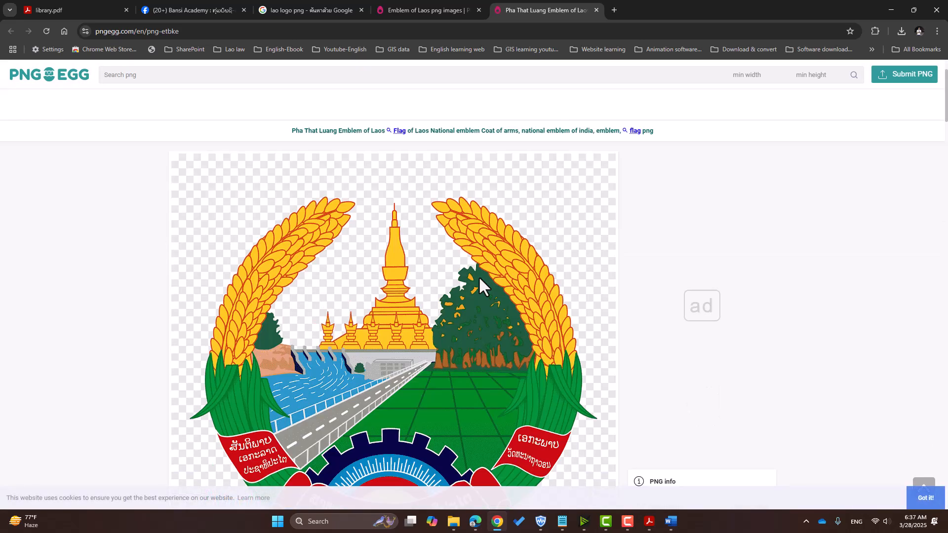
scroll(479, 276, down, 4)
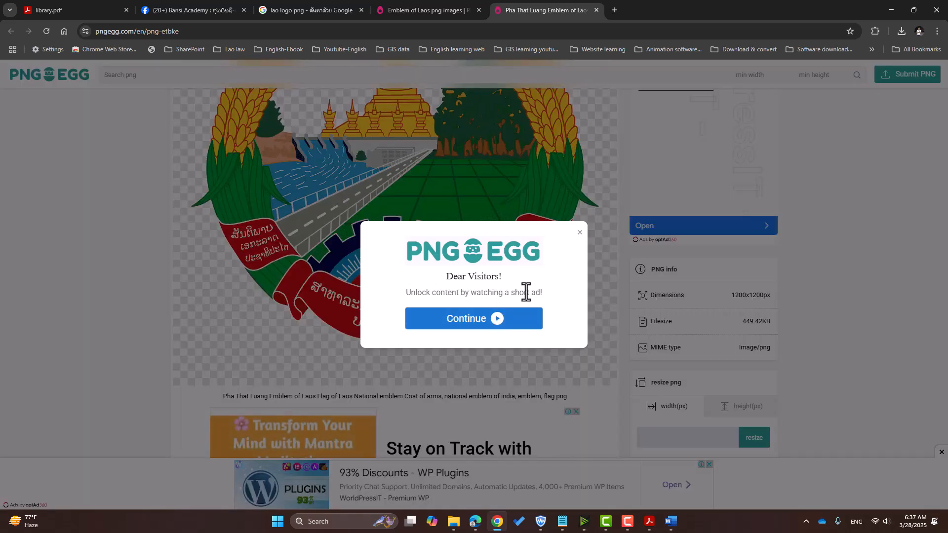
click(580, 233)
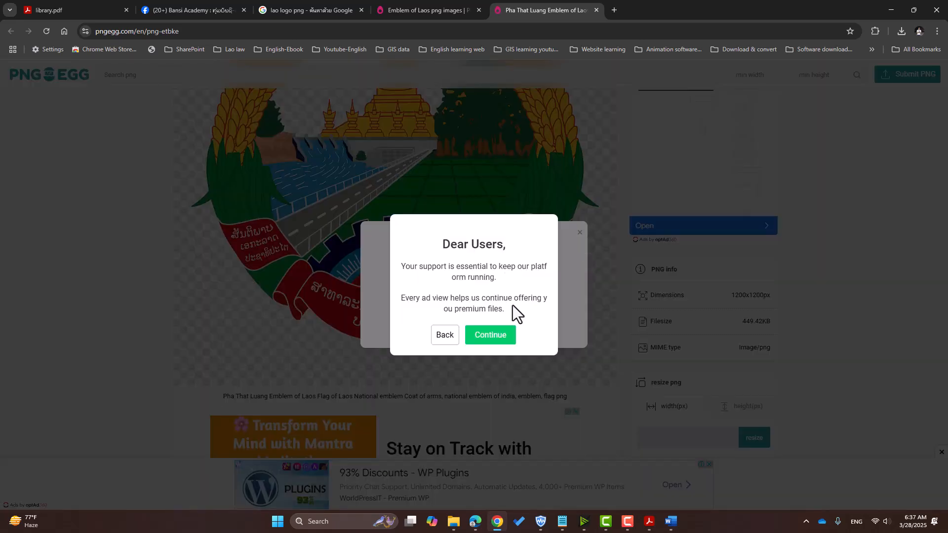
click(443, 339)
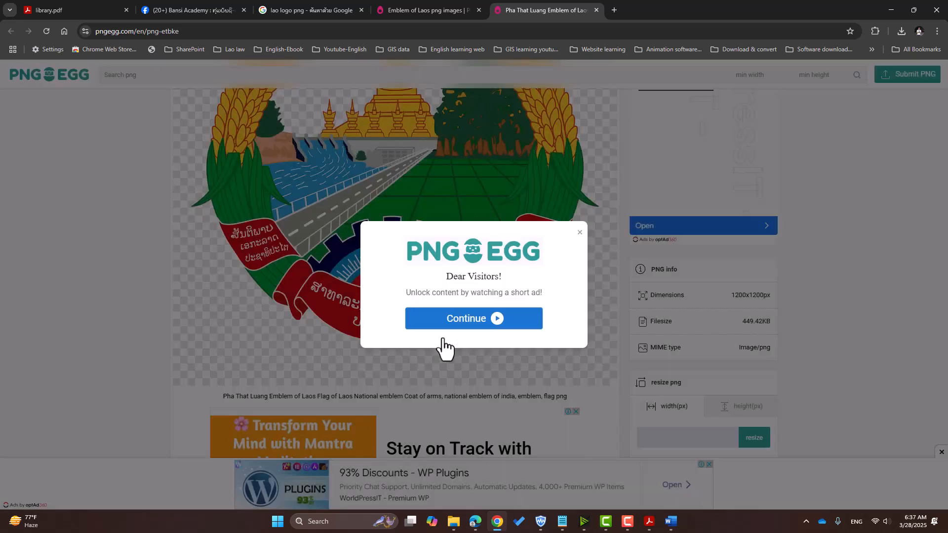
click(581, 233)
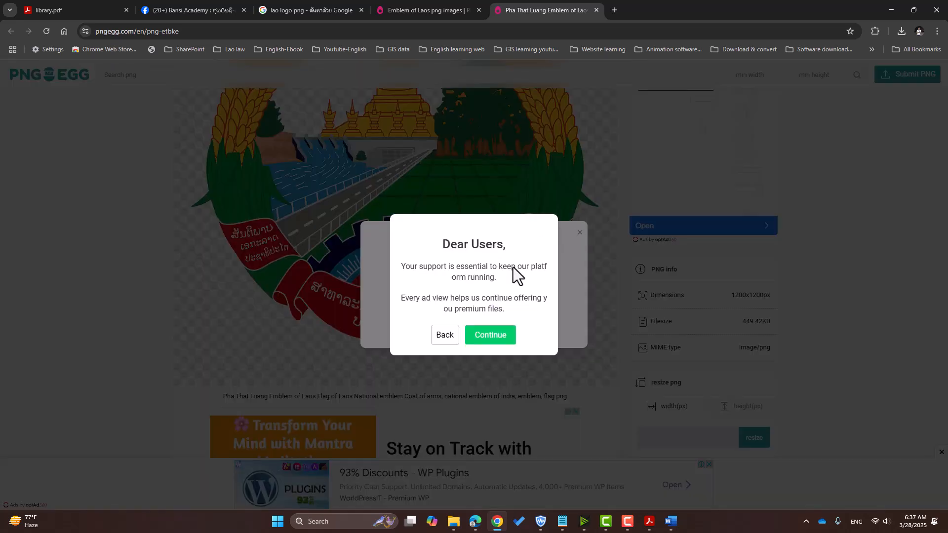
click(483, 340)
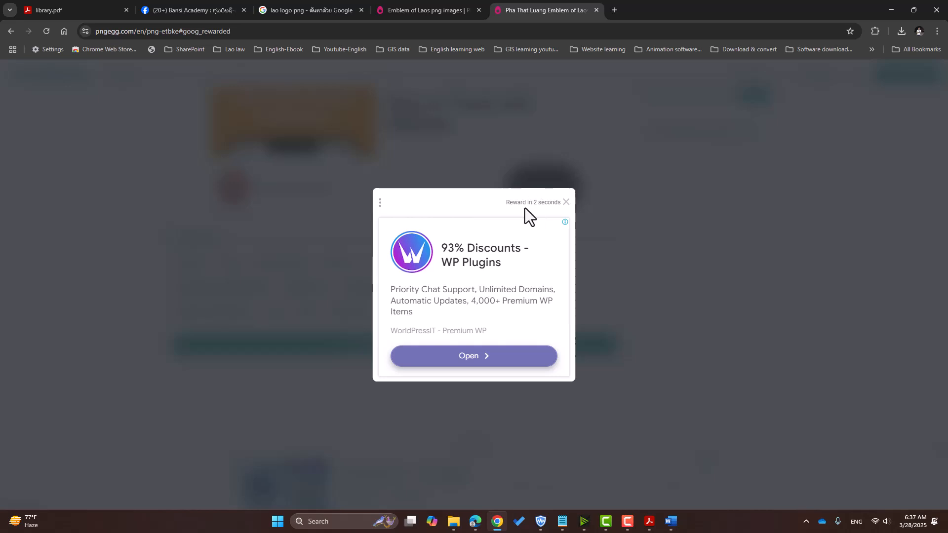
click(565, 203)
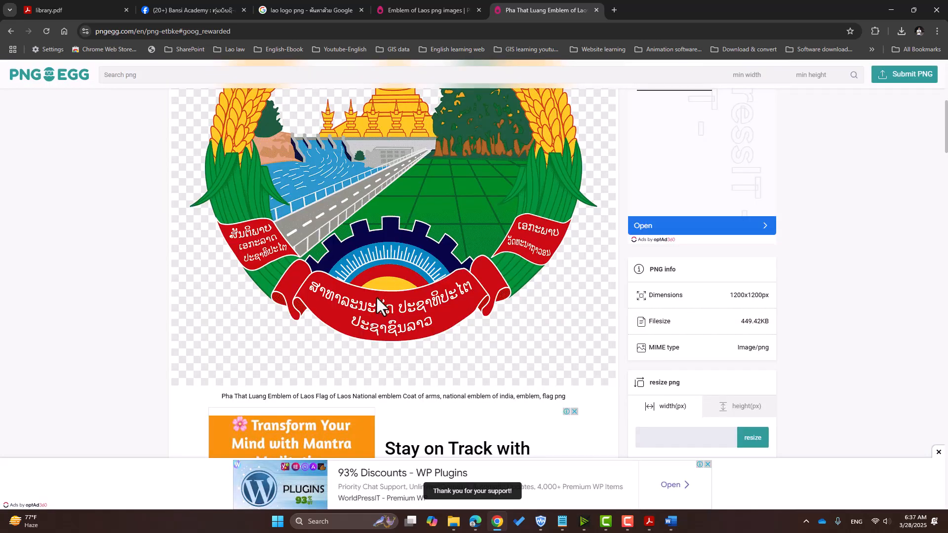
Request the free PNG download of the emblem and dismiss the advertisement that covers the page
scroll(377, 295, down, 3)
scroll(423, 284, up, 5)
scroll(425, 284, down, 4)
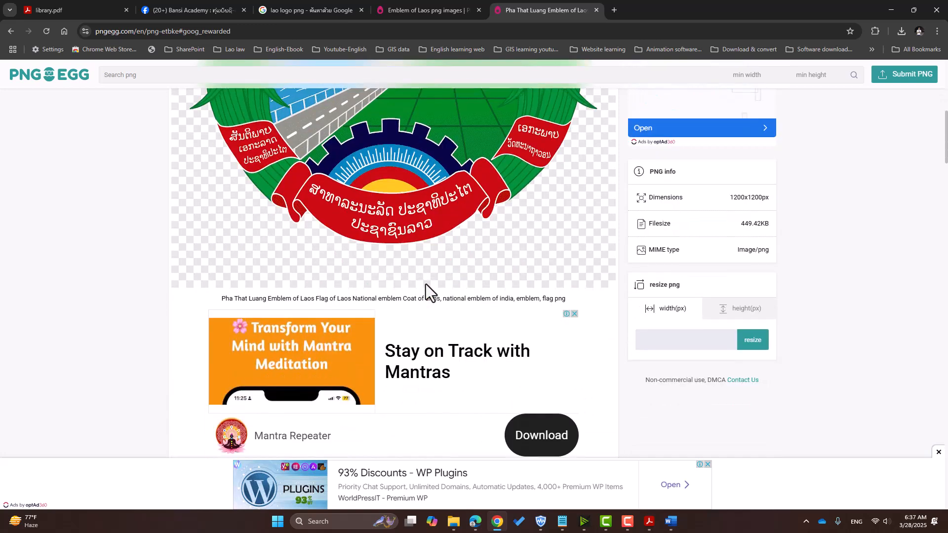
scroll(425, 284, down, 4)
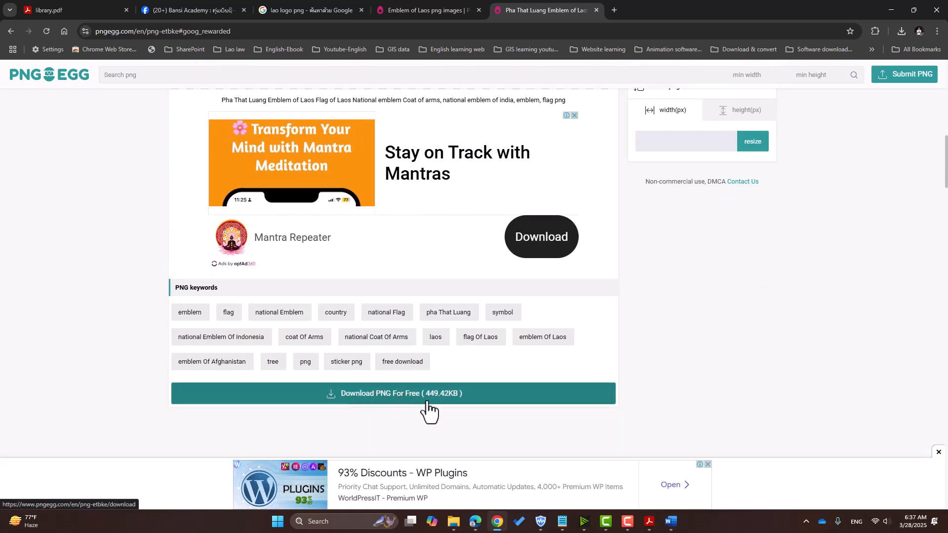
click(480, 397)
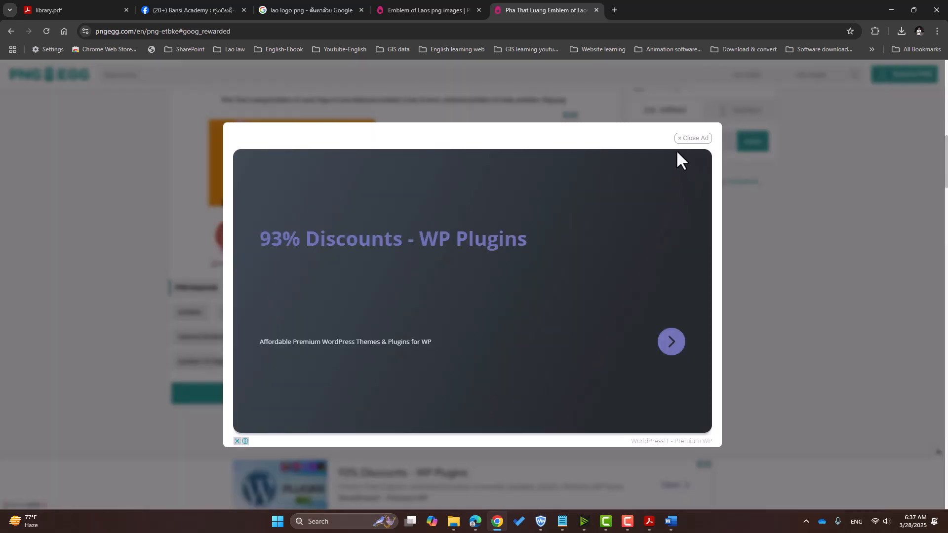
click(689, 139)
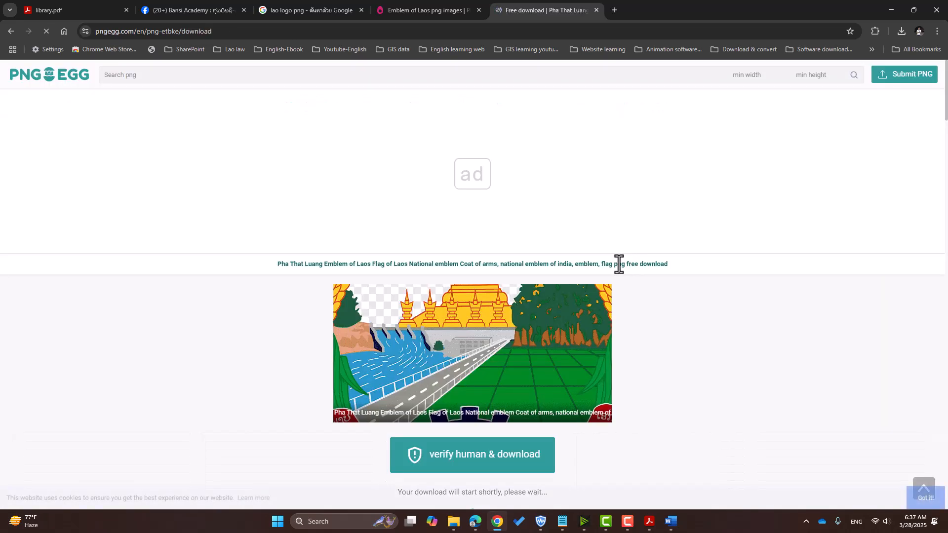
Start the human verification and pick the requested characters in the given order to release the download
scroll(407, 320, down, 5)
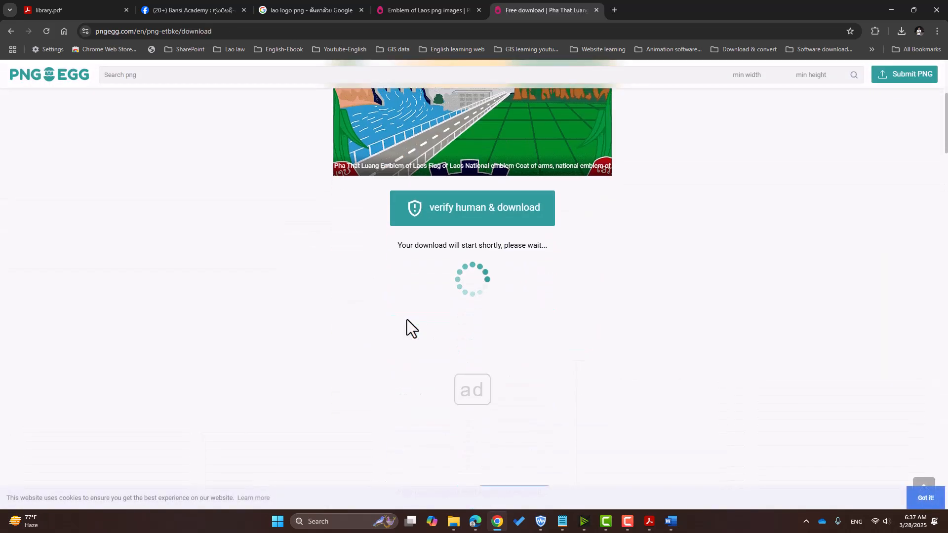
click(451, 214)
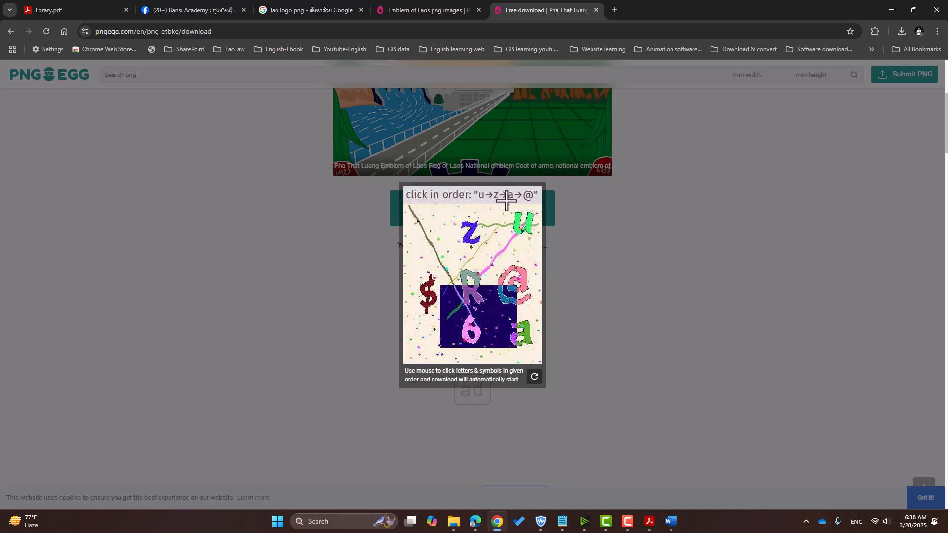
click(522, 223)
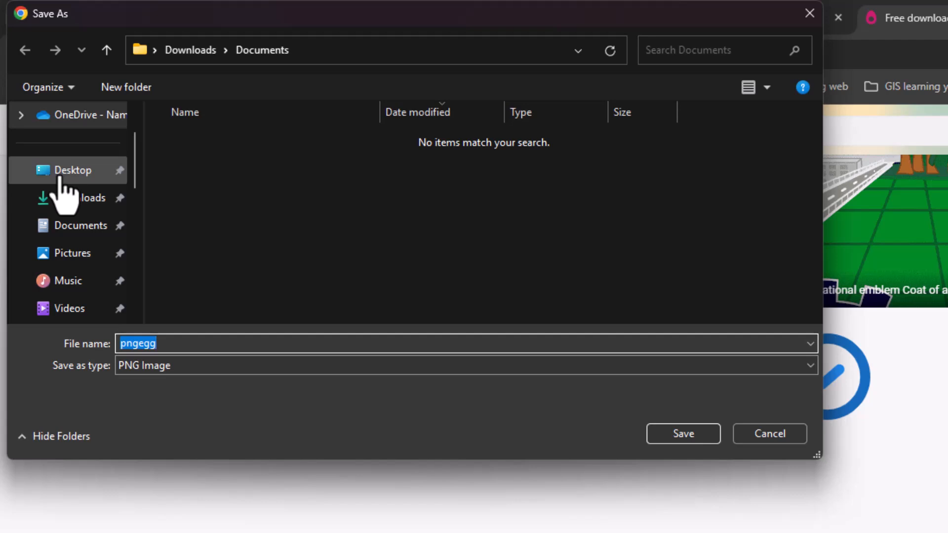
Save the emblem as a PNG image named "Lao logo" in the Documents folder inside Downloads
click(65, 198)
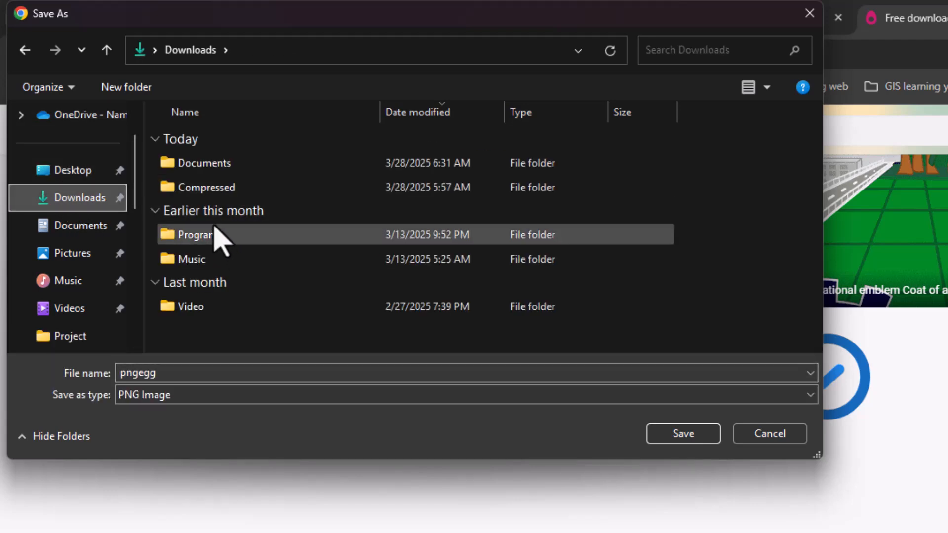
double_click(218, 165)
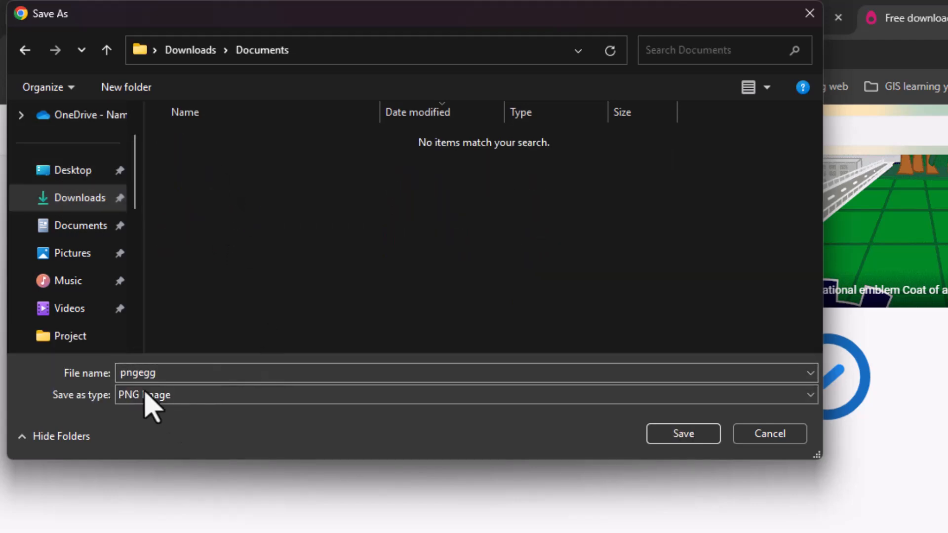
click(180, 374)
text(Lo)
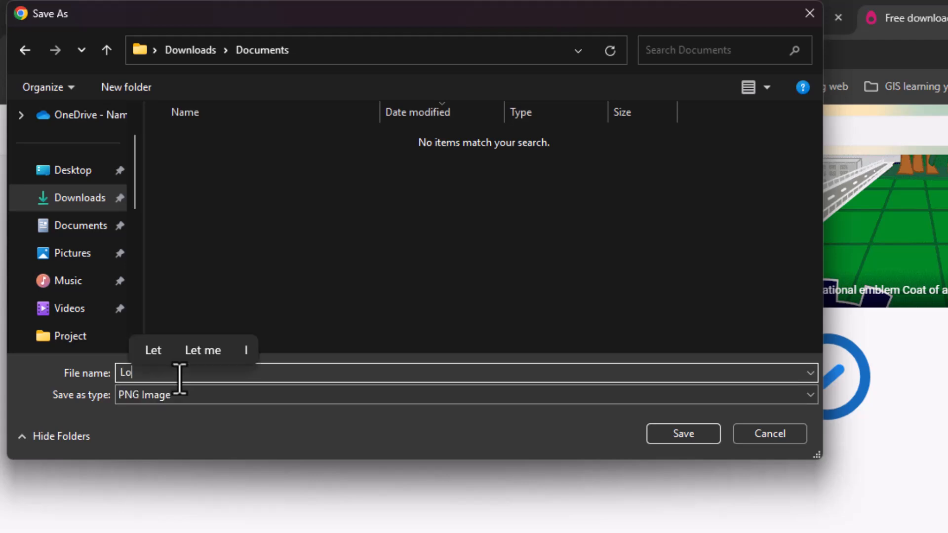
key(BackSpace)
text(ao logo)
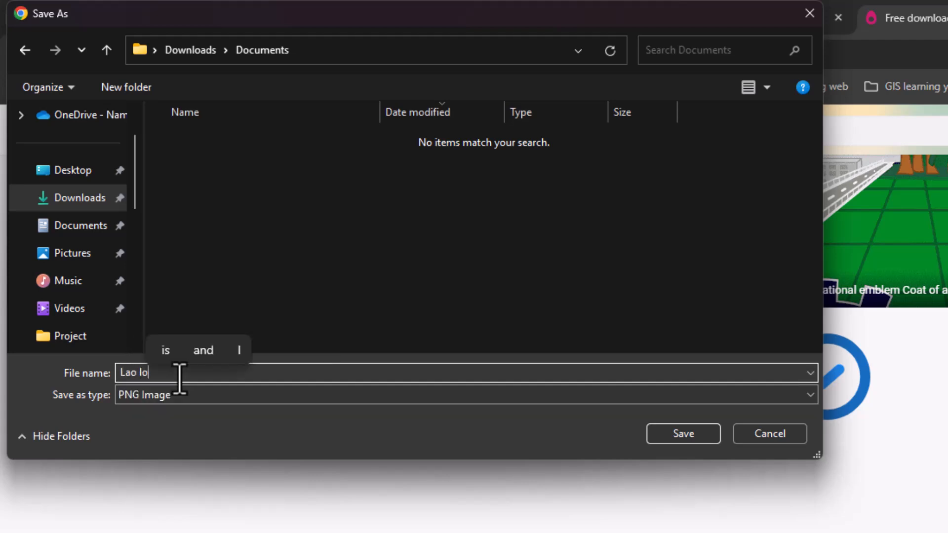
key(Return)
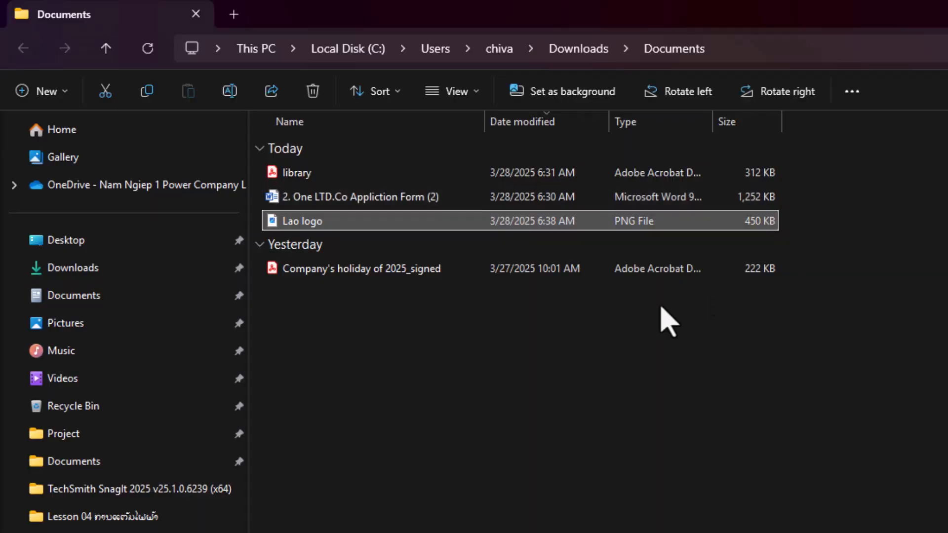
Open the downloaded Lao logo file in Photos, using that app just once
click(317, 213)
double_click(317, 214)
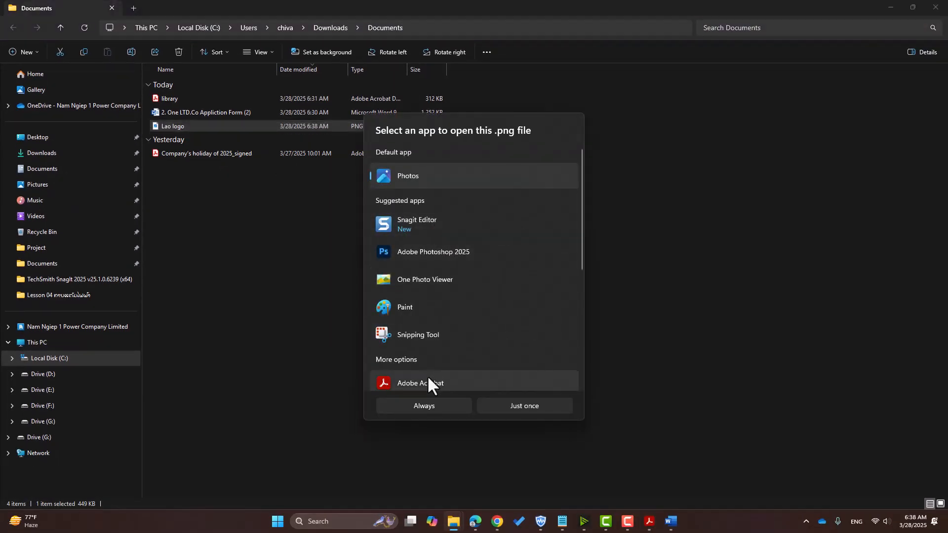
click(513, 407)
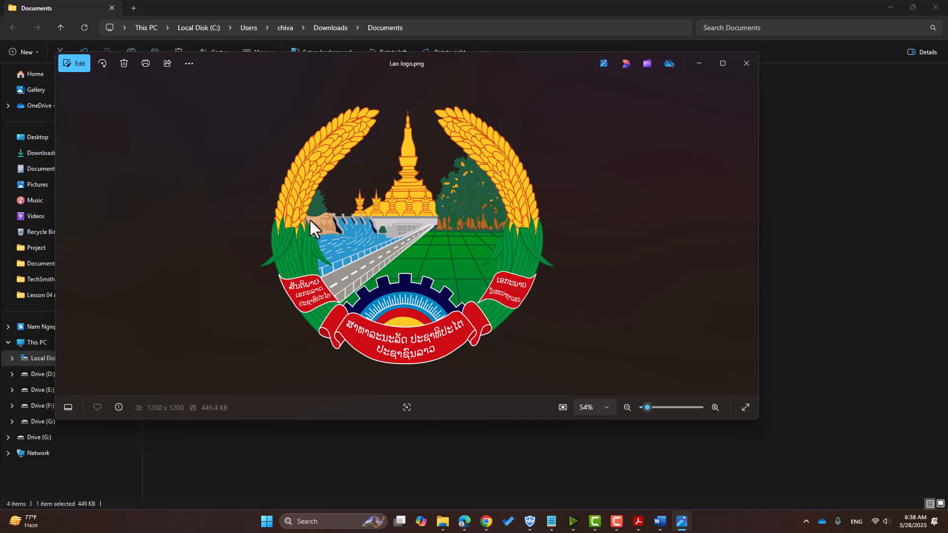
Close the photo, insert the Lao logo picture from Downloads > Documents into the Word document, and compare it with the emblem in the library PDF
click(745, 64)
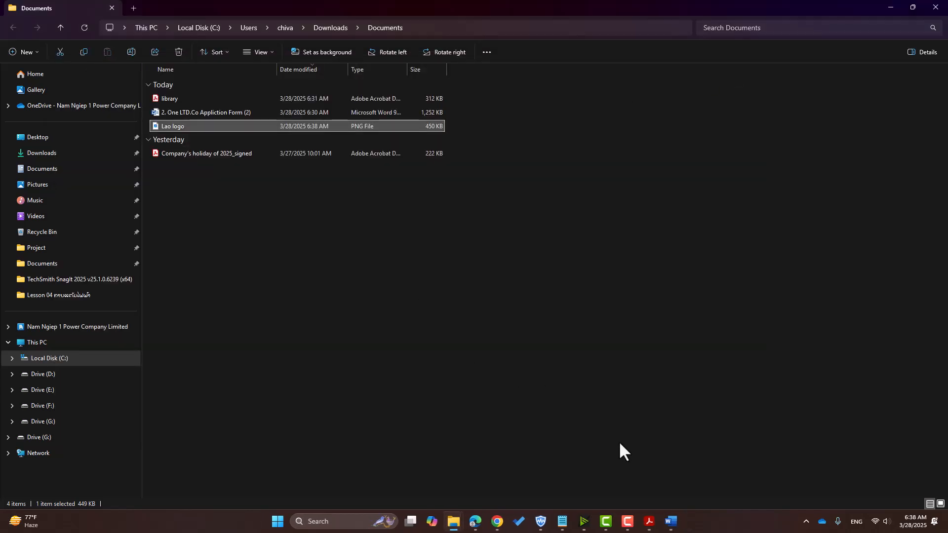
click(672, 525)
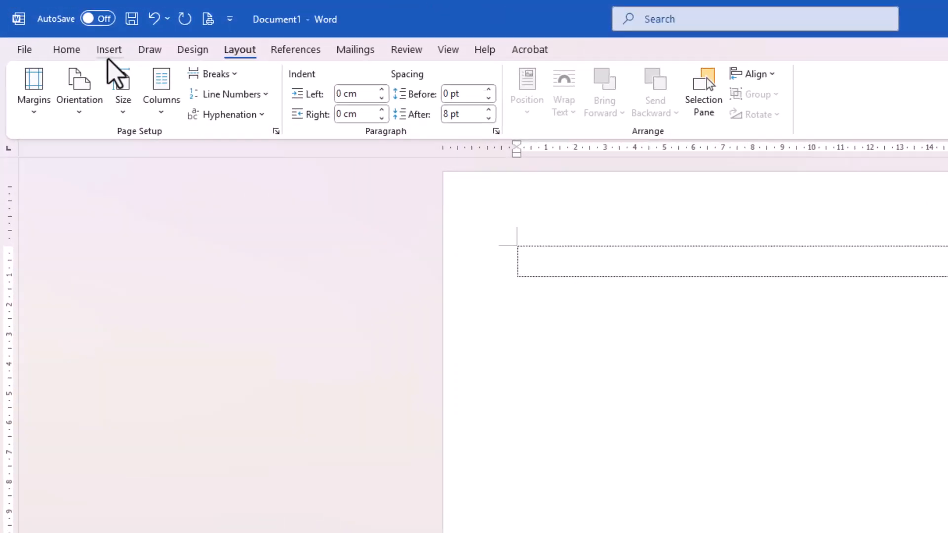
click(109, 51)
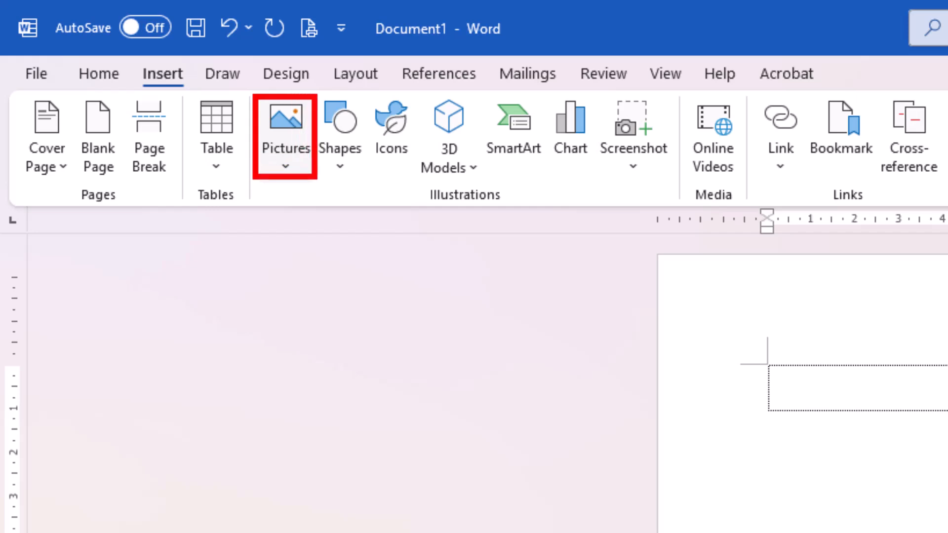
click(287, 164)
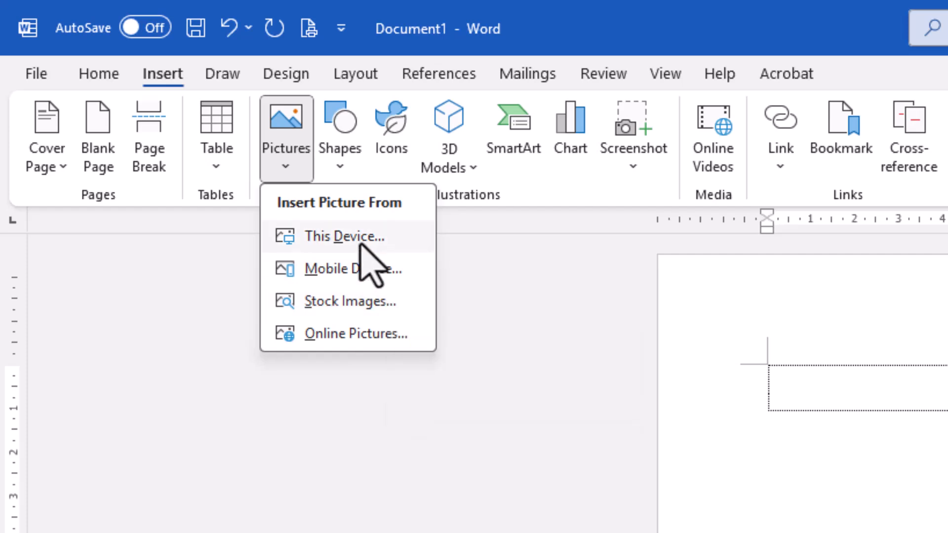
click(342, 239)
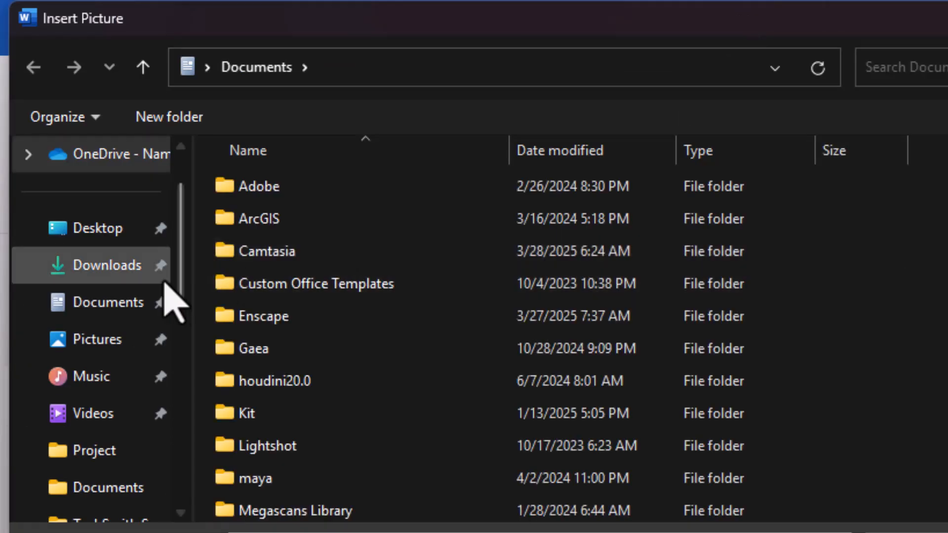
click(116, 273)
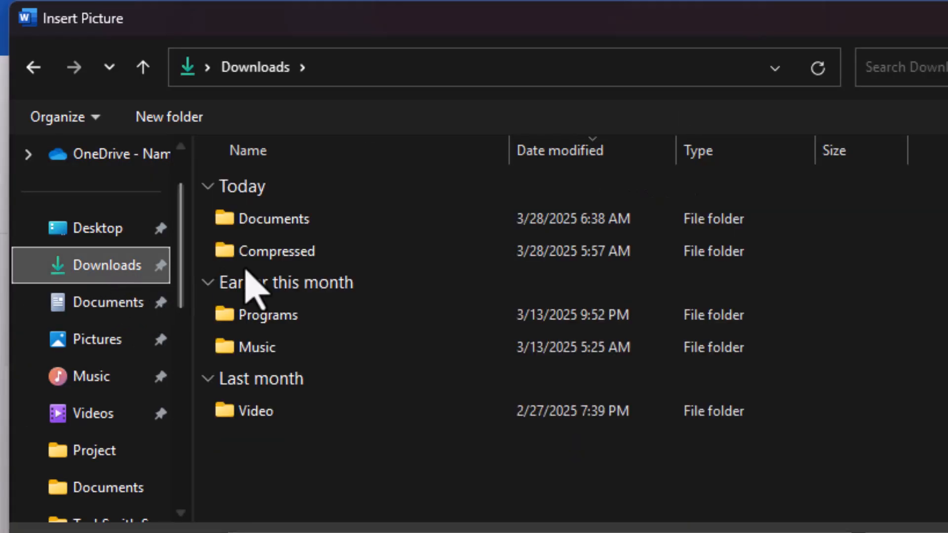
double_click(304, 221)
click(302, 222)
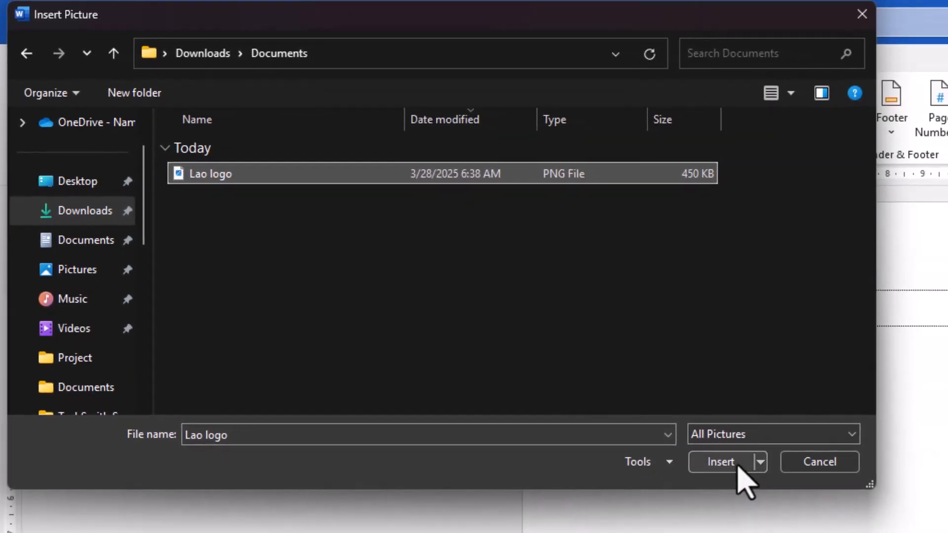
click(773, 497)
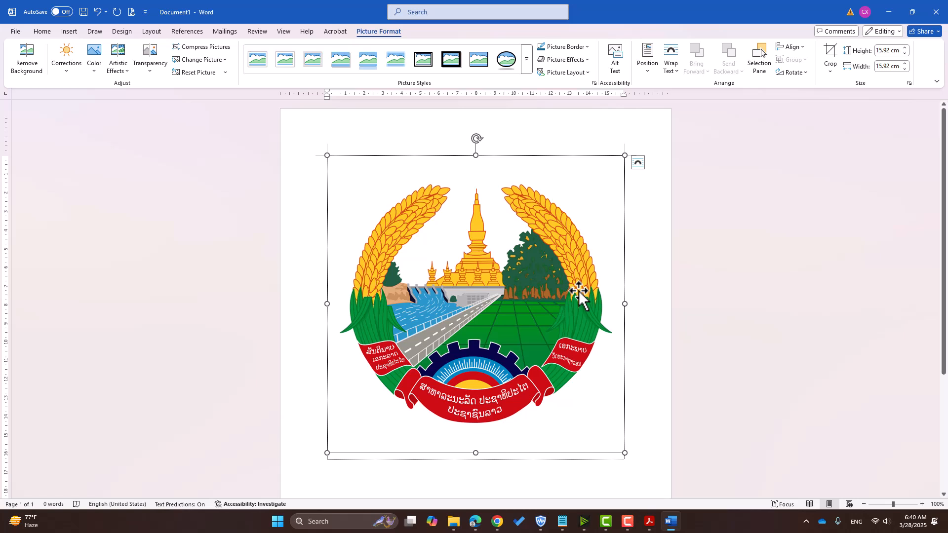
click(650, 521)
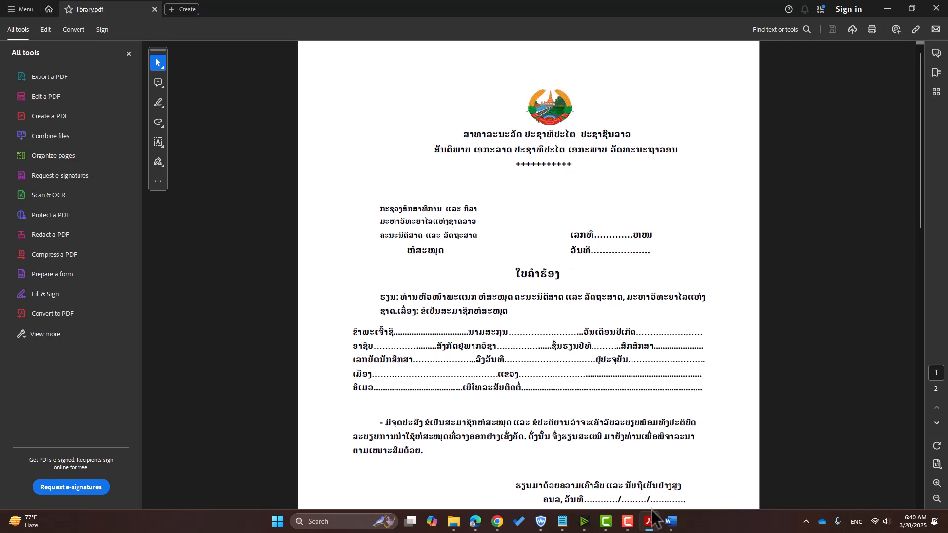
click(671, 521)
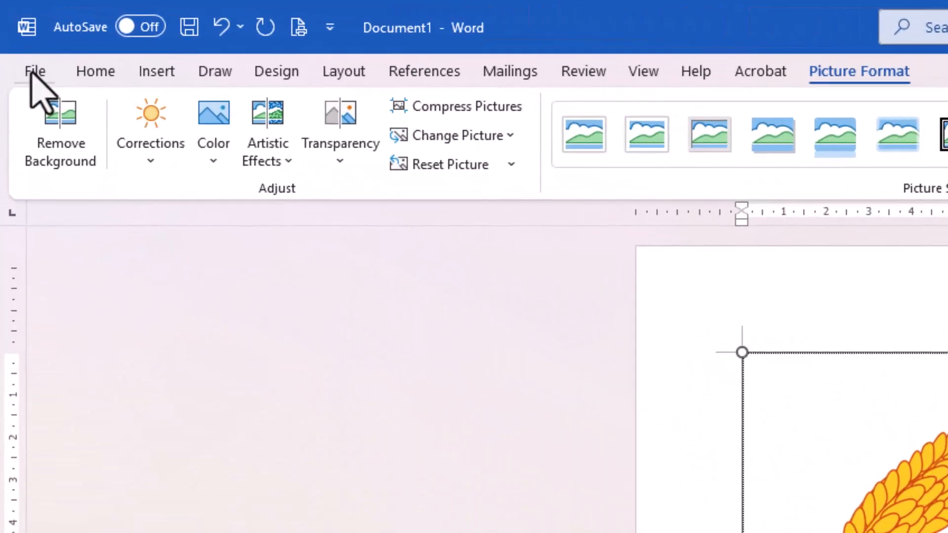
Check the measurement units setting and its available units in Word's advanced display options, keeping Centimeters
click(34, 72)
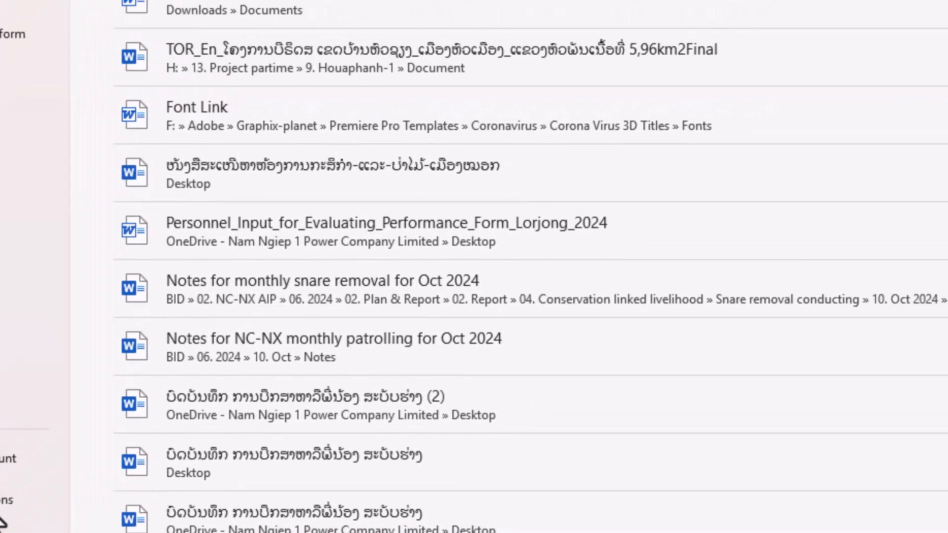
click(74, 438)
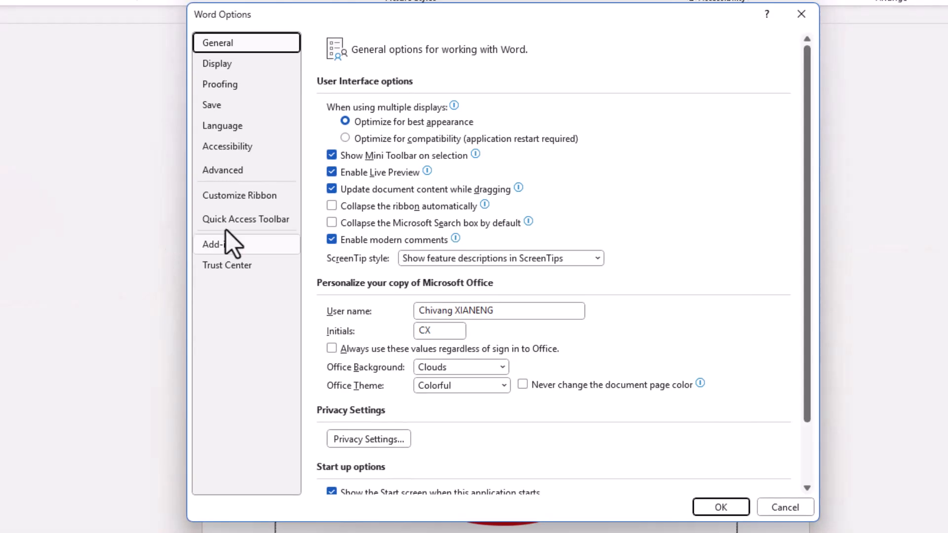
click(233, 171)
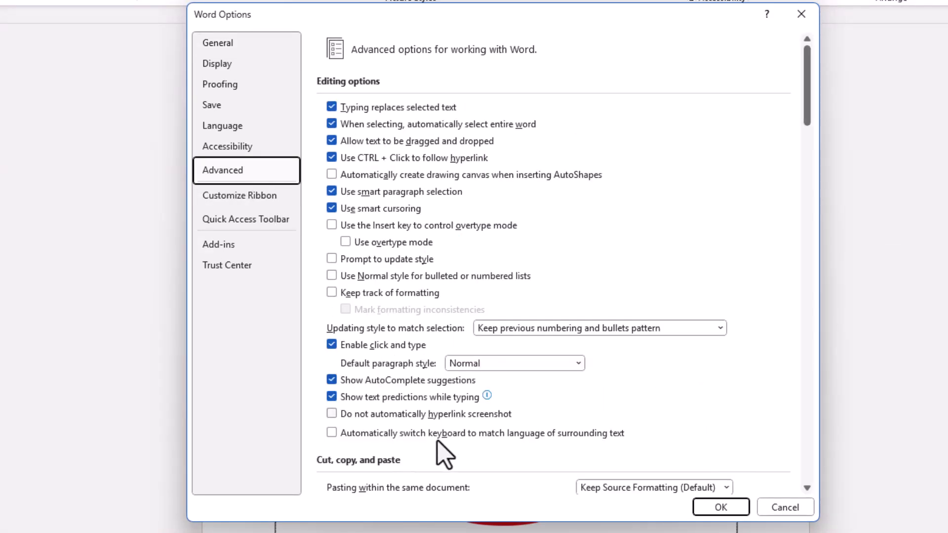
scroll(435, 452, down, 5)
scroll(429, 460, down, 14)
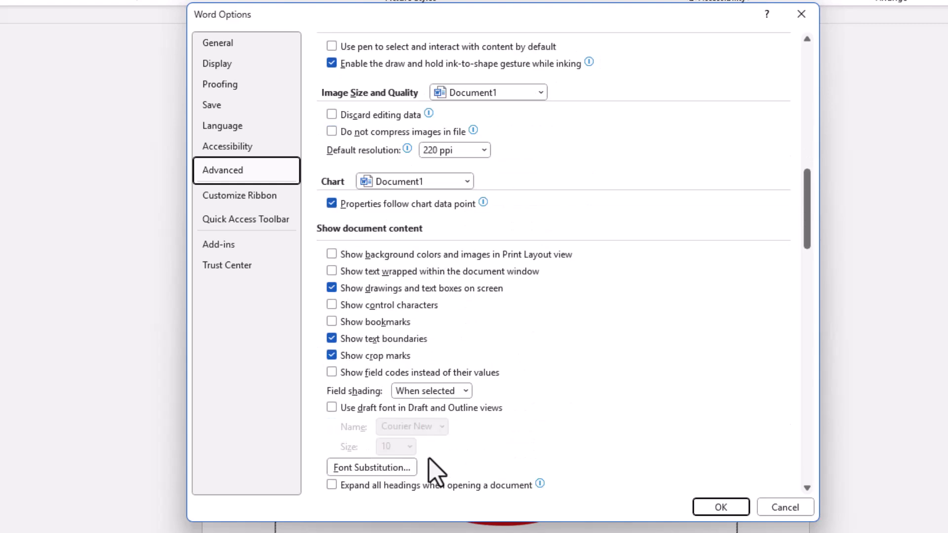
scroll(430, 459, down, 5)
scroll(434, 469, up, 3)
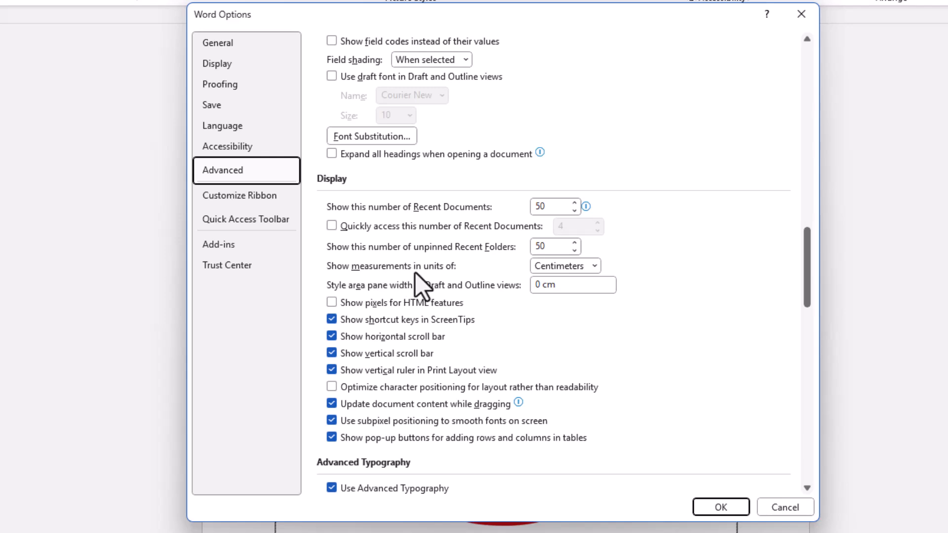
click(595, 267)
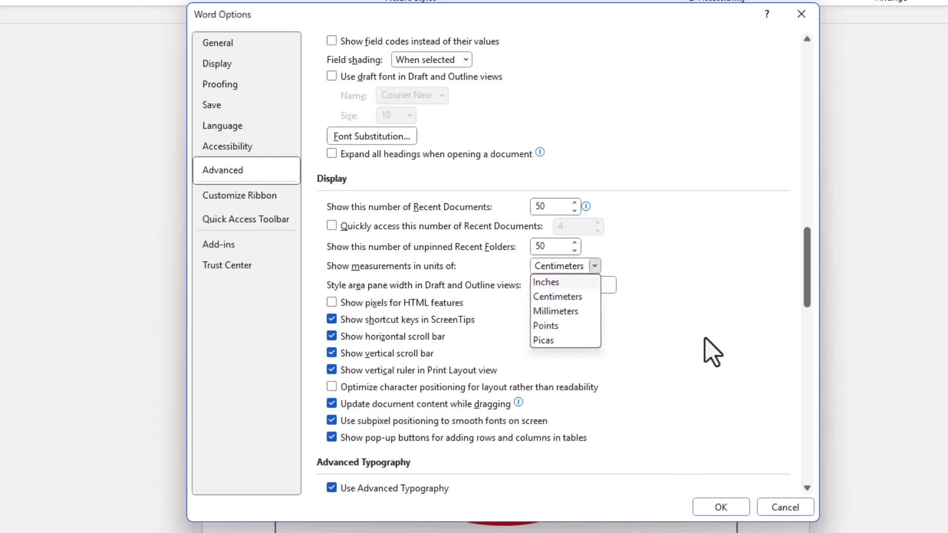
click(759, 304)
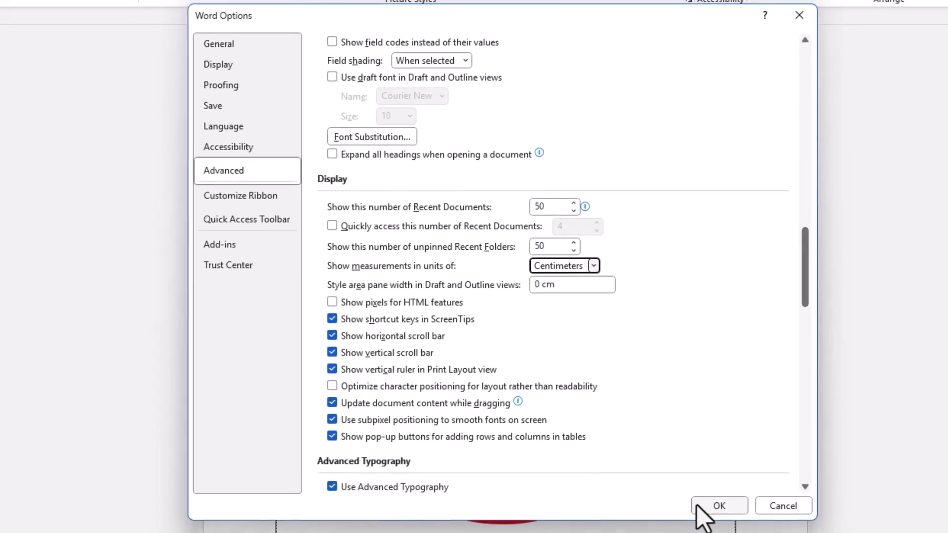
click(696, 489)
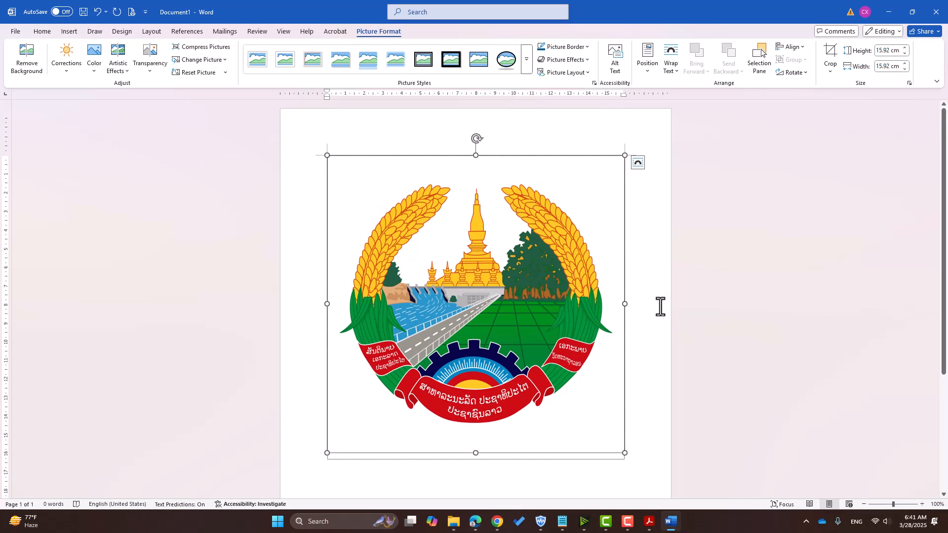
Try scaling the emblem down freehand from its corner to about 3.7 cm square, and undo the resize
click(660, 306)
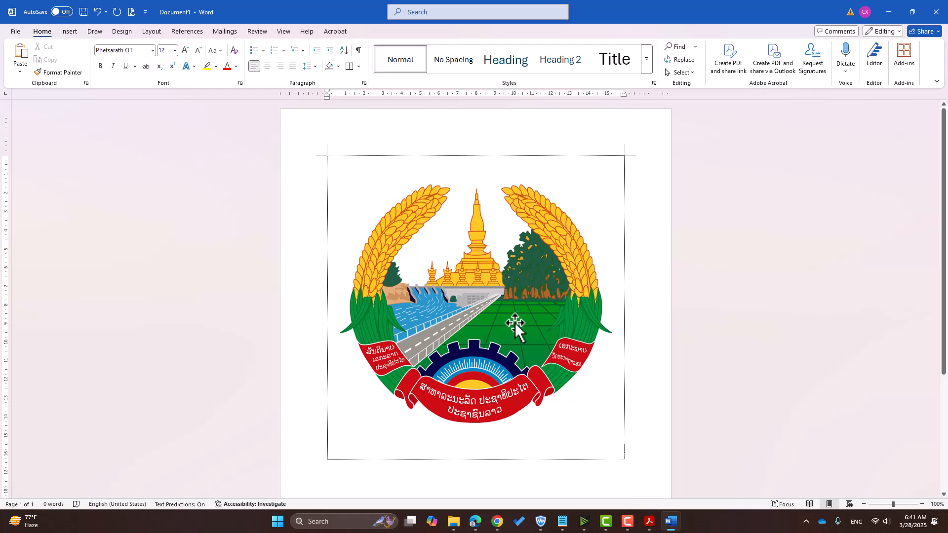
click(555, 269)
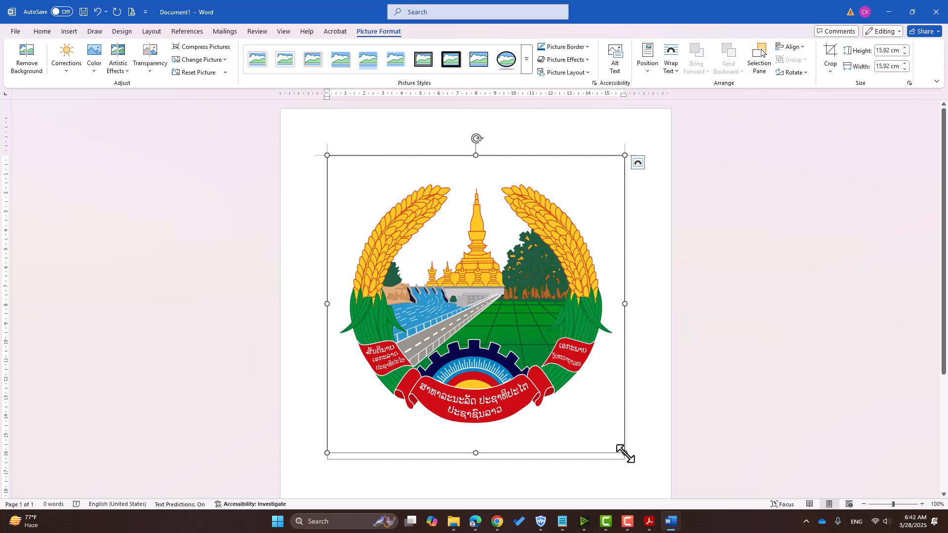
drag(625, 453, 396, 225)
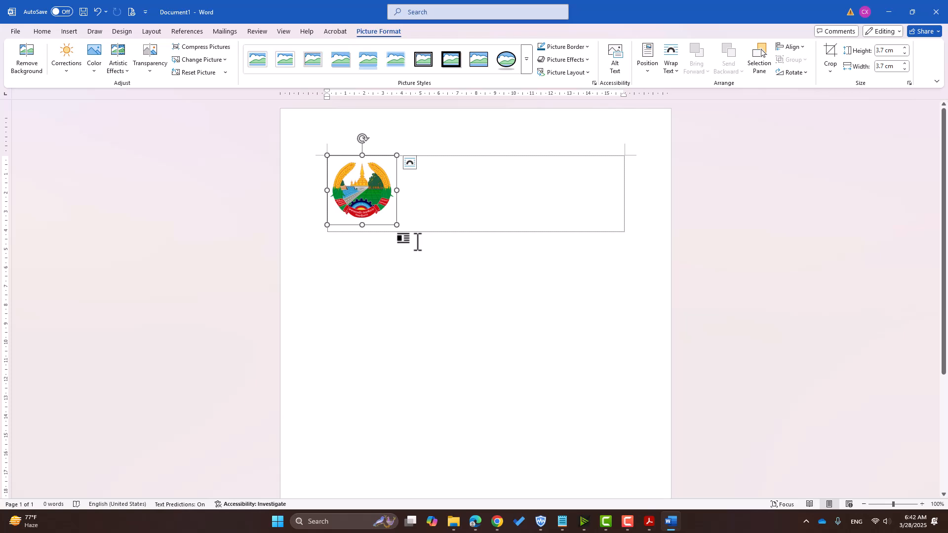
key(ctrl+z)
key(ctrl+z)
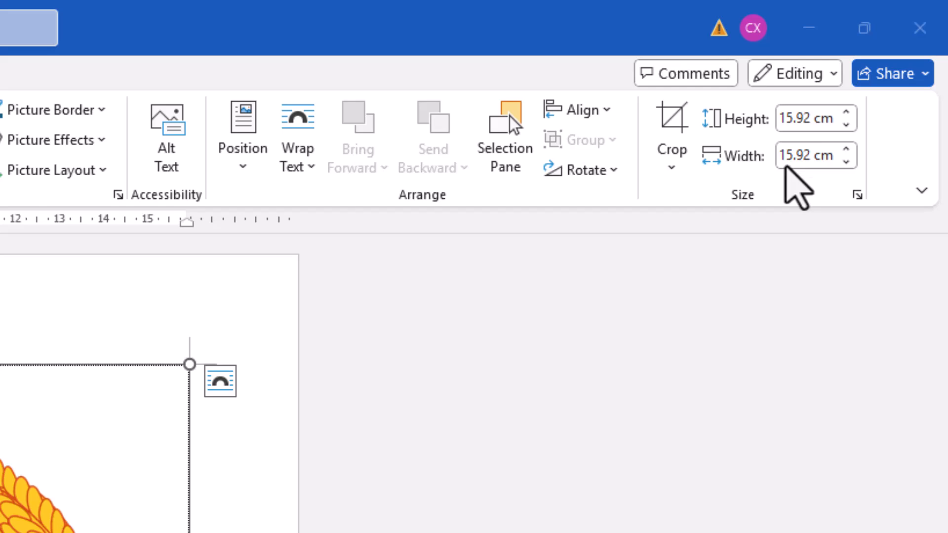
Set the emblem picture's height to 3 cm with its proportions kept
click(795, 123)
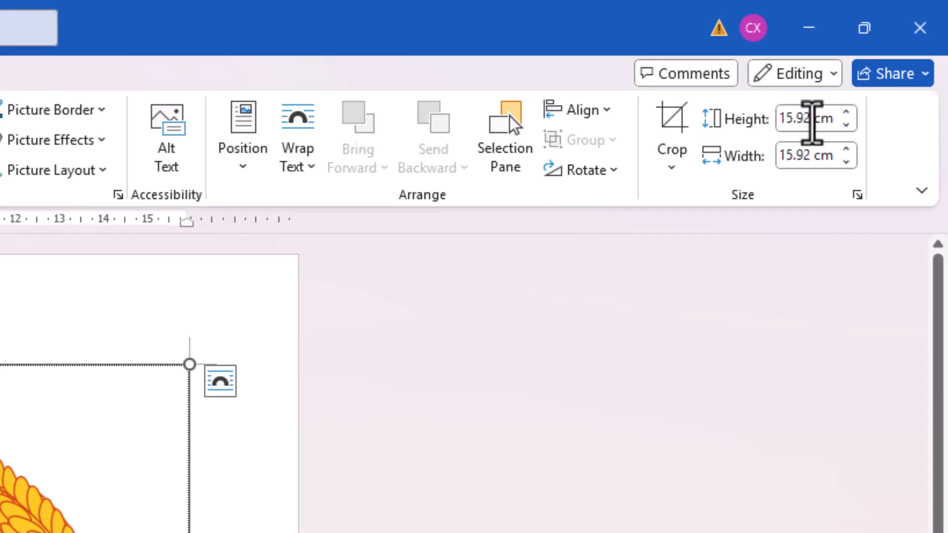
click(810, 122)
click(779, 121)
drag(787, 123, 874, 121)
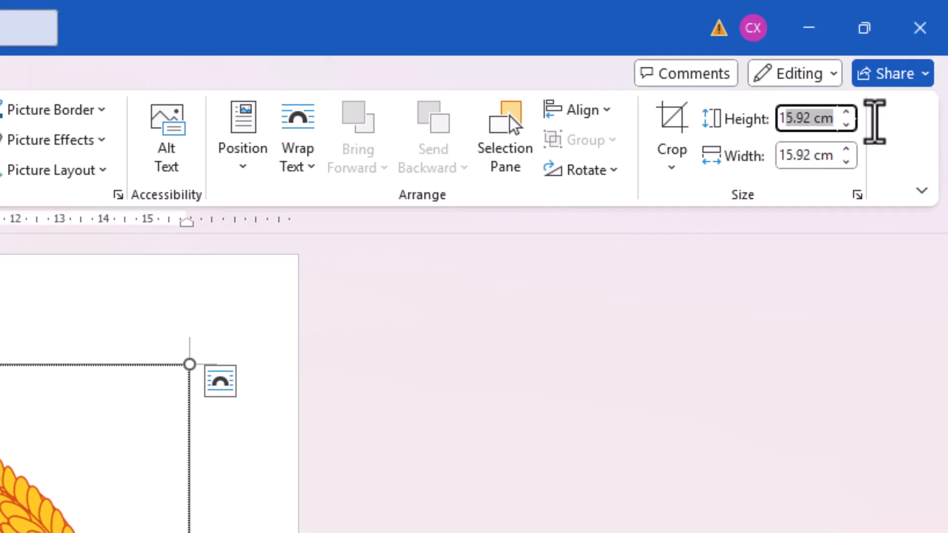
click(811, 125)
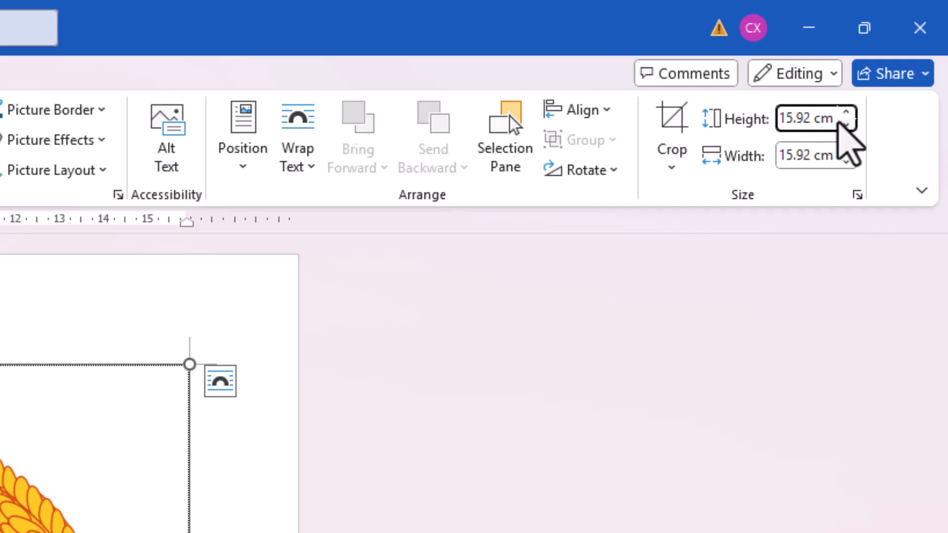
drag(781, 123, 873, 124)
text(3)
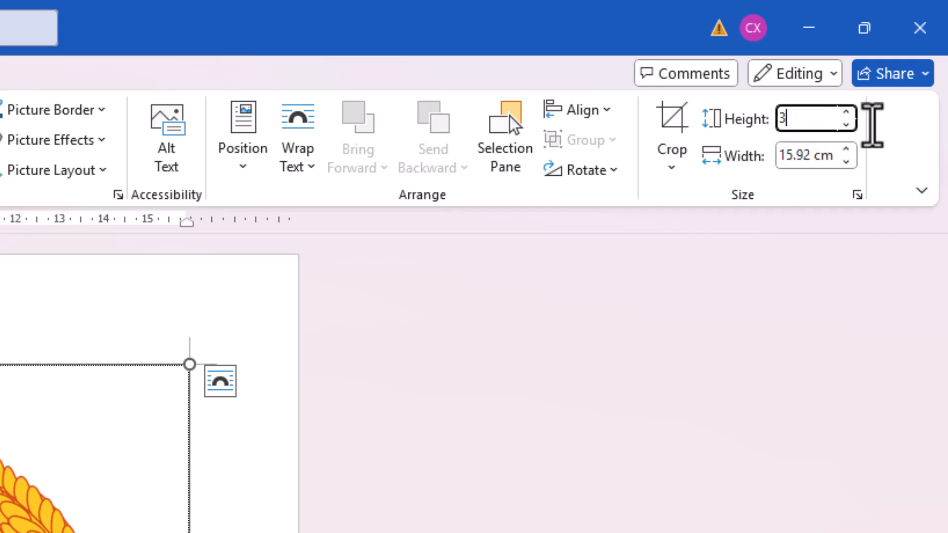
key(Return)
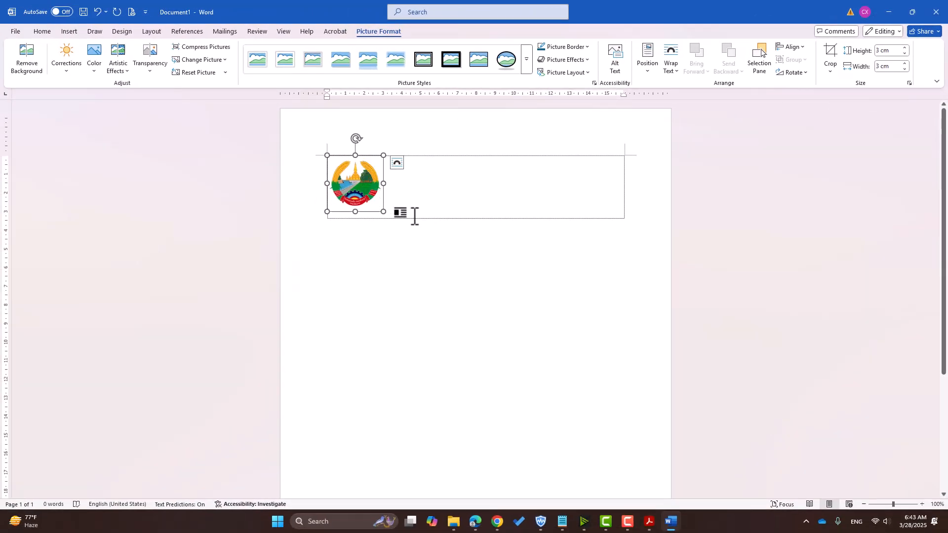
Try to move the emblem freehand along its line towards the middle of the page
click(414, 214)
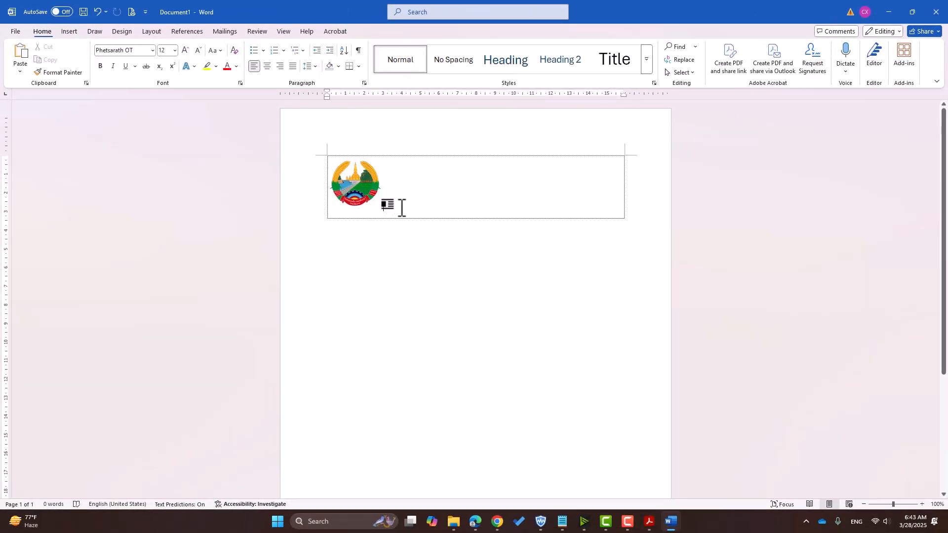
click(369, 191)
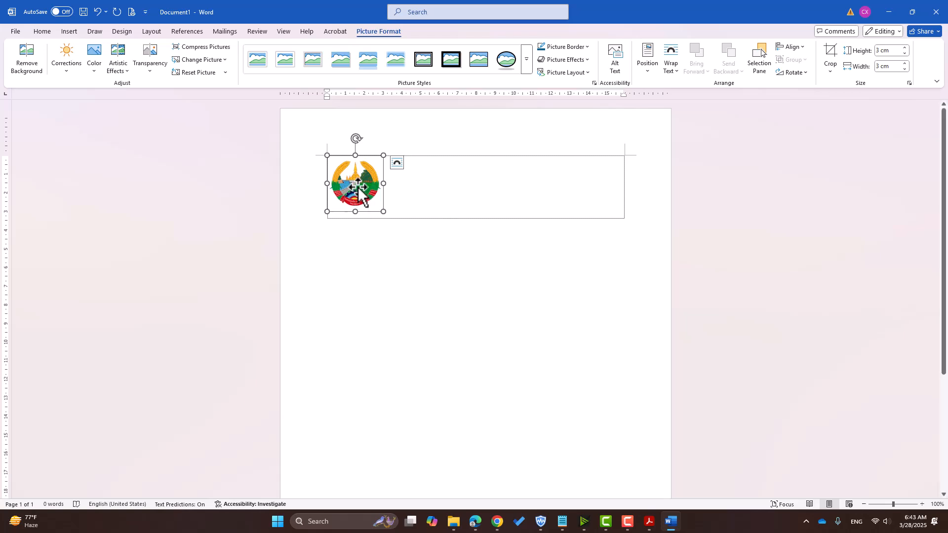
drag(361, 192, 523, 181)
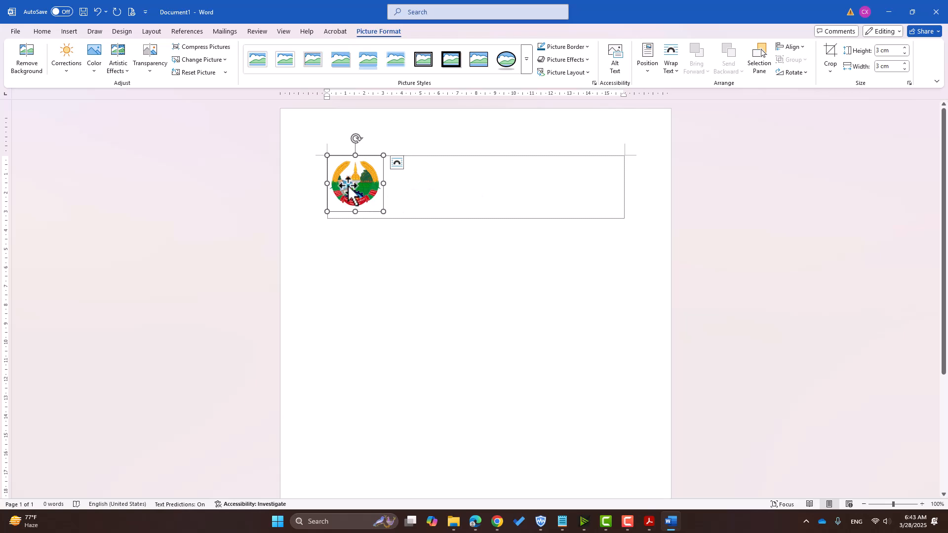
click(471, 188)
click(357, 192)
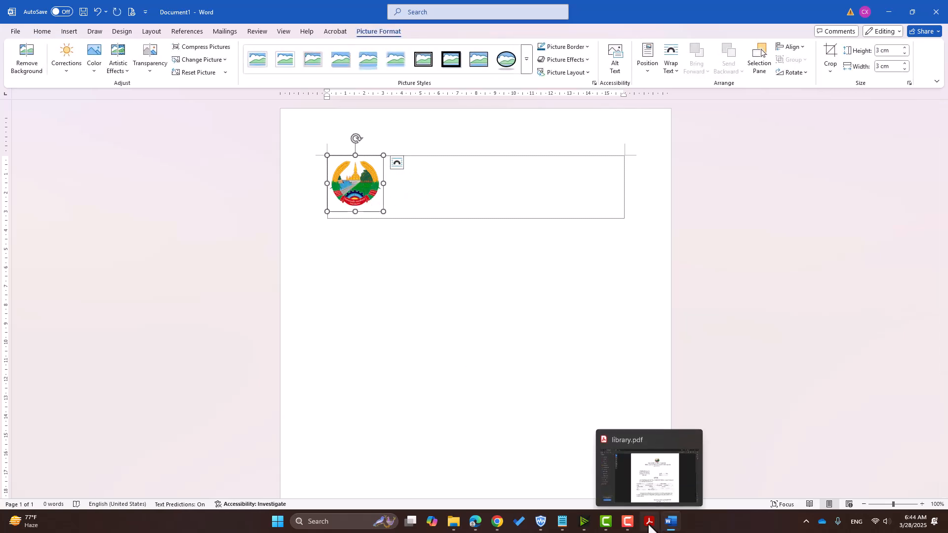
Check the emblem's placement in the library PDF and try again to move the emblem to the page centre in Word
click(646, 496)
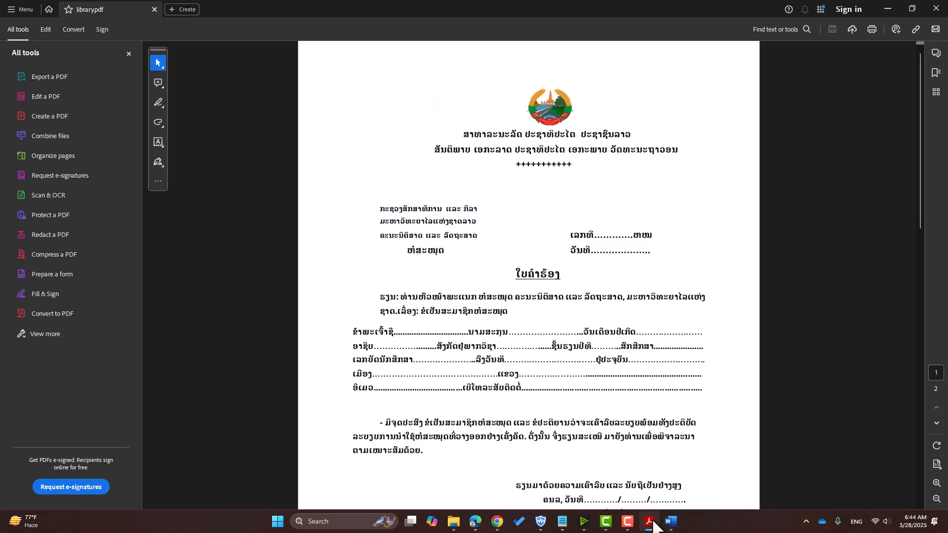
click(672, 522)
drag(356, 185, 503, 194)
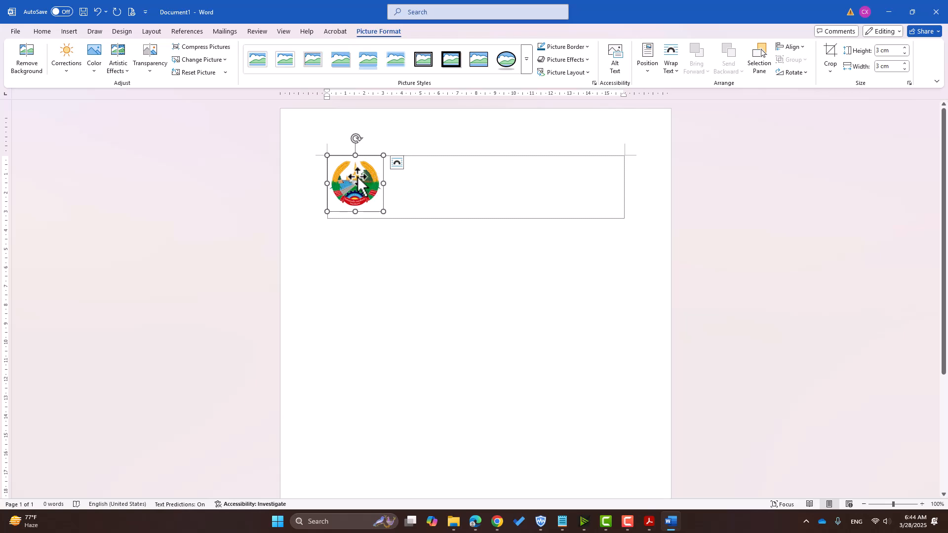
click(476, 205)
click(368, 194)
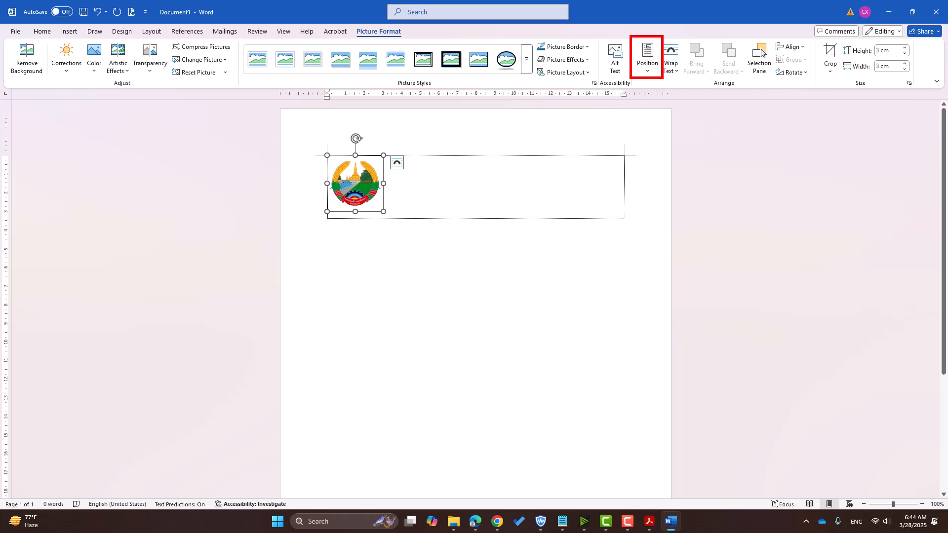
Position the emblem picture in the top center of the page with square text wrapping
click(397, 163)
click(642, 74)
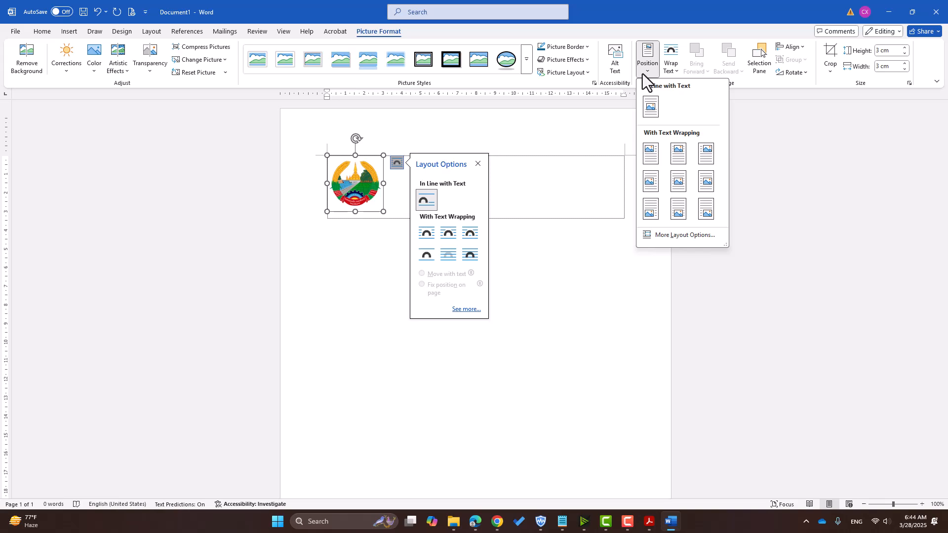
key(F9)
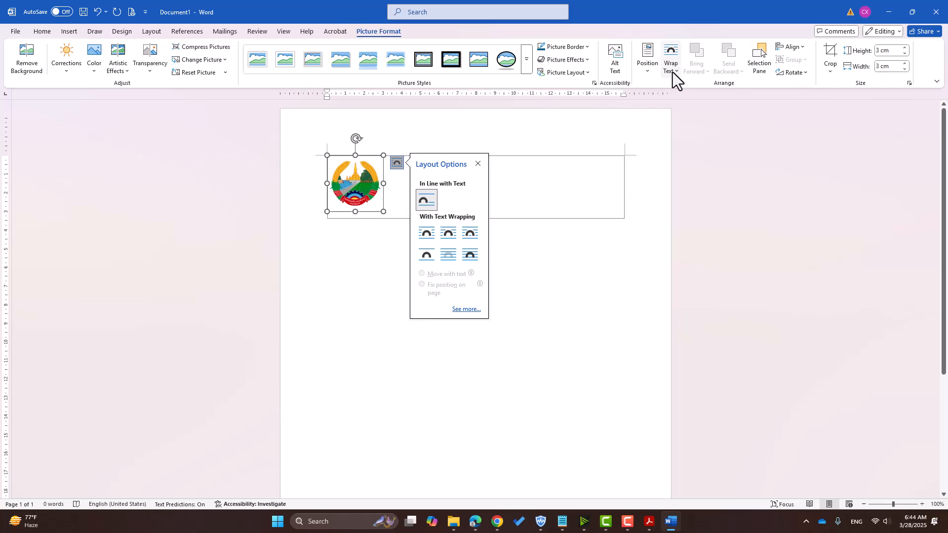
click(674, 72)
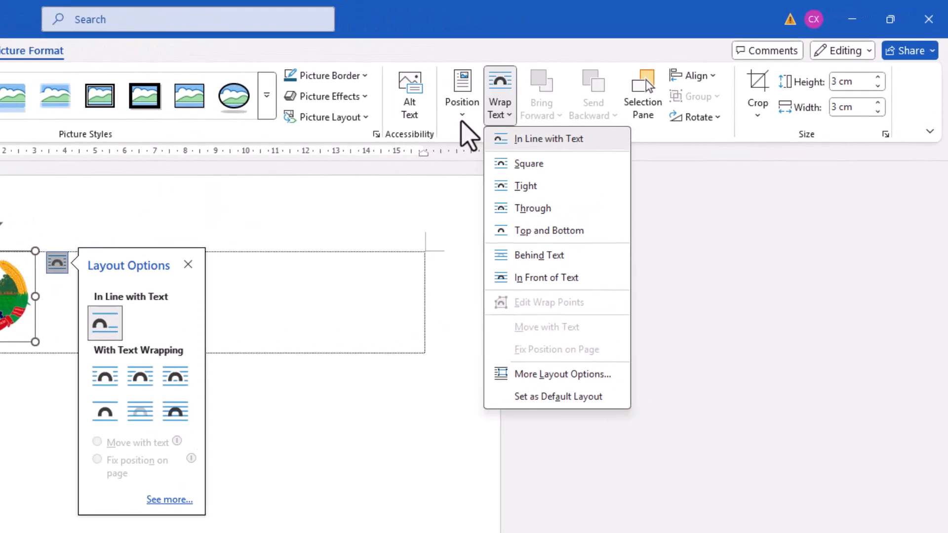
click(648, 64)
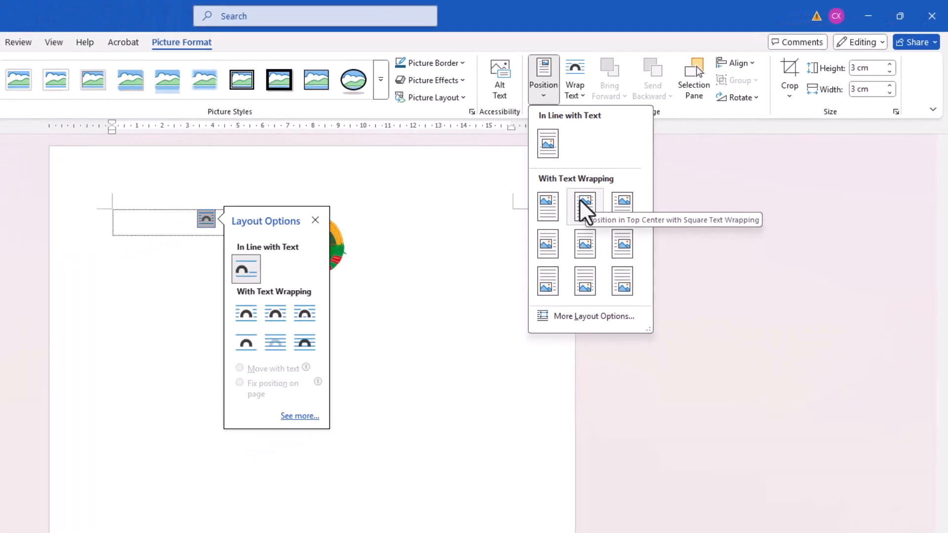
click(583, 204)
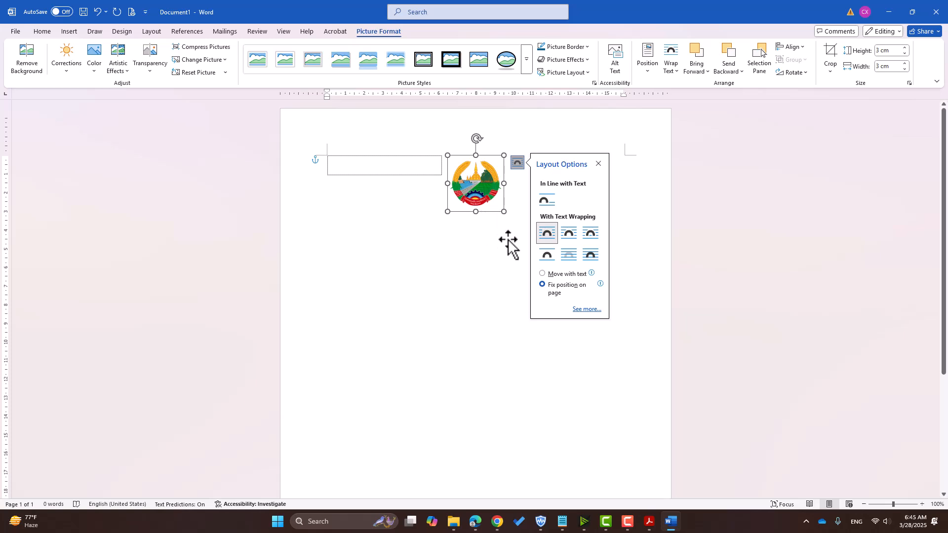
click(494, 250)
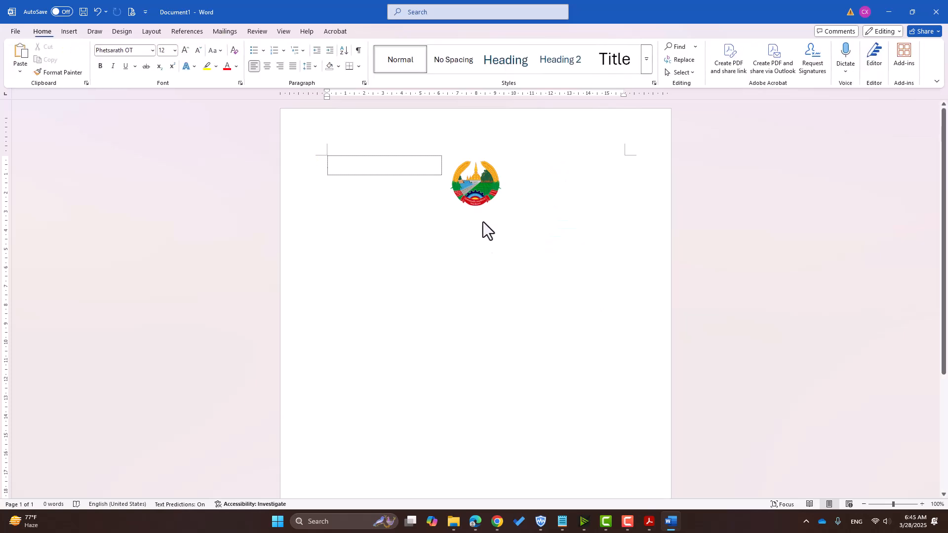
Compare the emblem's placement with the library PDF and move the emblem in Word slightly up into the top margin
click(483, 195)
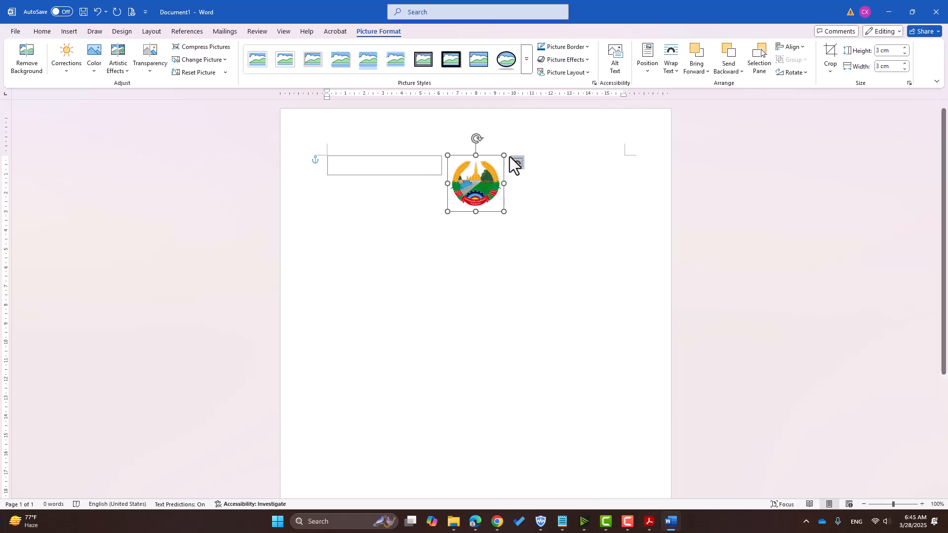
click(647, 528)
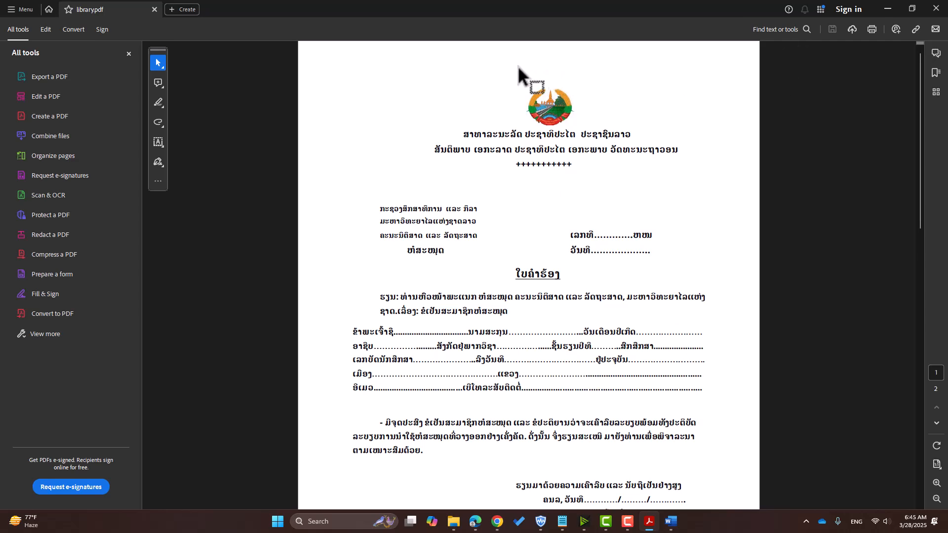
click(670, 522)
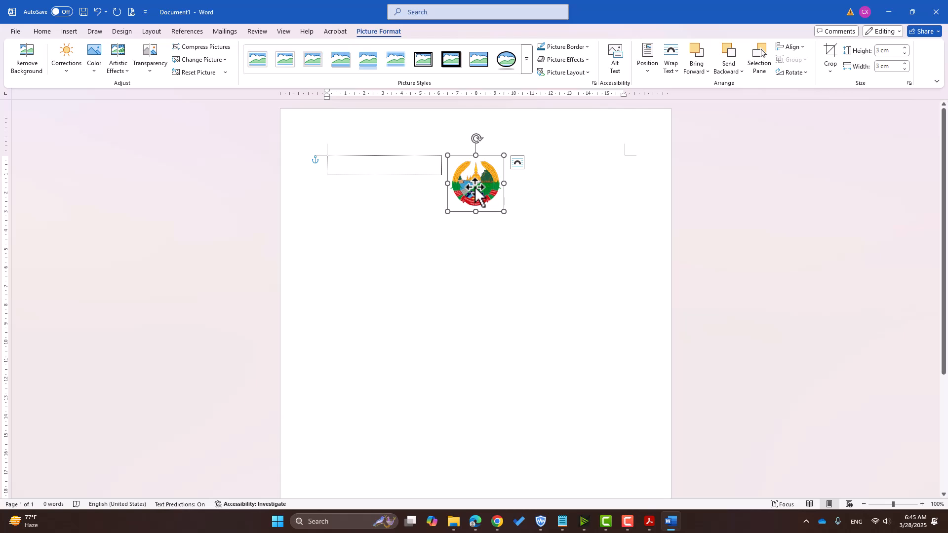
mouse_move(474, 189)
mouse_down()
mouse_move(457, 187)
mouse_move(551, 192)
mouse_move(441, 193)
mouse_move(478, 194)
mouse_move(483, 166)
mouse_move(487, 183)
mouse_move(457, 178)
mouse_move(504, 177)
mouse_move(470, 178)
mouse_move(471, 162)
mouse_move(472, 171)
mouse_up()
Add three empty paragraphs below the first line beside the emblem
click(390, 165)
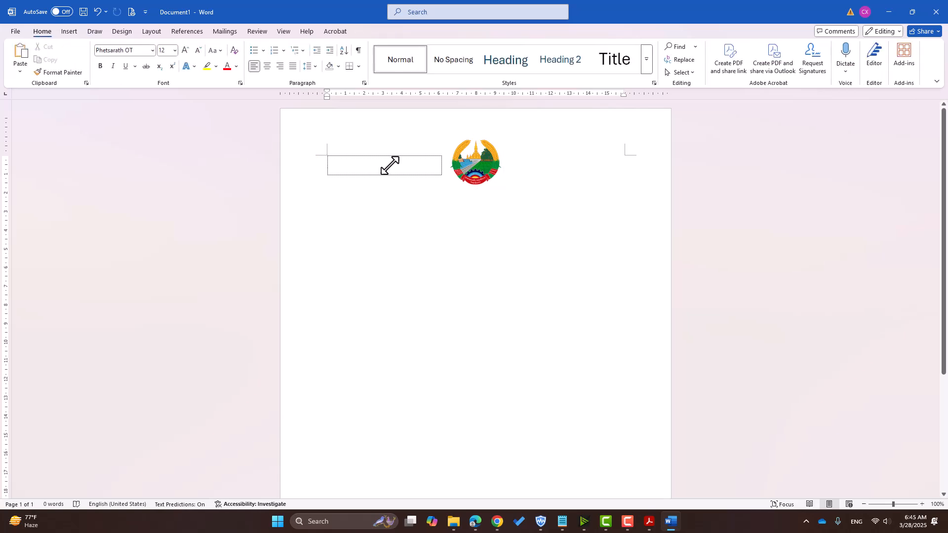
key(Return)
key(Return)
key(Return)
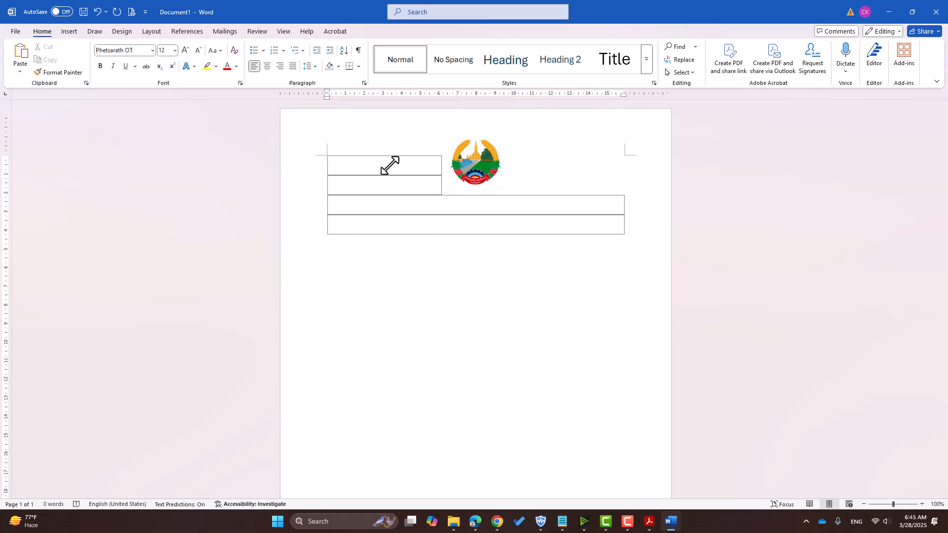
click(464, 169)
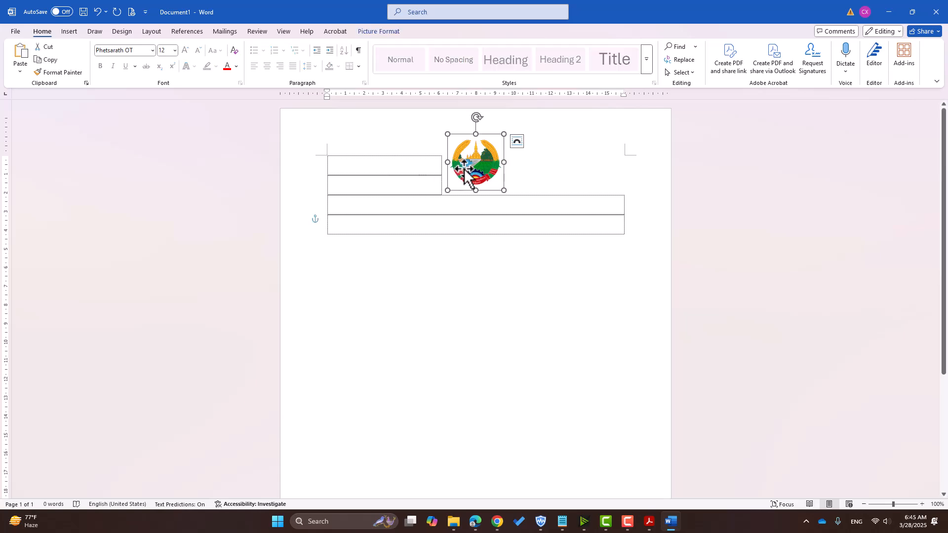
click(542, 195)
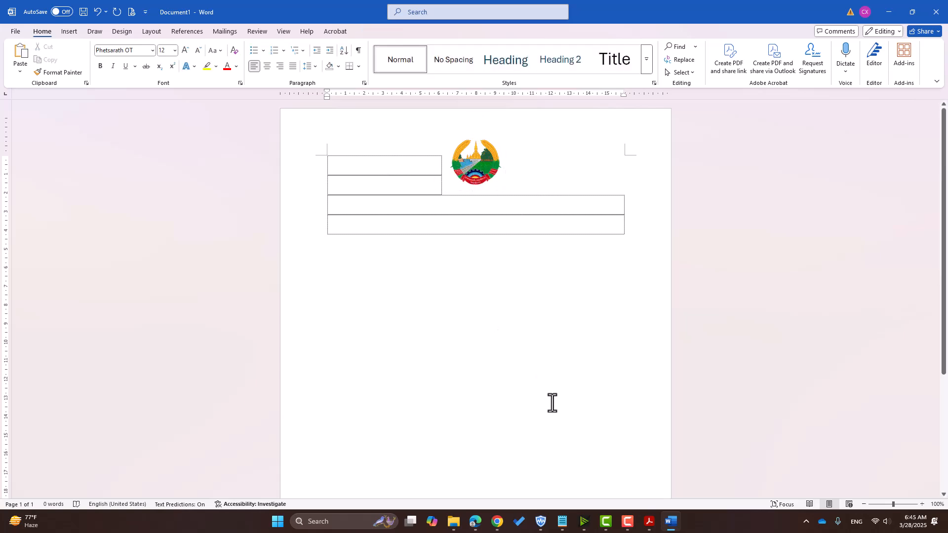
Examine the two heading lines below the emblem in the library PDF, comparing them with the Word document's font settings
click(649, 521)
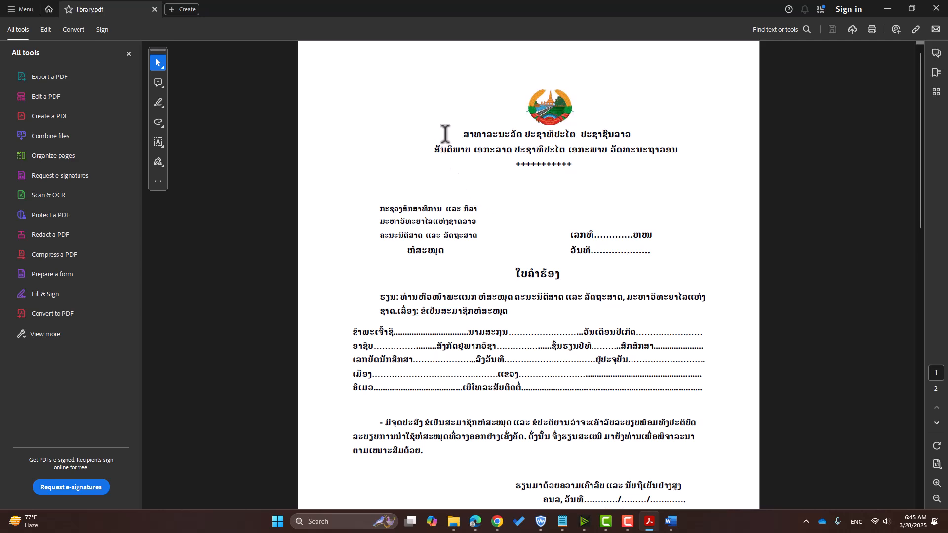
drag(444, 133, 679, 150)
click(514, 179)
click(670, 522)
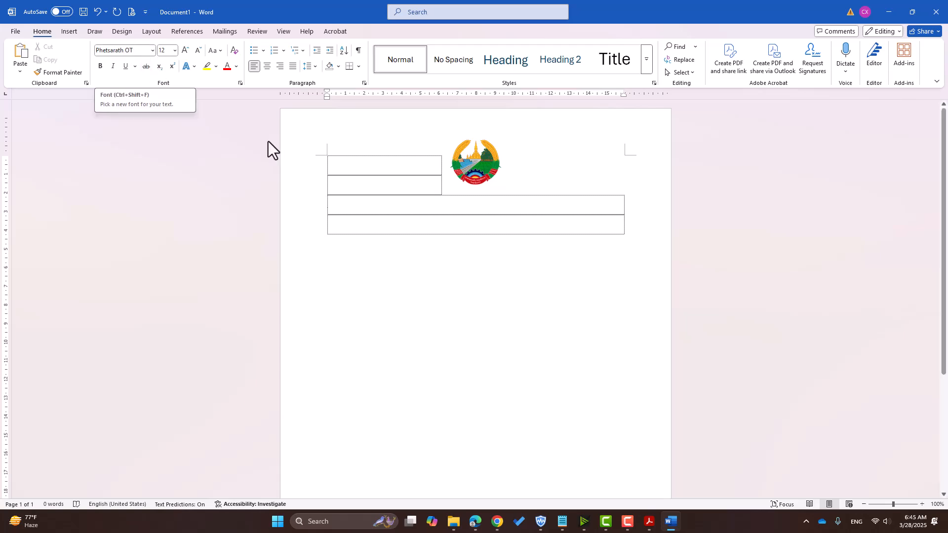
click(670, 521)
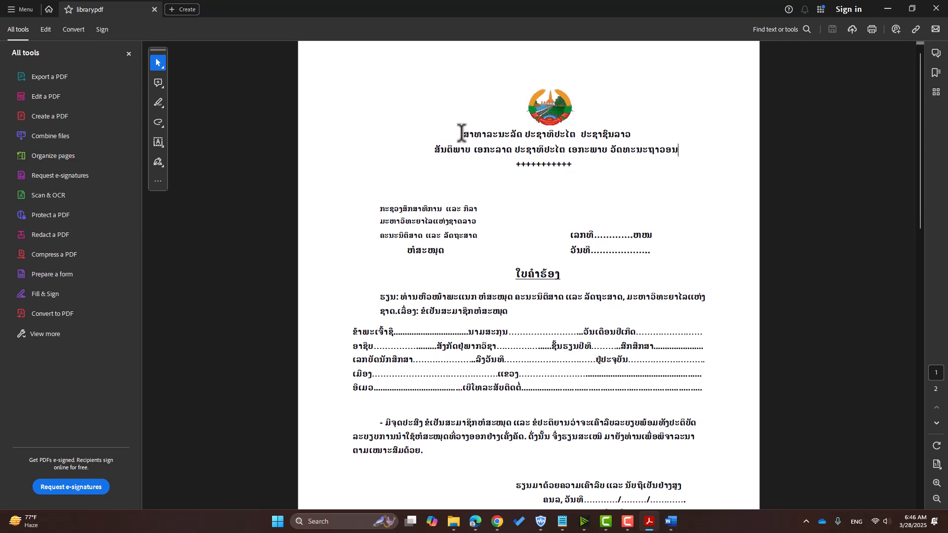
drag(462, 132, 650, 148)
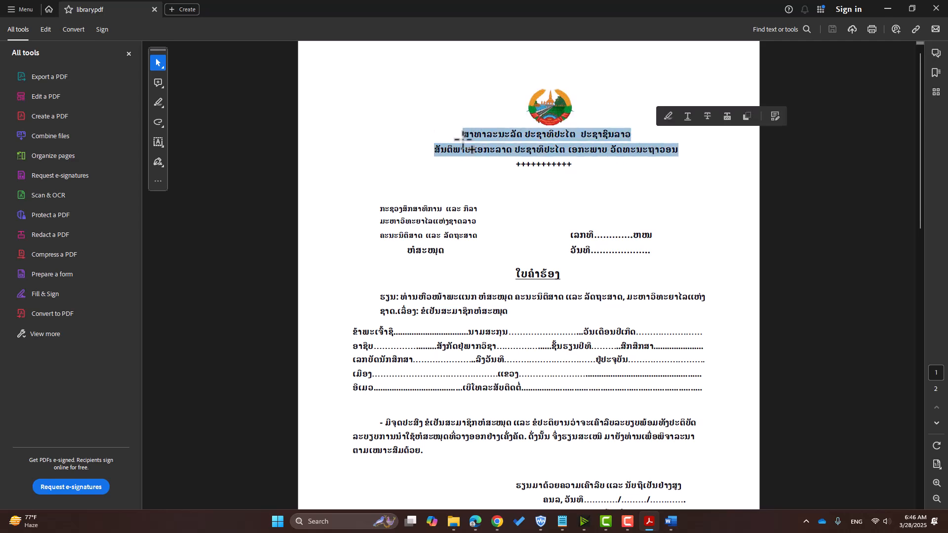
drag(458, 132, 534, 143)
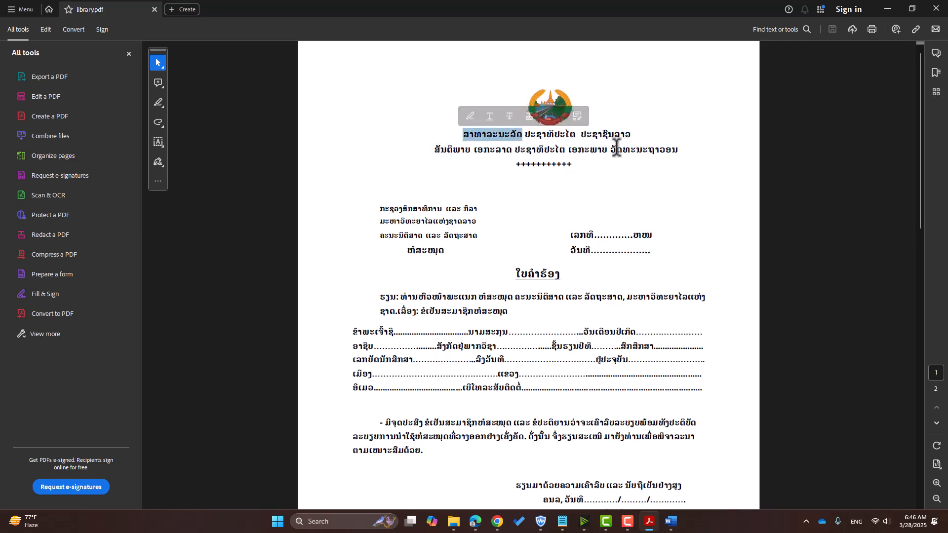
click(489, 142)
drag(464, 132, 650, 148)
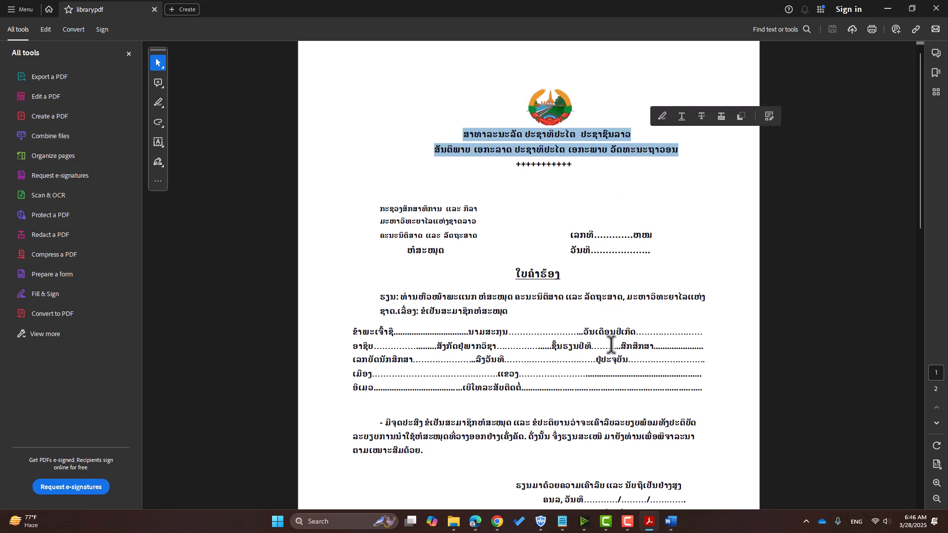
Turn on bold in the Word document and check it against the two heading lines in the library PDF
click(668, 519)
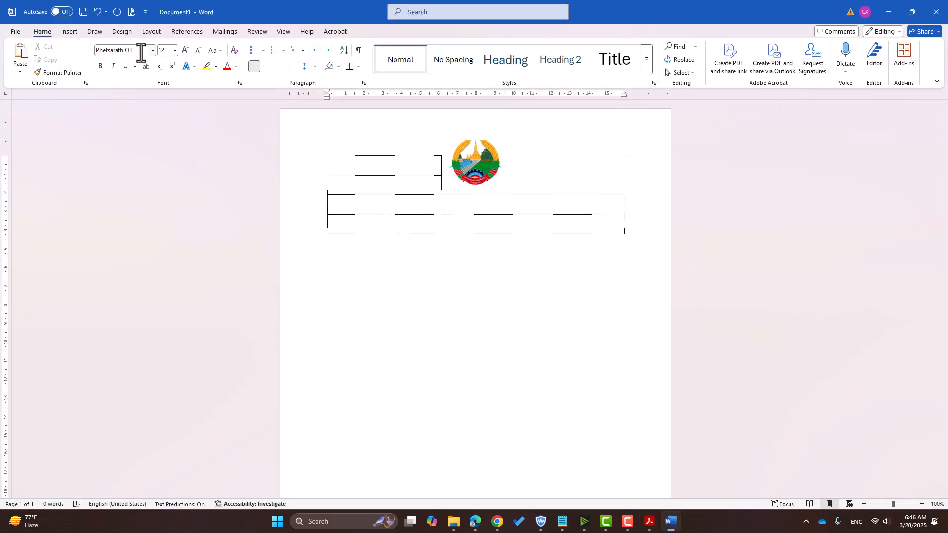
click(100, 66)
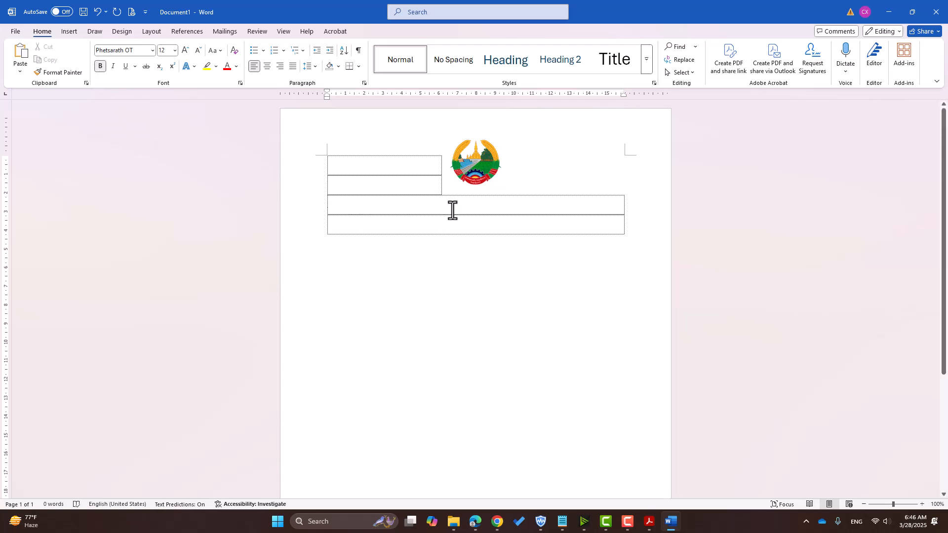
click(649, 522)
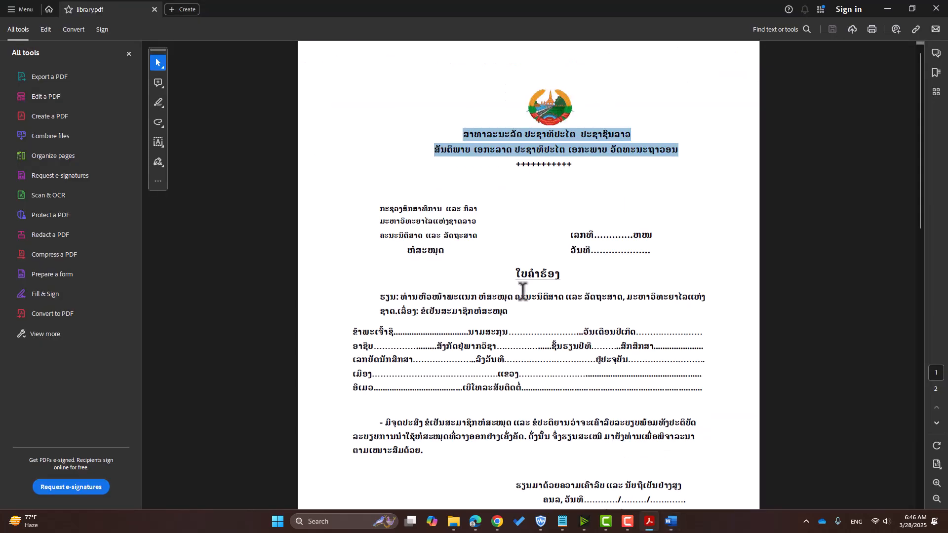
click(488, 158)
drag(464, 134, 633, 148)
click(468, 150)
drag(461, 132, 661, 145)
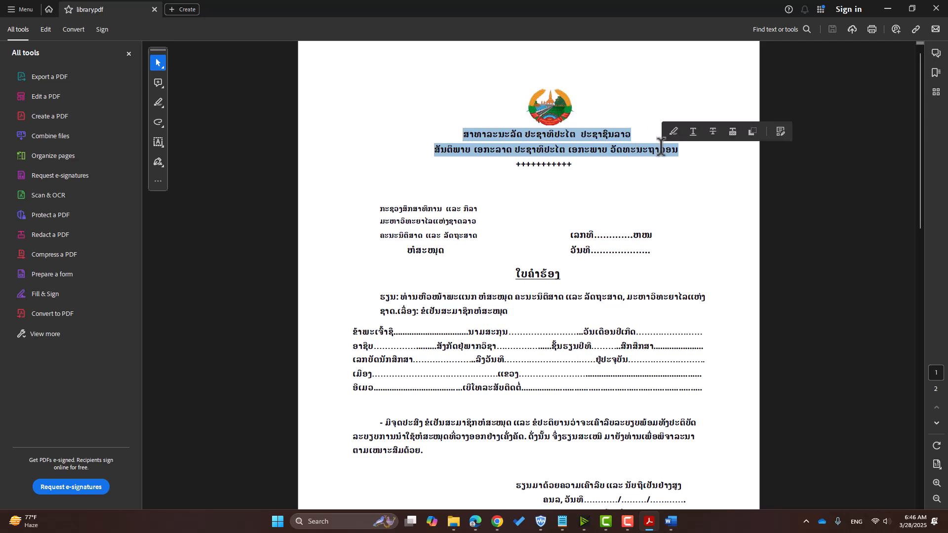
click(669, 475)
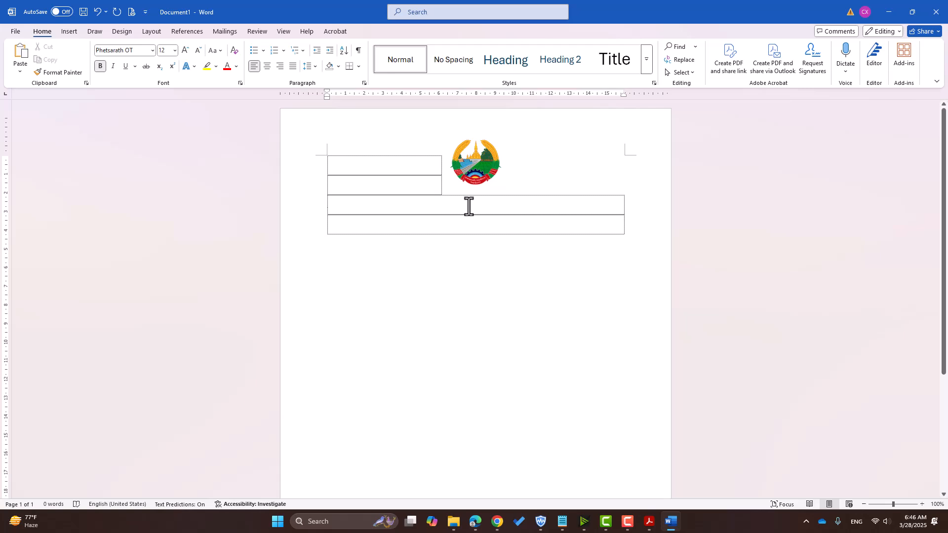
Try out the bold formatting with the sample text "sfsdfesfees" on the first full-width line below the emblem, and delete it
click(468, 206)
text(sdfesfees)
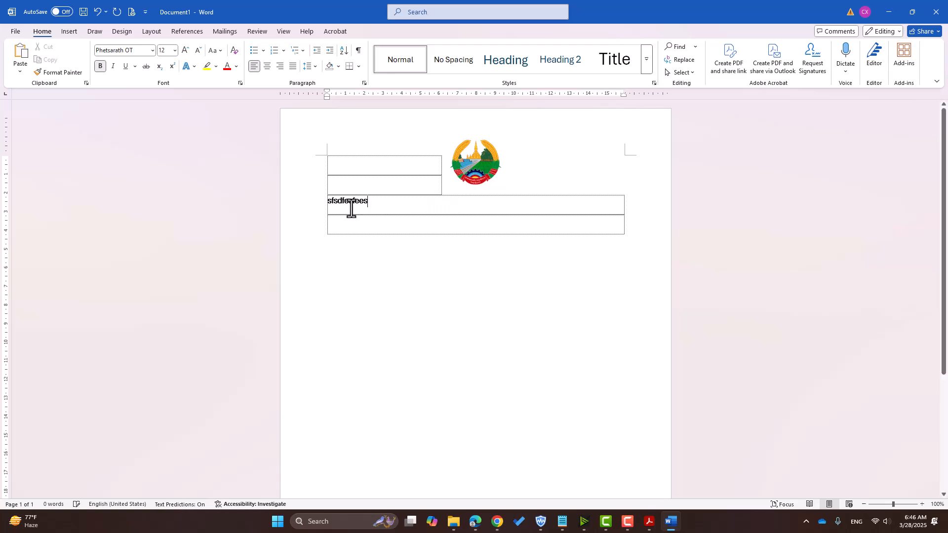
drag(376, 205, 327, 205)
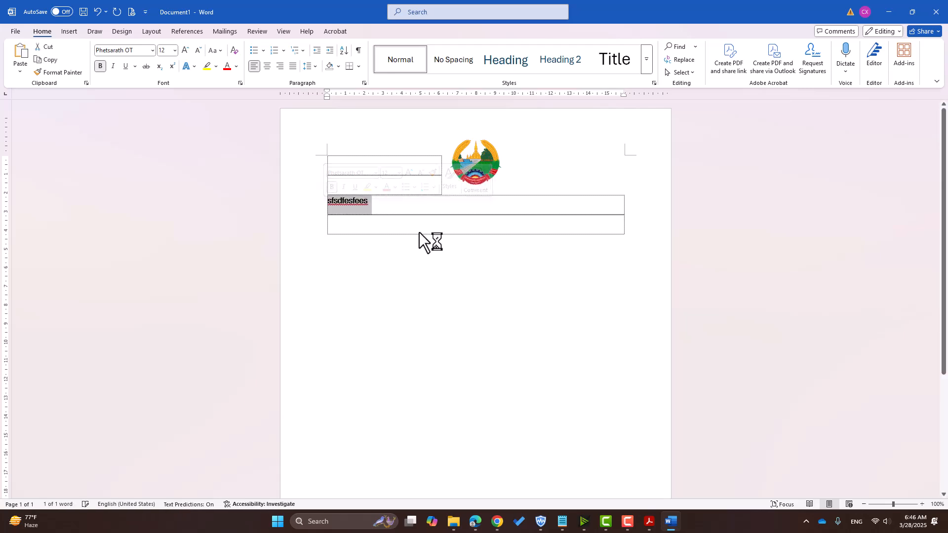
key(BackSpace)
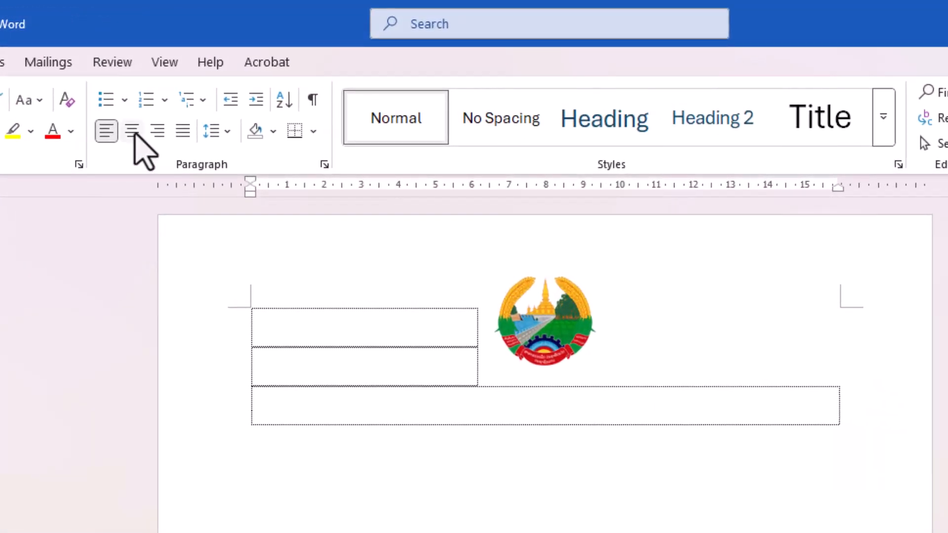
Center the line below the emblem and switch the keyboard layout to Lao
click(132, 131)
key(ctrl+e)
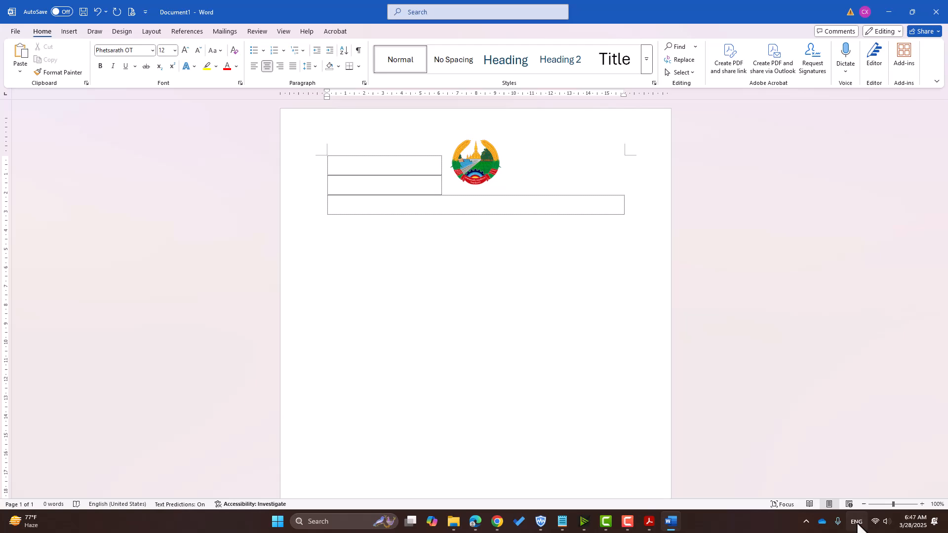
click(858, 523)
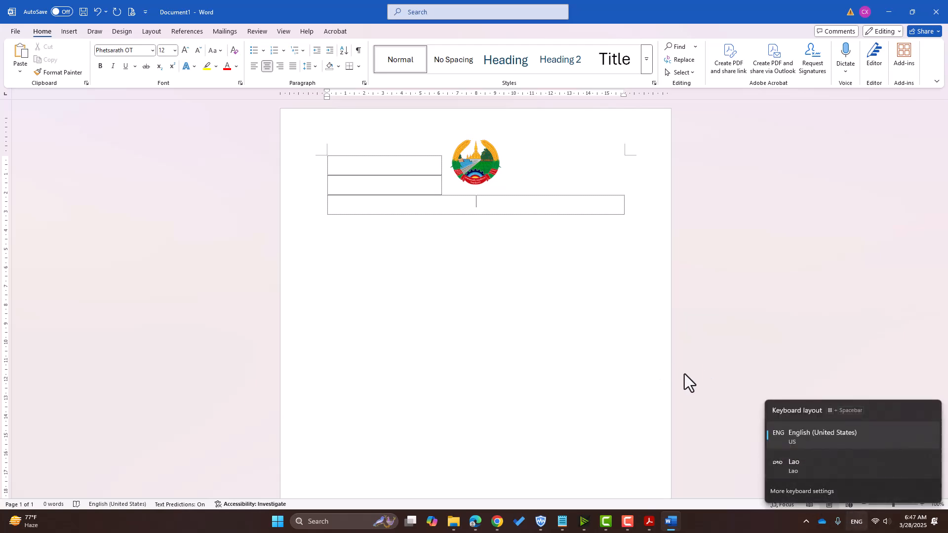
click(758, 370)
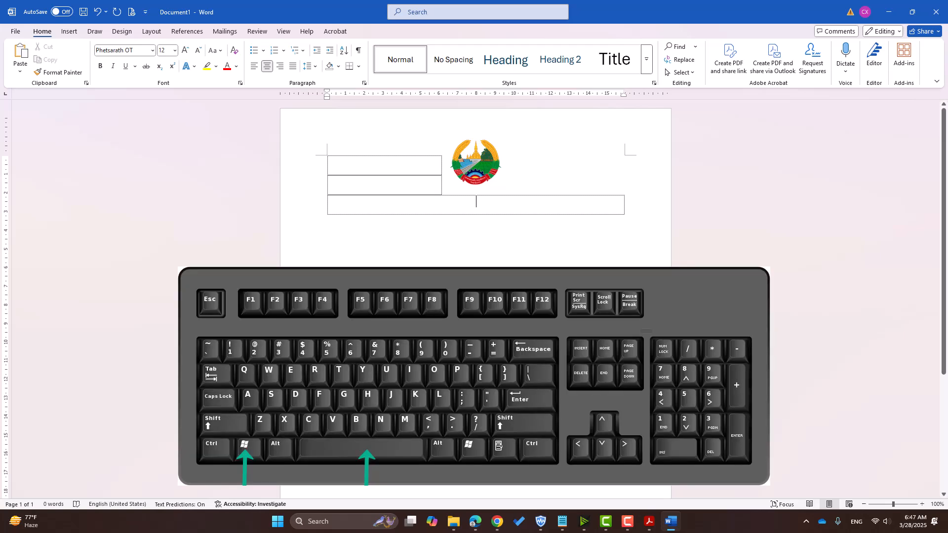
key(super+space)
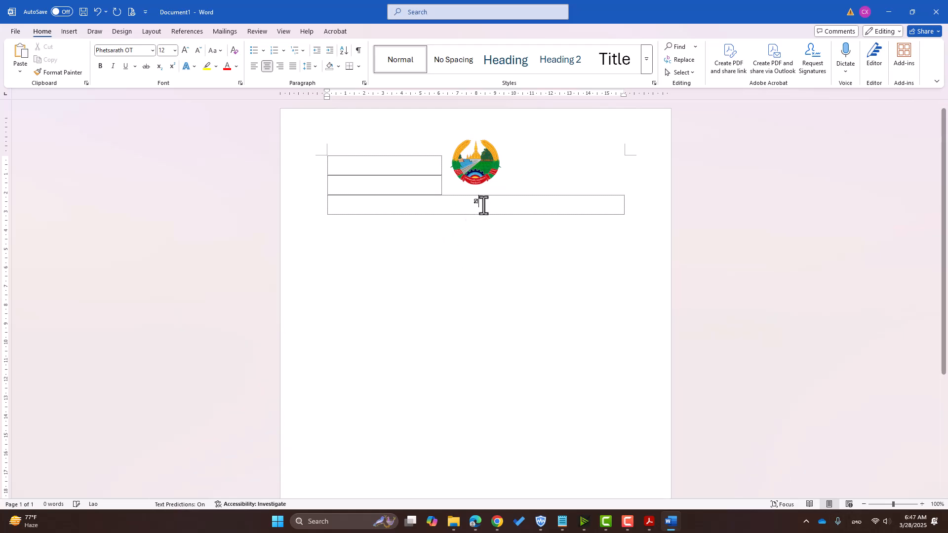
Enter the heading "ສາທາລະນະລັດປະຊາທິປະໄຕ ປະຊາຊົນລາວ" on the centered line below the emblem
text(ສາທາລະນະລ)
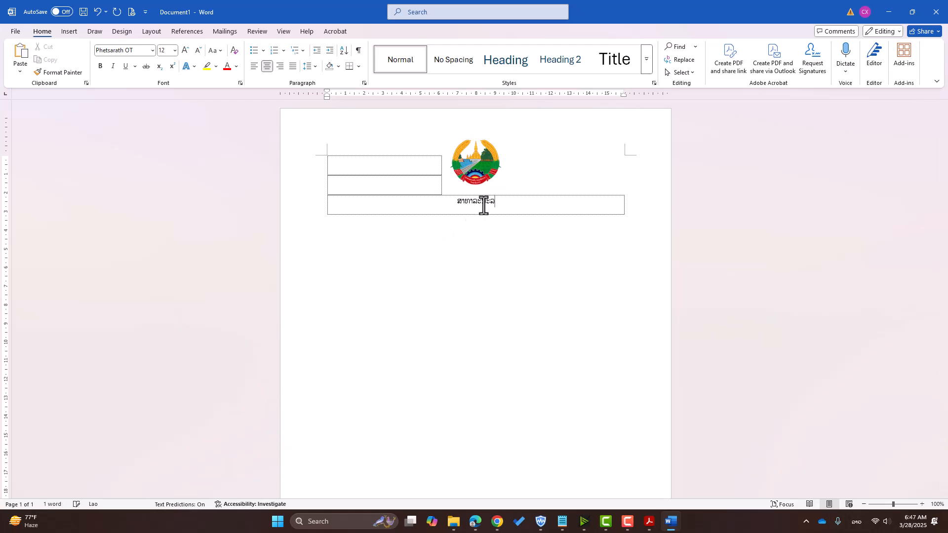
text(ັດປະ)
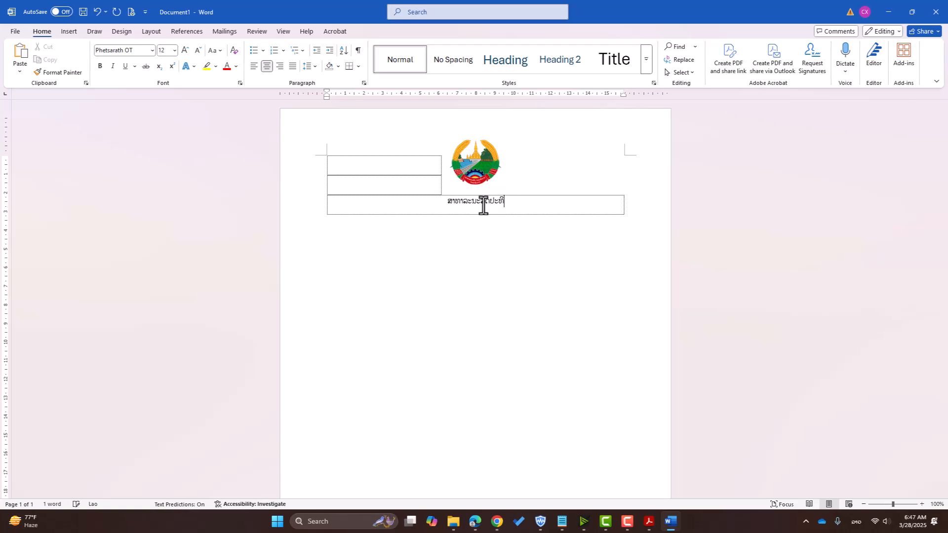
text(ຊາທິ)
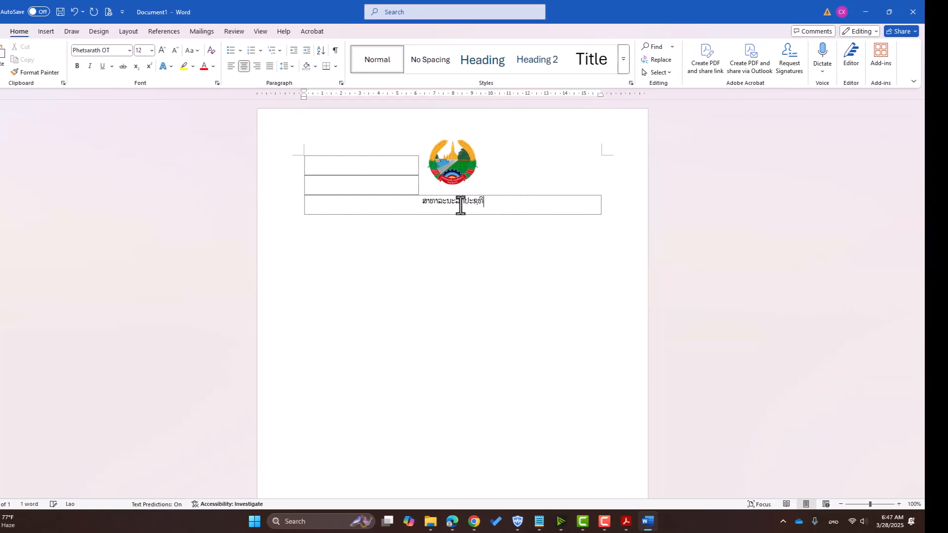
text(ປະໄຕ ປະຊາຊົນ)
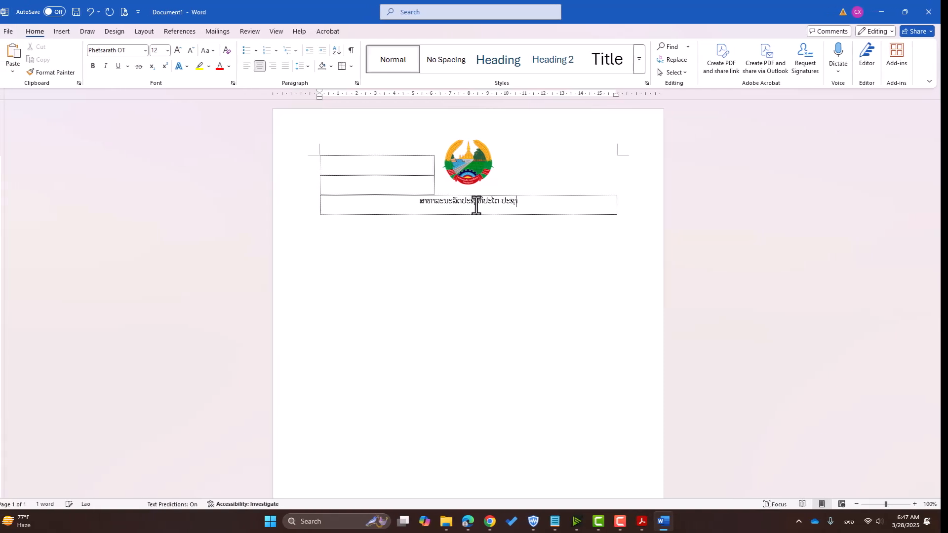
key(BackSpace)
key(BackSpace)
text(ຊົ)
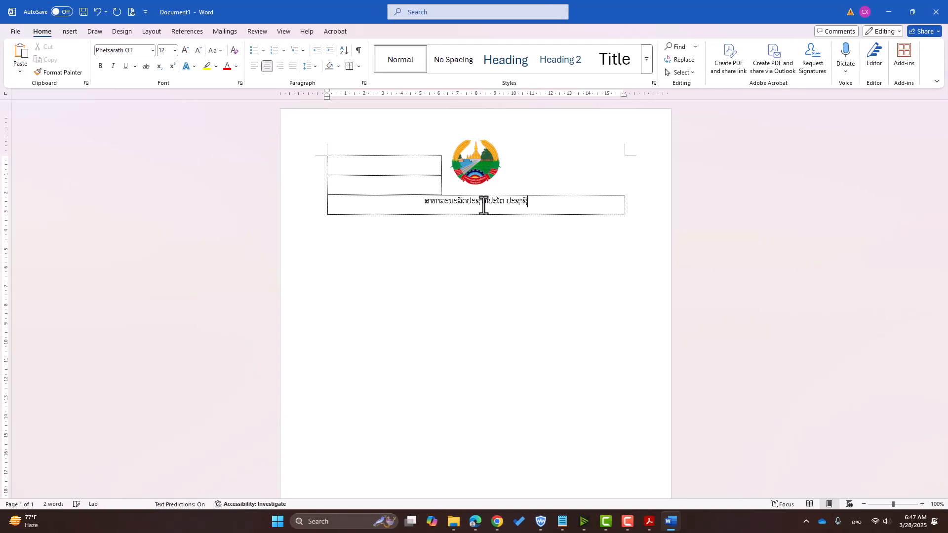
text(ນລາວ)
Add the second heading line "ສັນຕິພາບ ເອກະລາດ ປະຊາທິປະໄຕ ເອກະພາບ ວັດທະນະຖາວອນ" below the first and make both heading lines bold
key(Tab)
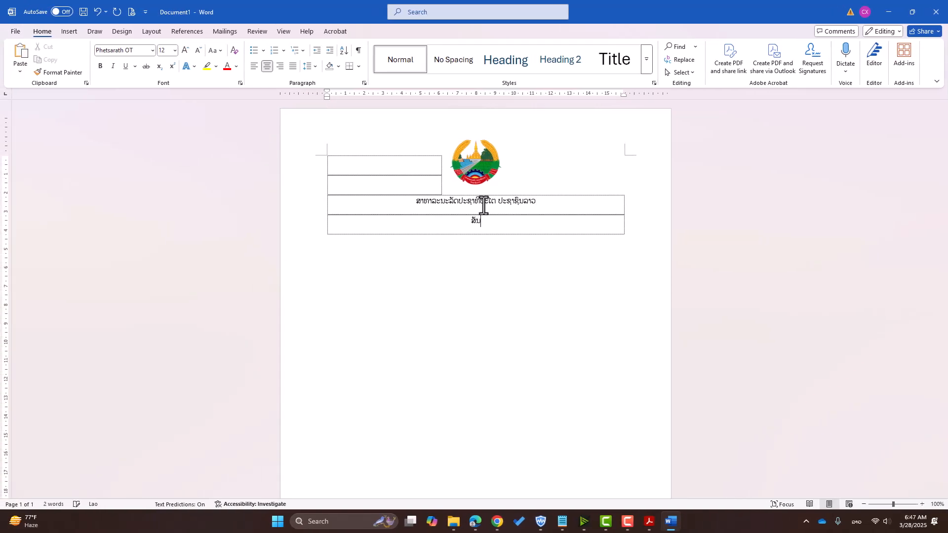
text(ສັນ)
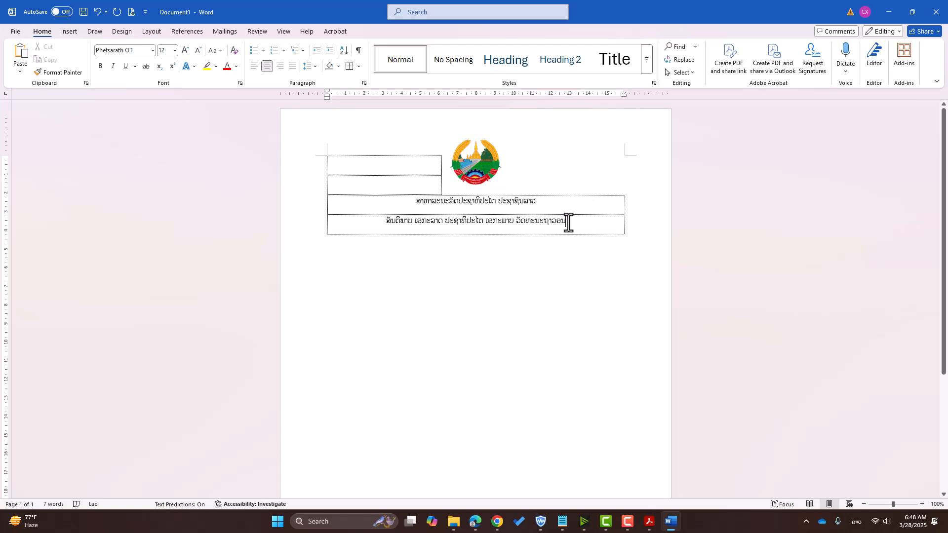
drag(566, 222, 416, 199)
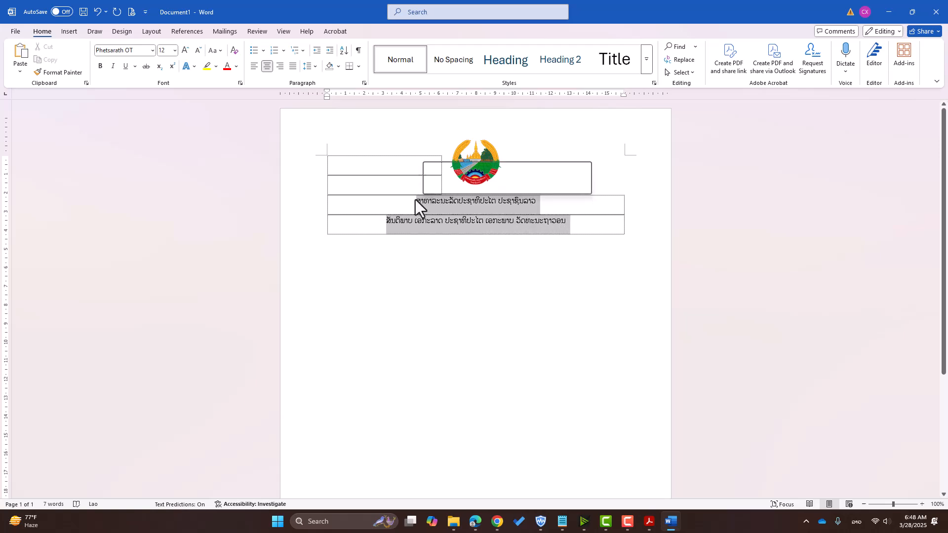
click(101, 67)
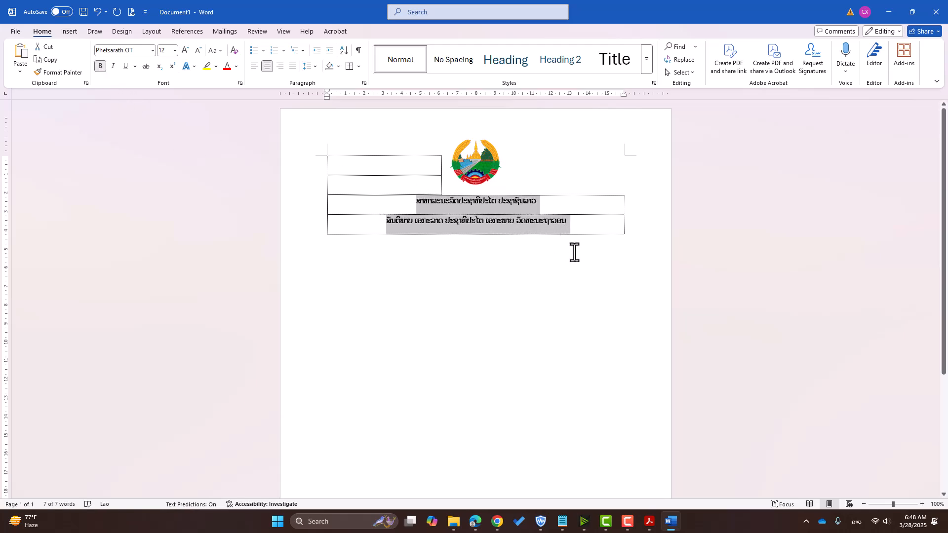
click(583, 229)
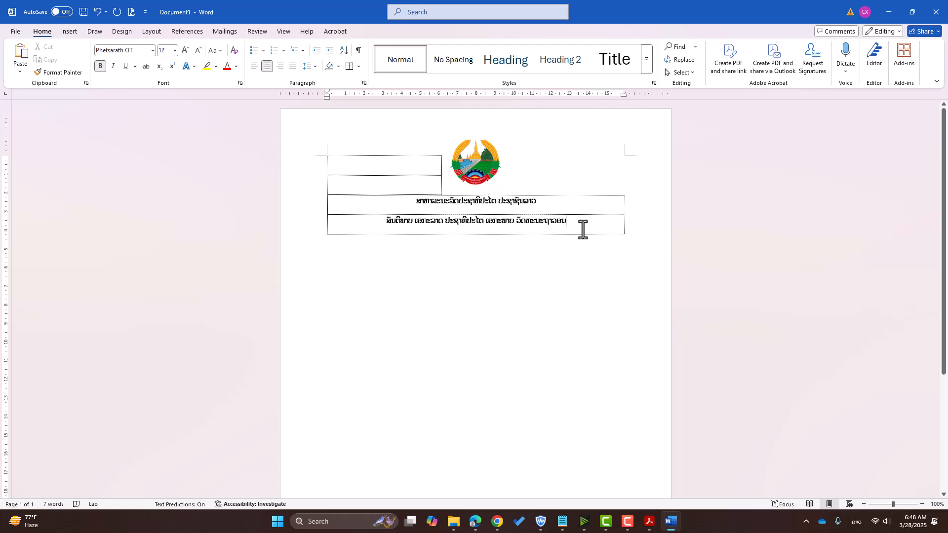
Examine the row of plus signs below the two heading lines in the library PDF and return to the Word document
click(649, 521)
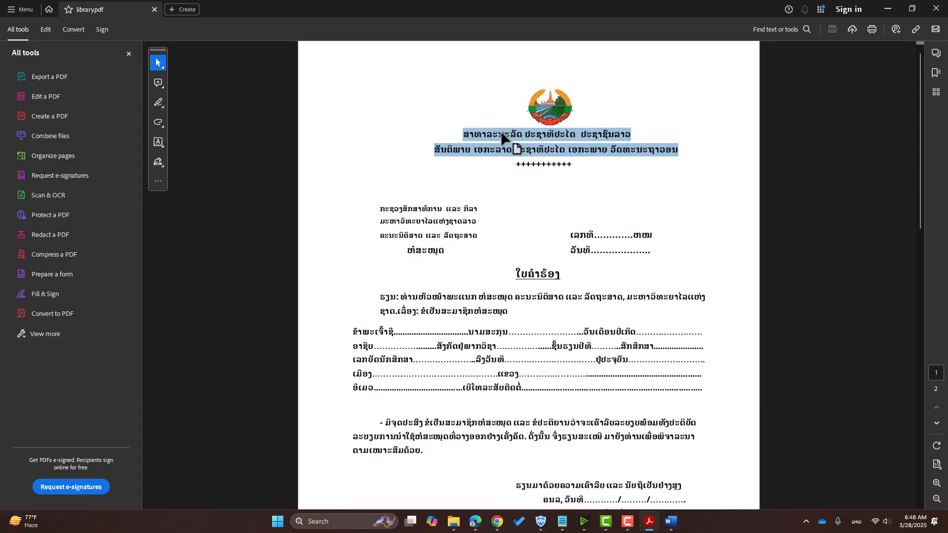
click(462, 162)
mouse_move(583, 160)
mouse_down()
mouse_move(530, 162)
mouse_move(517, 172)
mouse_move(512, 164)
mouse_move(581, 163)
mouse_up()
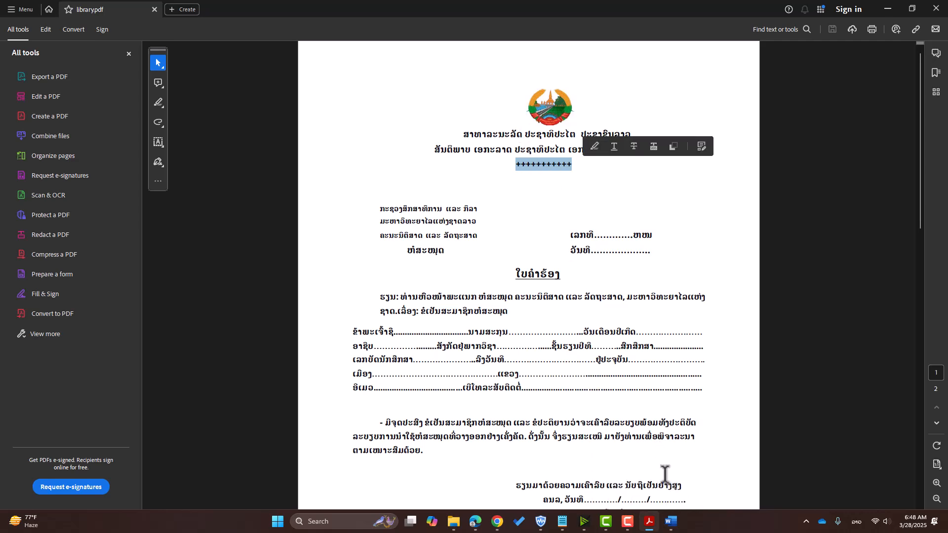
click(672, 522)
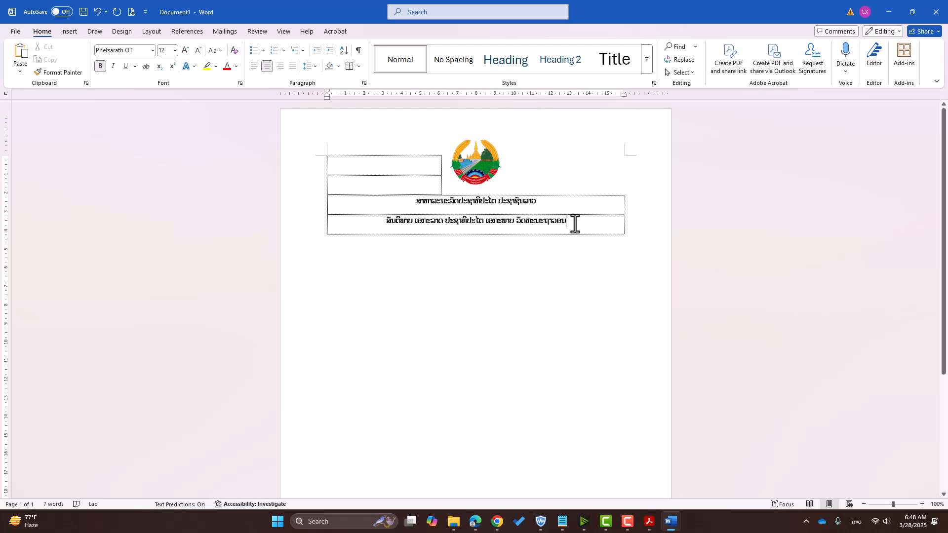
Add a new line below the headings, try out a row of eleven plus signs on it with the English keyboard layout, and delete them
key(Tab)
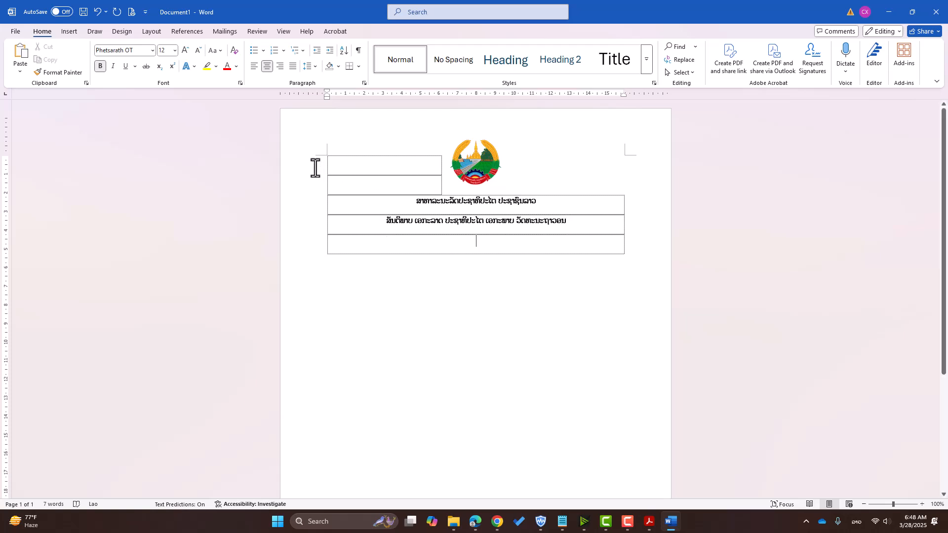
key(alt+shift)
text(++++++)
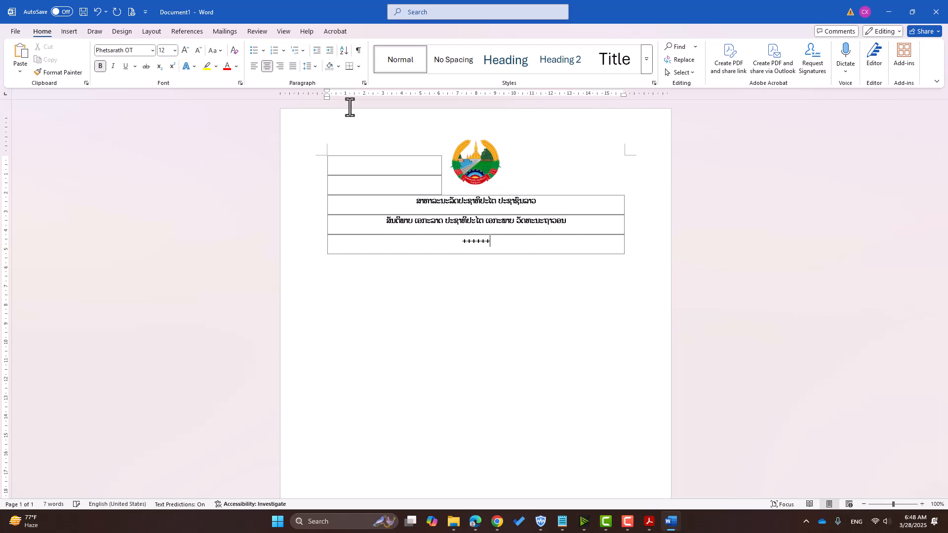
text(+++++)
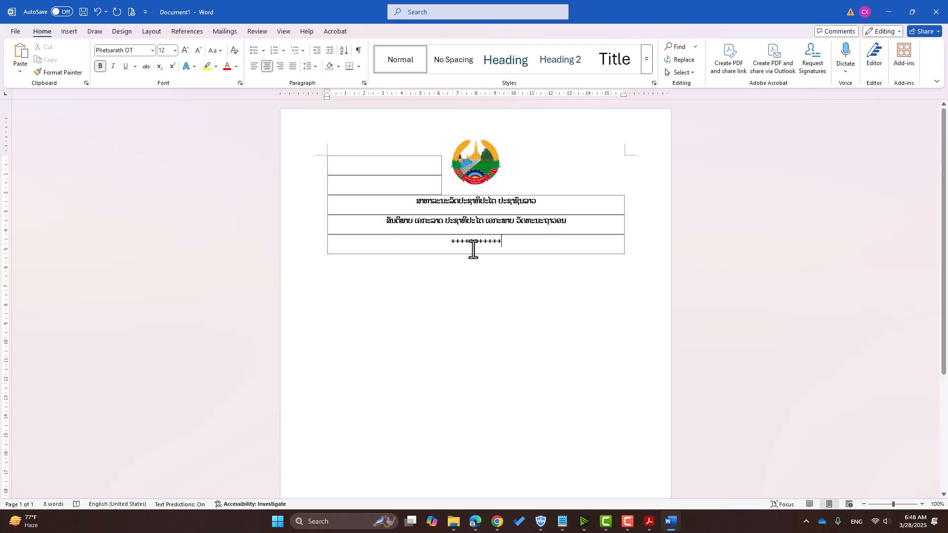
drag(504, 242, 451, 242)
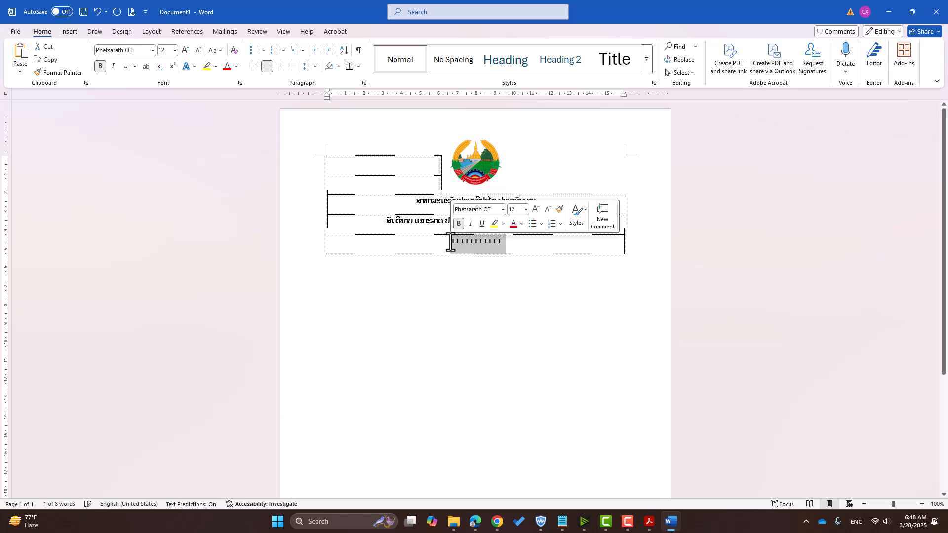
key(Delete)
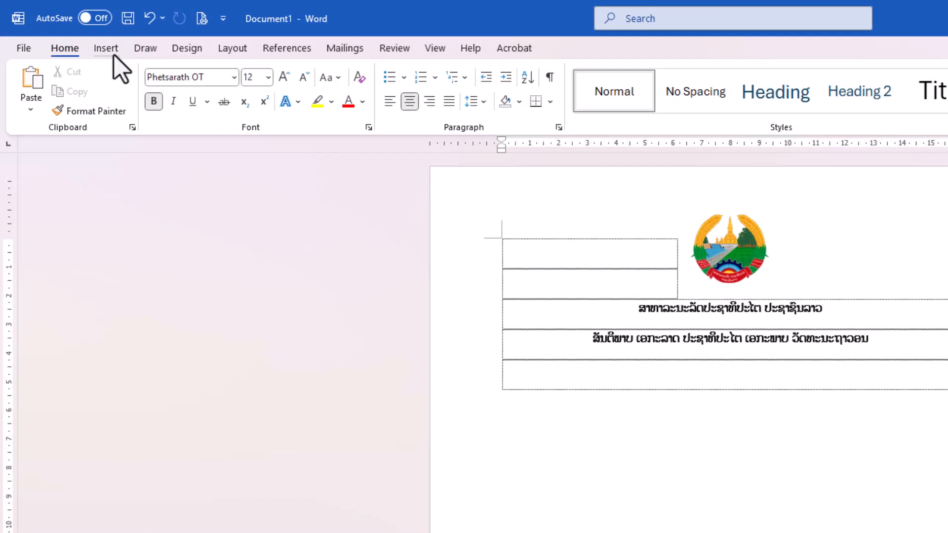
Insert six asterisk symbols (Symbol font, character code 42) on the empty line below the two headings
click(70, 32)
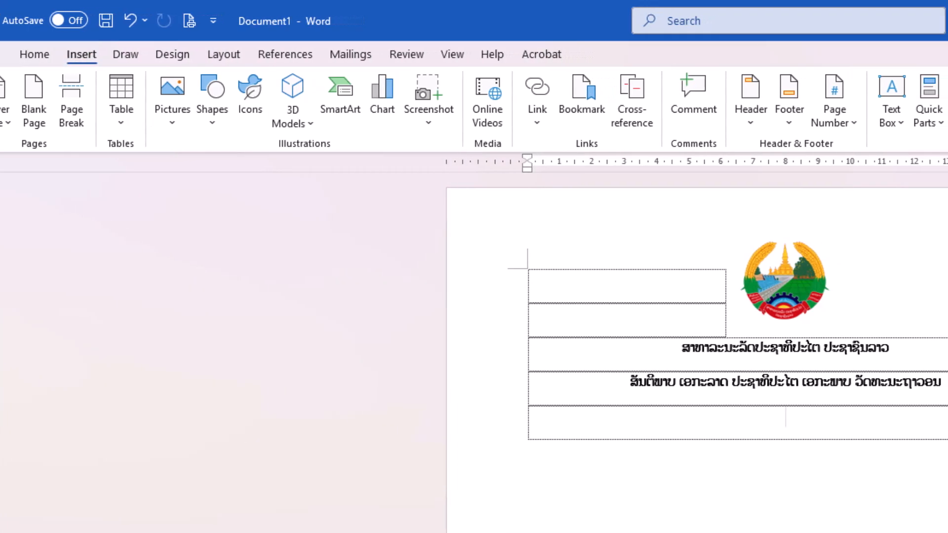
click(836, 129)
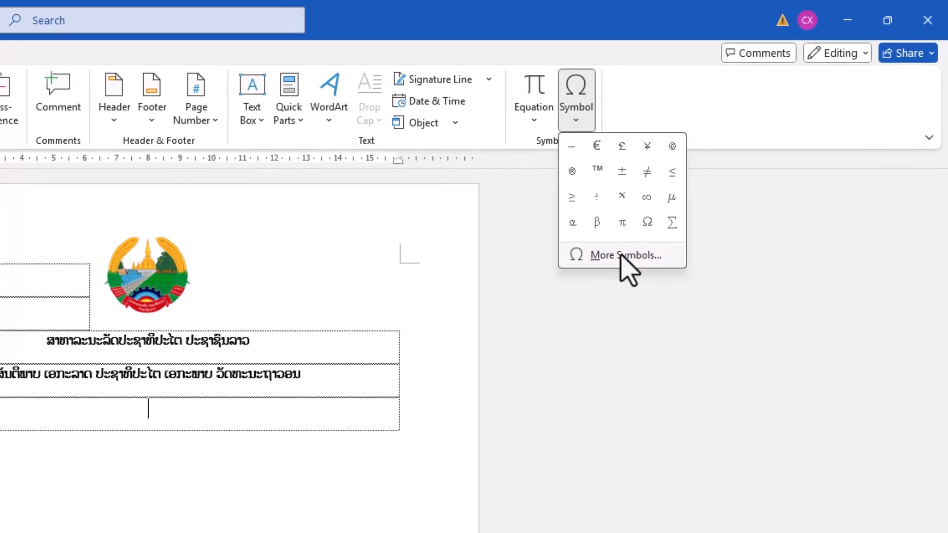
click(619, 261)
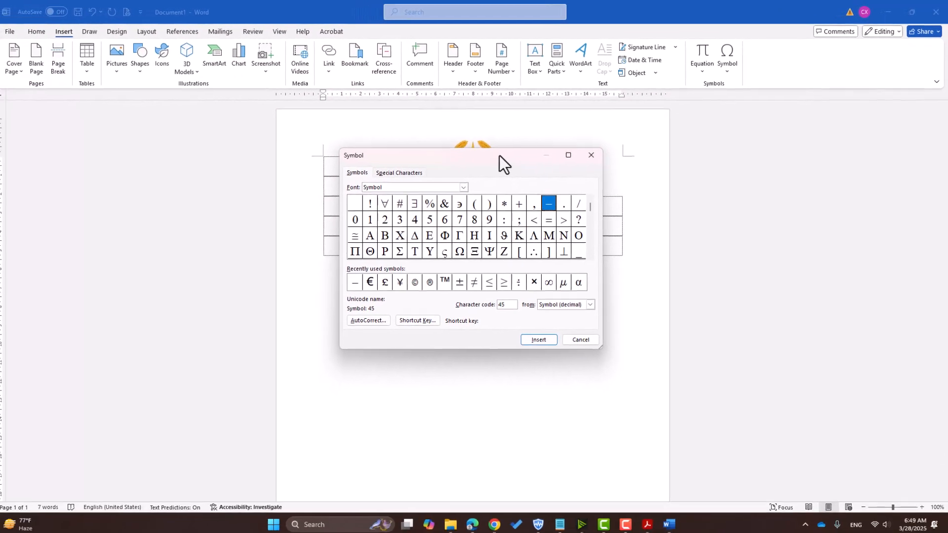
drag(460, 170, 752, 211)
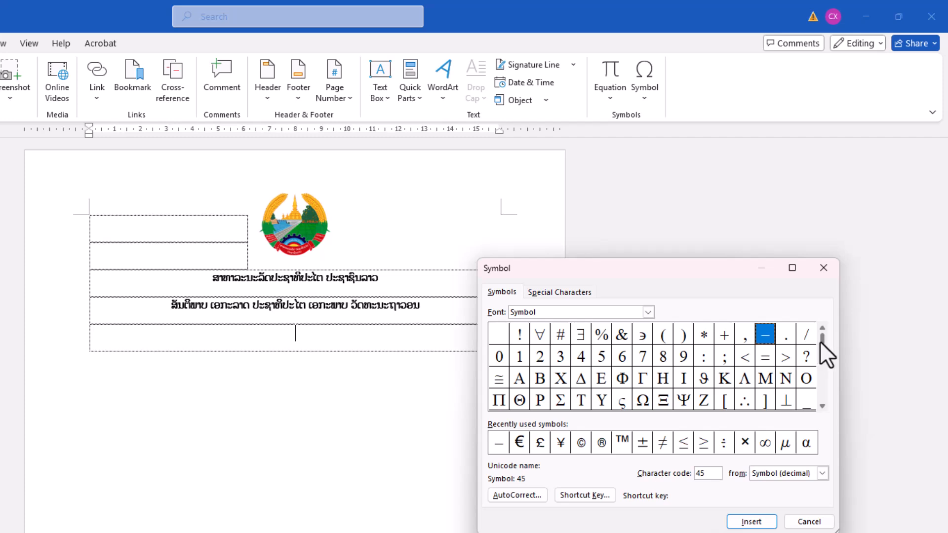
scroll(773, 370, down, 2)
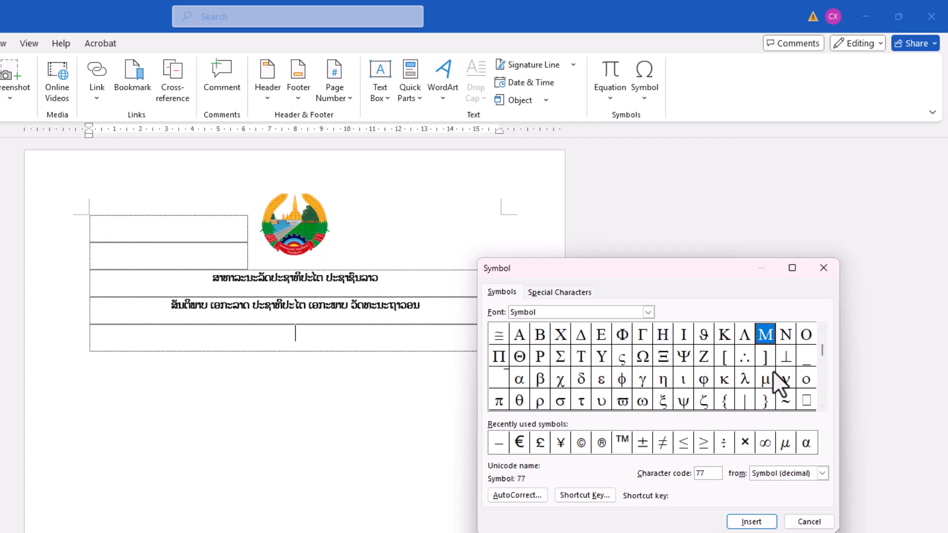
scroll(773, 370, up, 2)
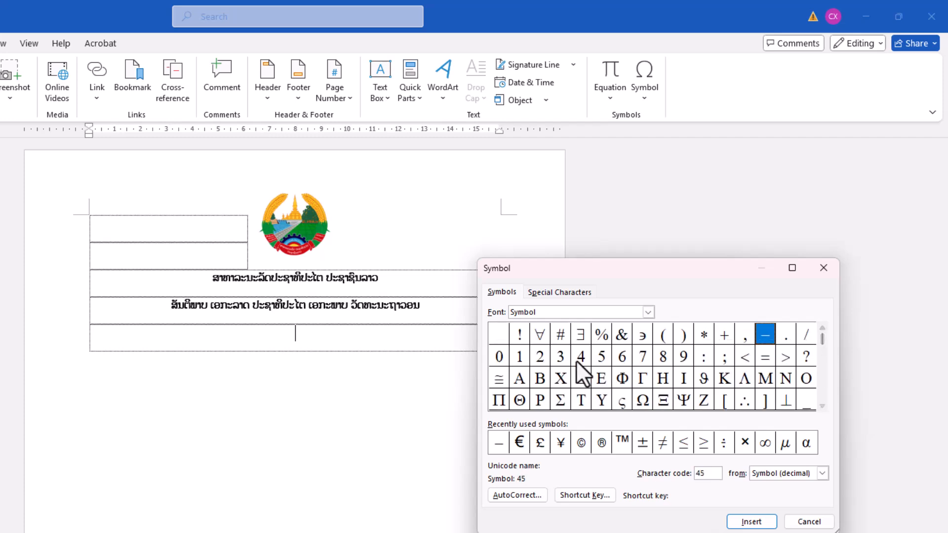
click(702, 337)
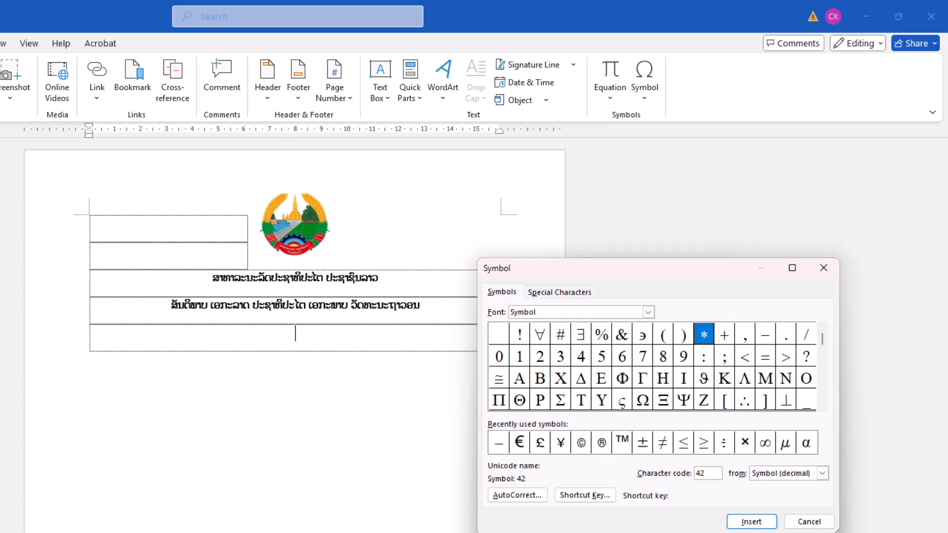
click(752, 522)
click(752, 522)
click(752, 522)
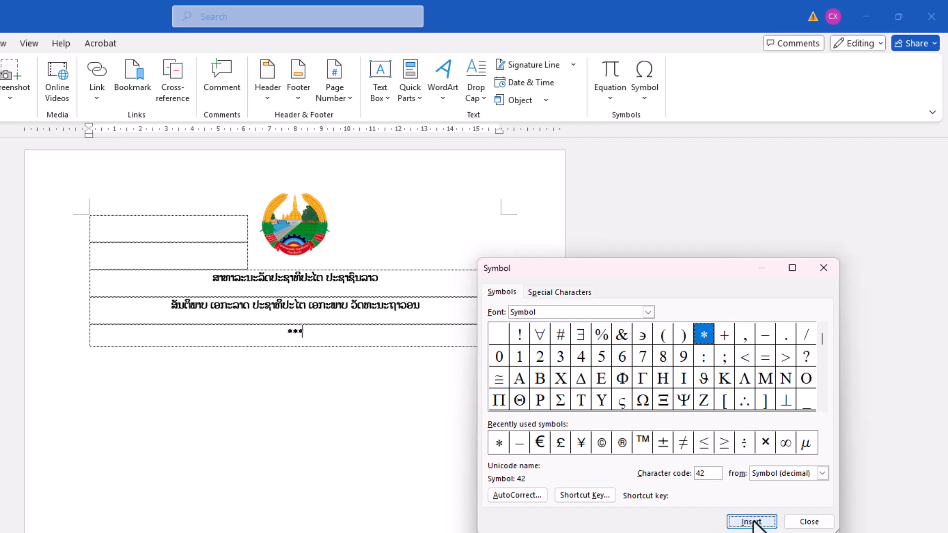
click(751, 522)
click(752, 522)
click(752, 522)
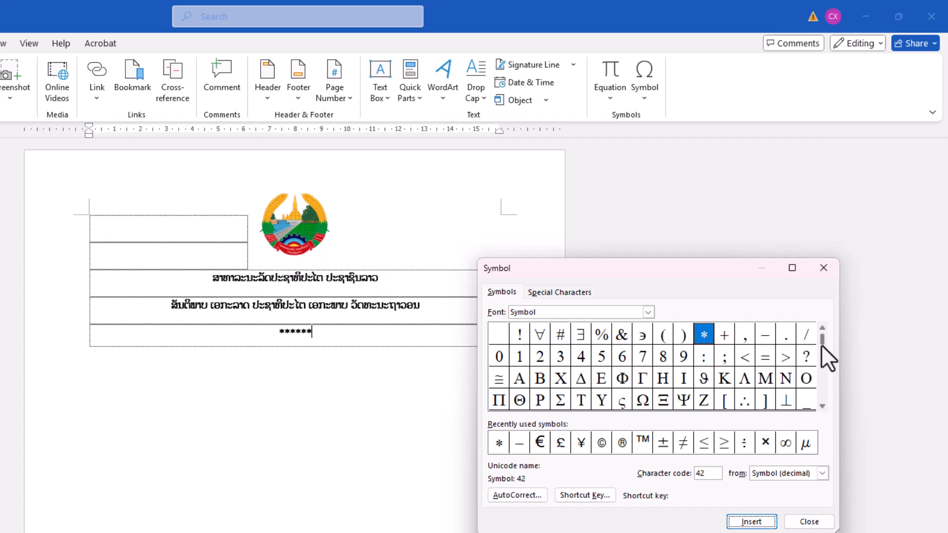
Insert one club symbol (Symbol font, character code 167) after the six asterisks
drag(822, 344, 823, 364)
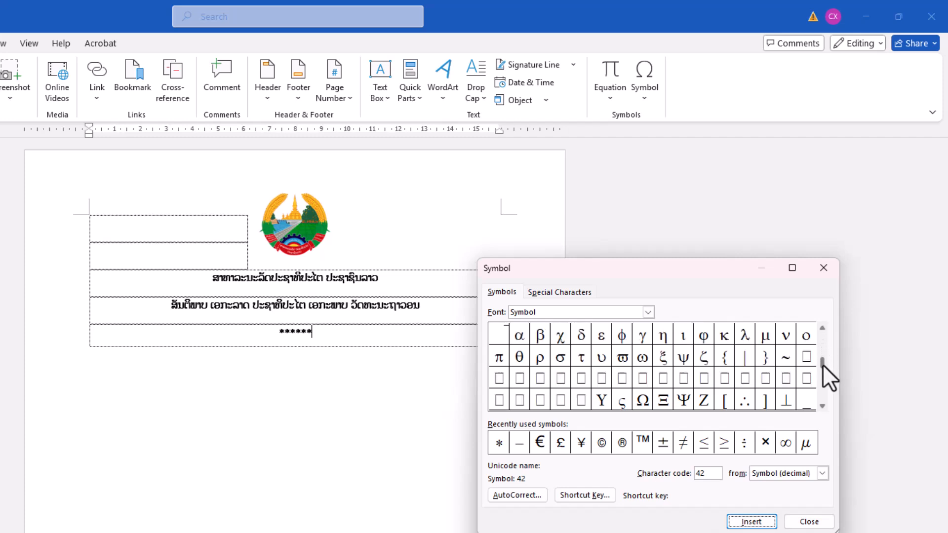
click(820, 406)
click(819, 406)
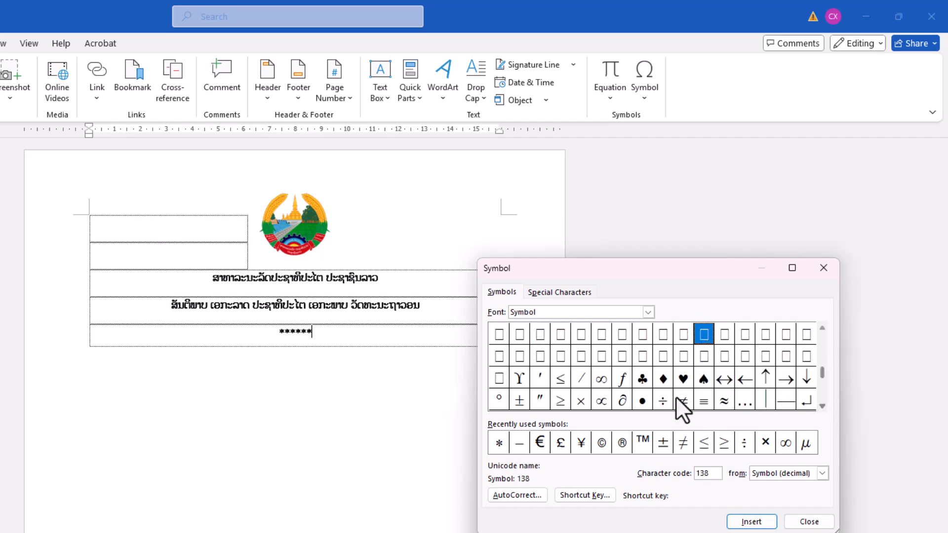
click(642, 380)
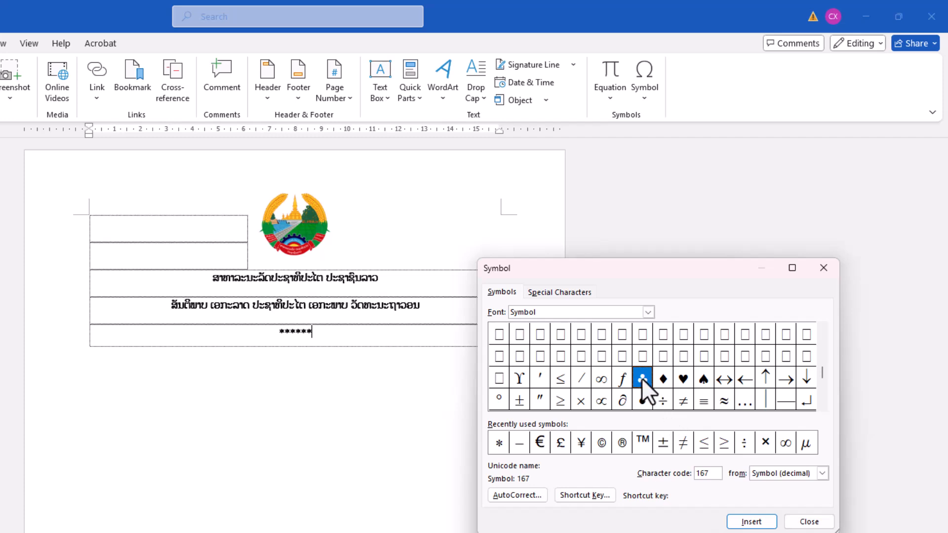
click(749, 523)
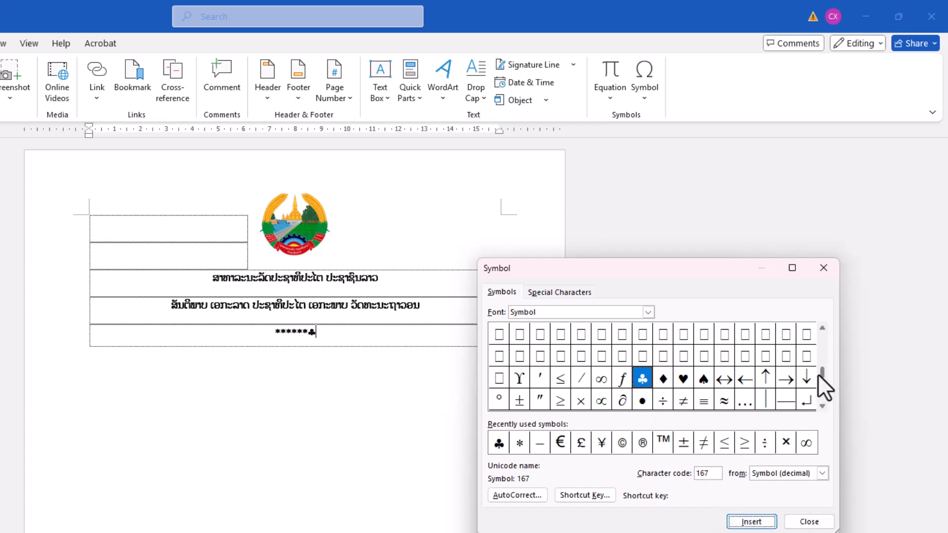
Insert six more asterisk symbols after the club to complete the ornamental divider, and close the symbol dialog
drag(818, 374, 799, 320)
click(703, 335)
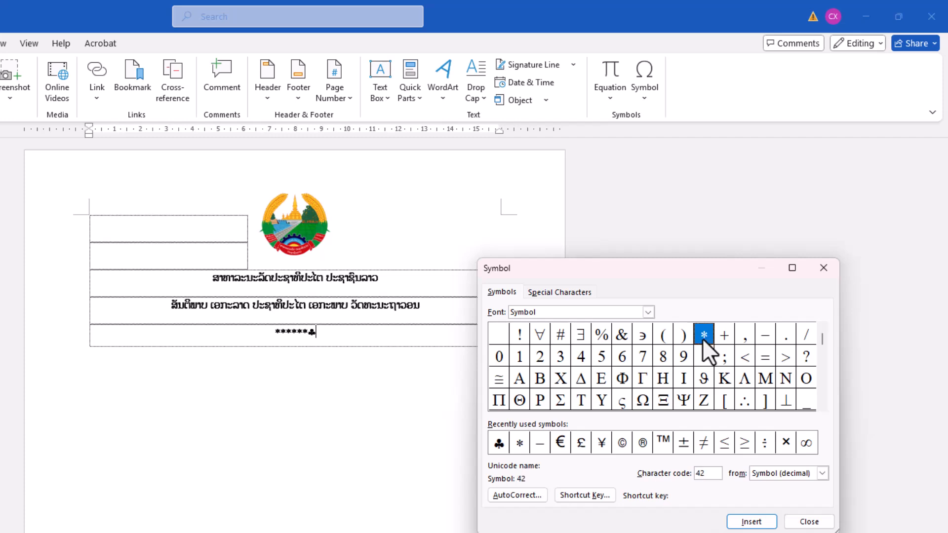
double_click(703, 336)
double_click(703, 336)
click(751, 522)
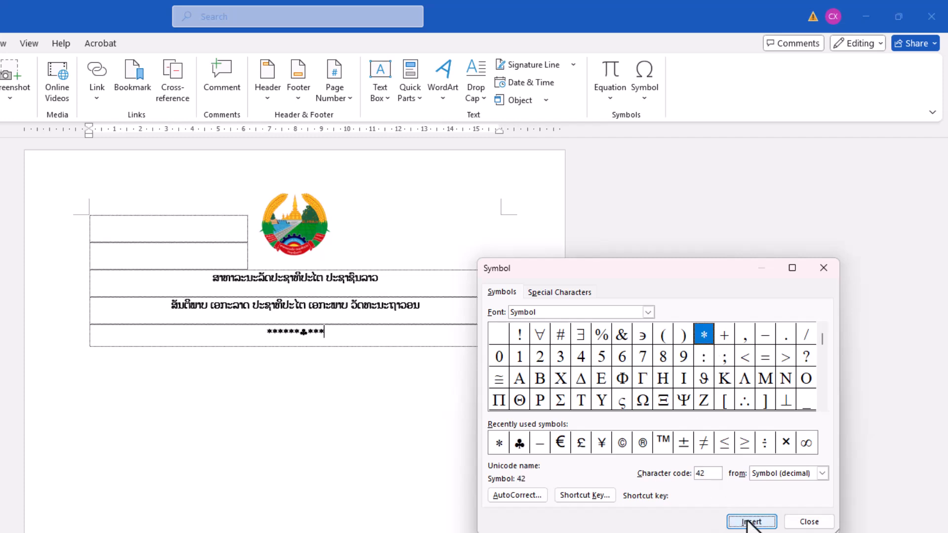
click(750, 523)
click(750, 522)
click(750, 522)
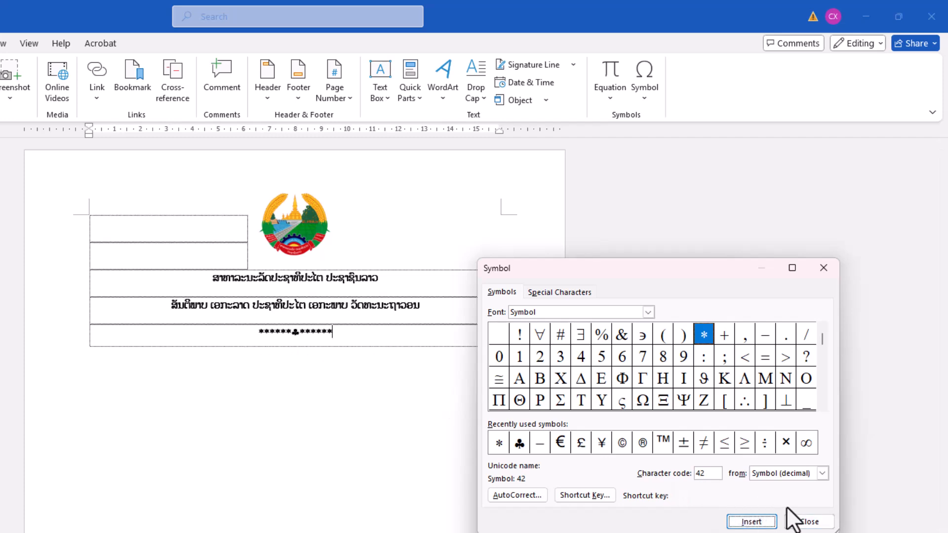
click(803, 521)
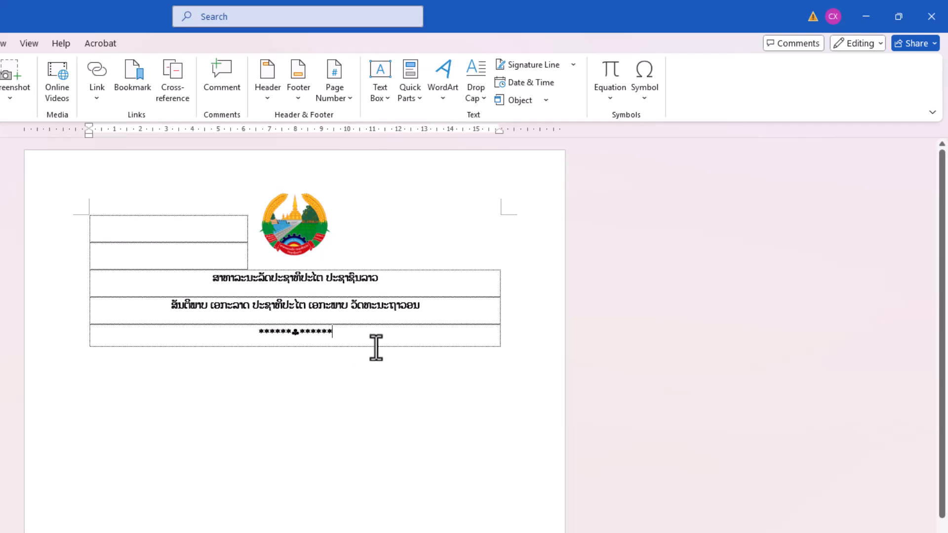
Add a new line below the symbol divider and align it left
key(Tab)
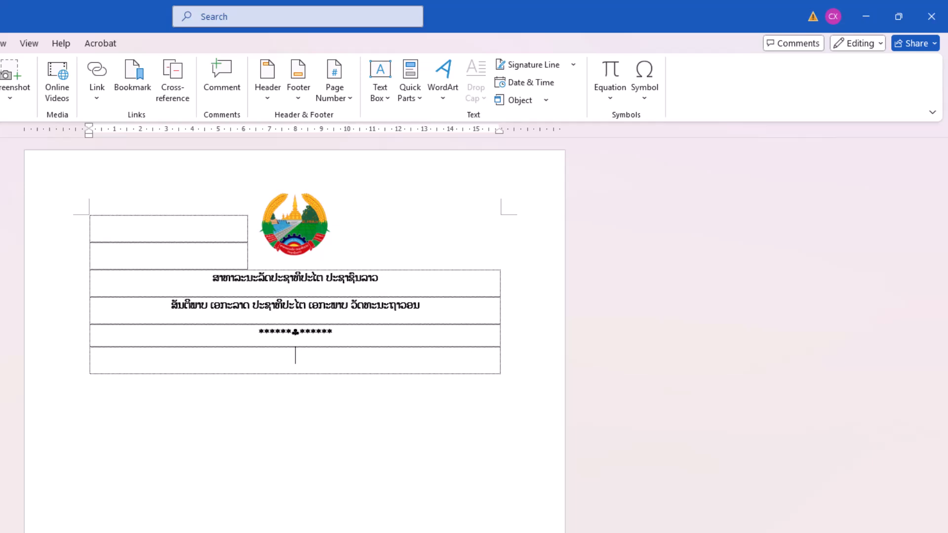
key(alt+h)
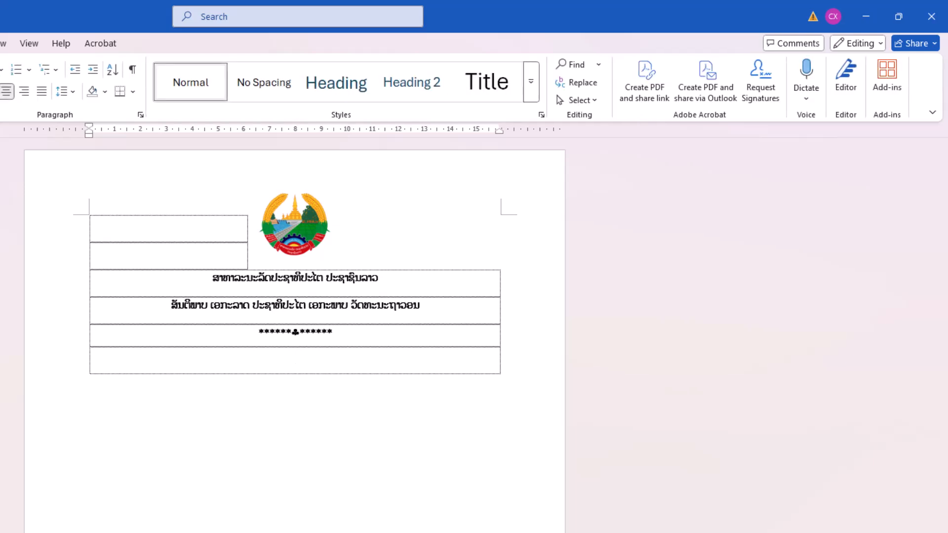
click(0, 101)
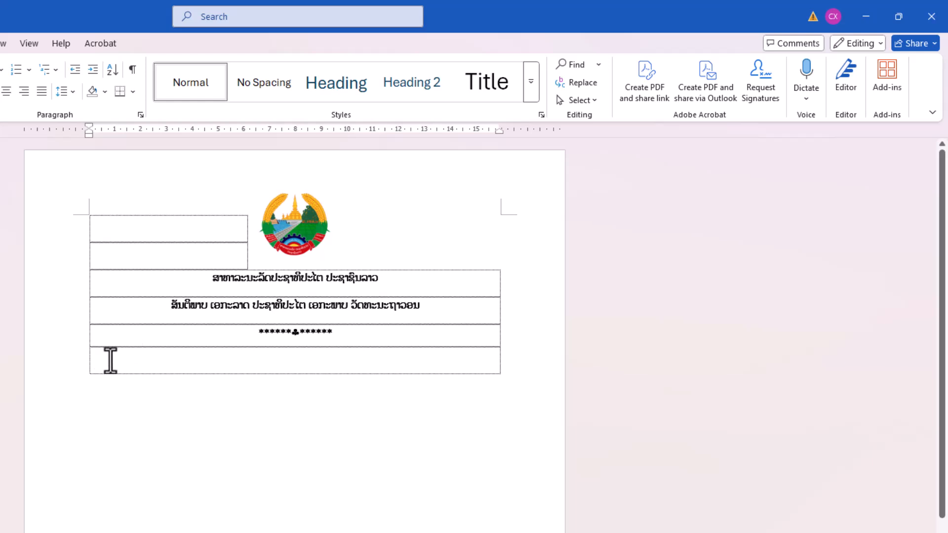
text(ກະຊ)
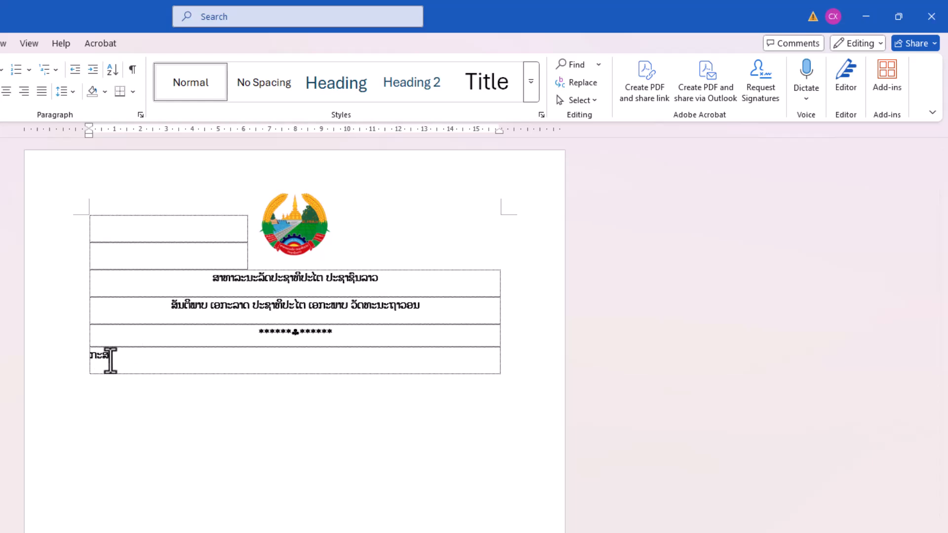
key(BackSpace)
key(BackSpace)
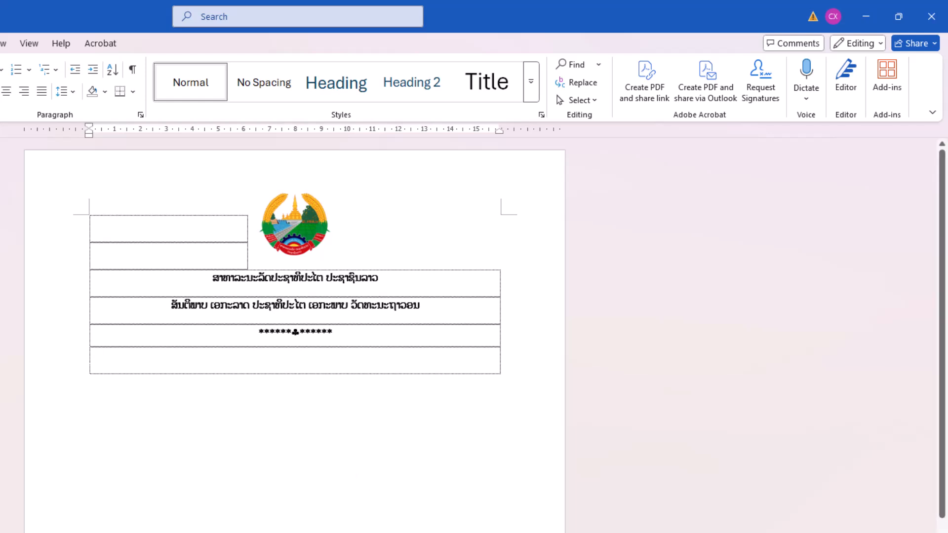
Check the department lines in the PDF, enter "ກະຊວງສຶກສາທິການ ແລະ ກິລາ" at size 10 below the divider in Word, and add a line
key(alt+Tab)
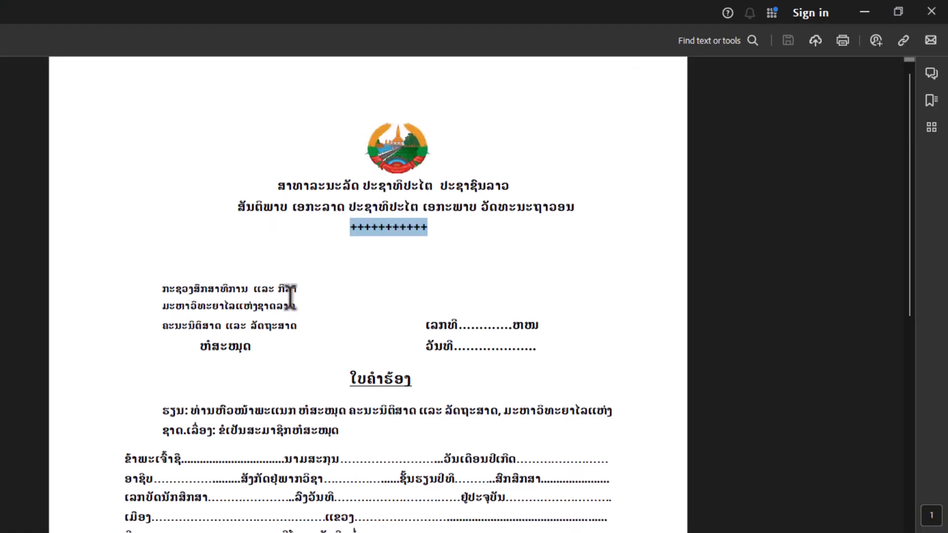
drag(297, 289, 133, 289)
click(308, 322)
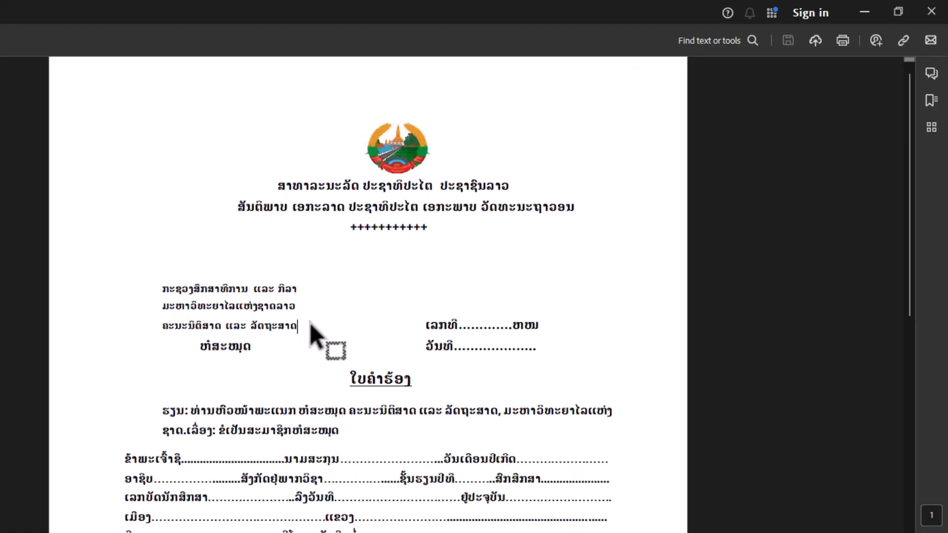
drag(297, 324, 160, 287)
click(322, 334)
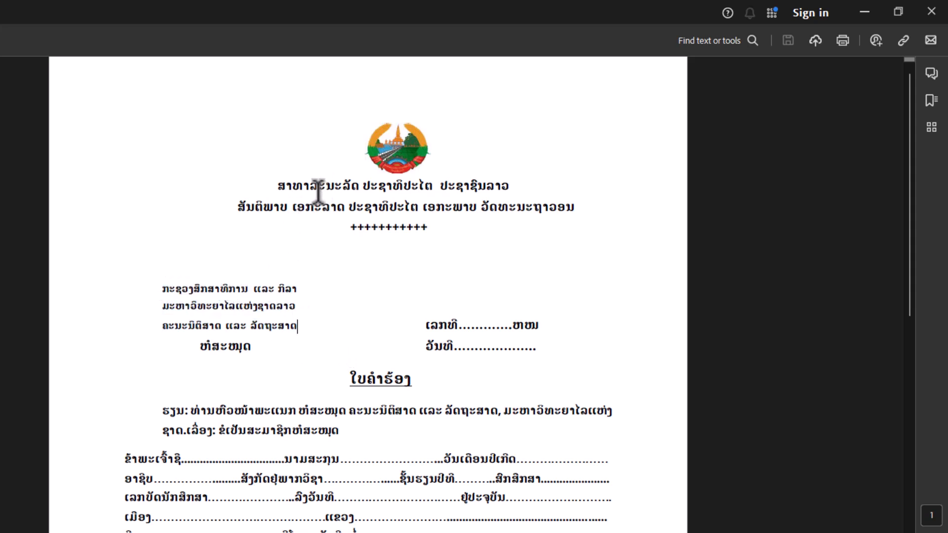
key(alt+Tab)
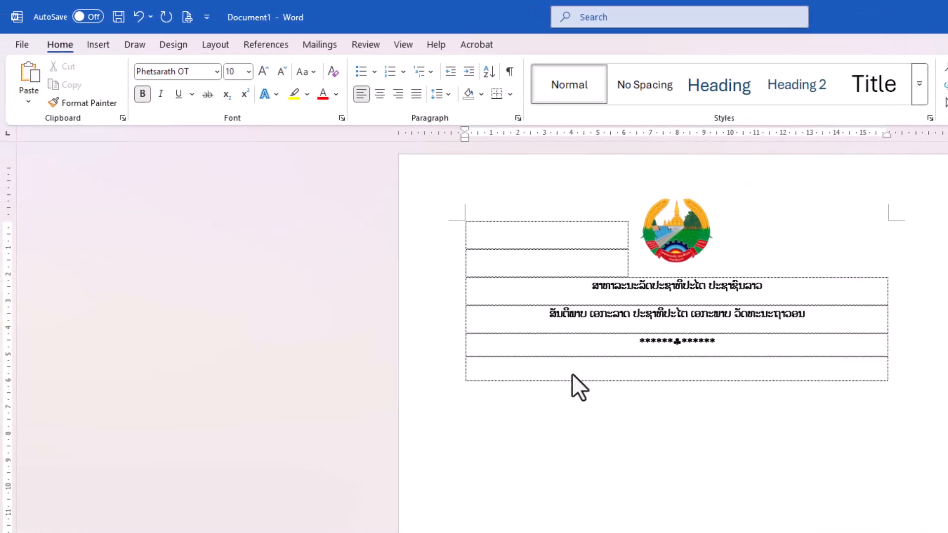
text(ກະຊວງສຶກສາທິການ ແລະ)
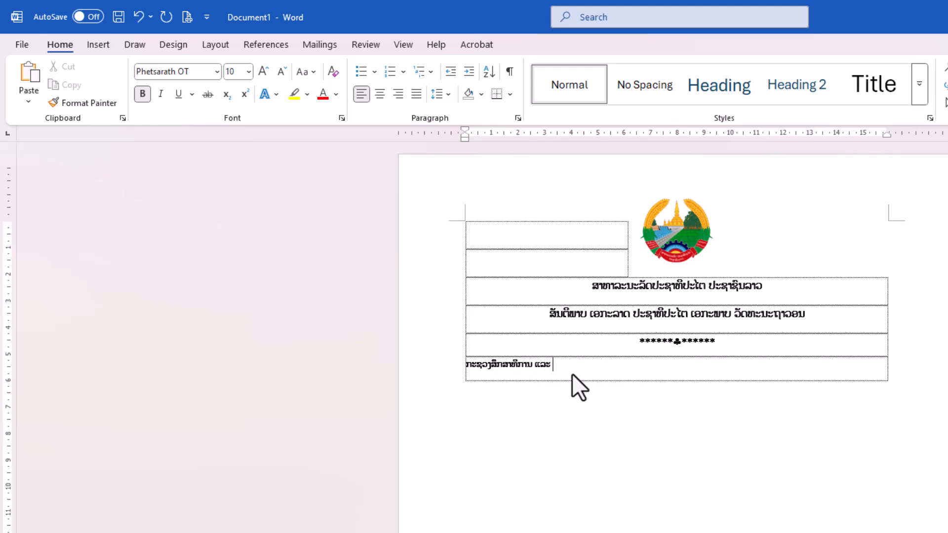
text( ກິລາ)
key(Tab)
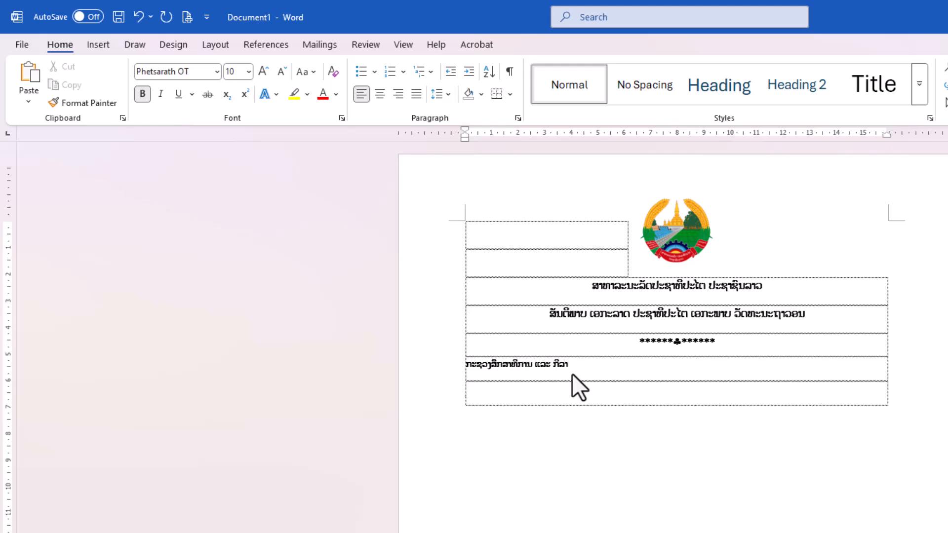
Consult the university line in the PDF, enter "ມະຫາວິທະຍາໄລແຫ່ງຊາດລາວ" below the ministry line in Word, and add another line
key(alt+Tab)
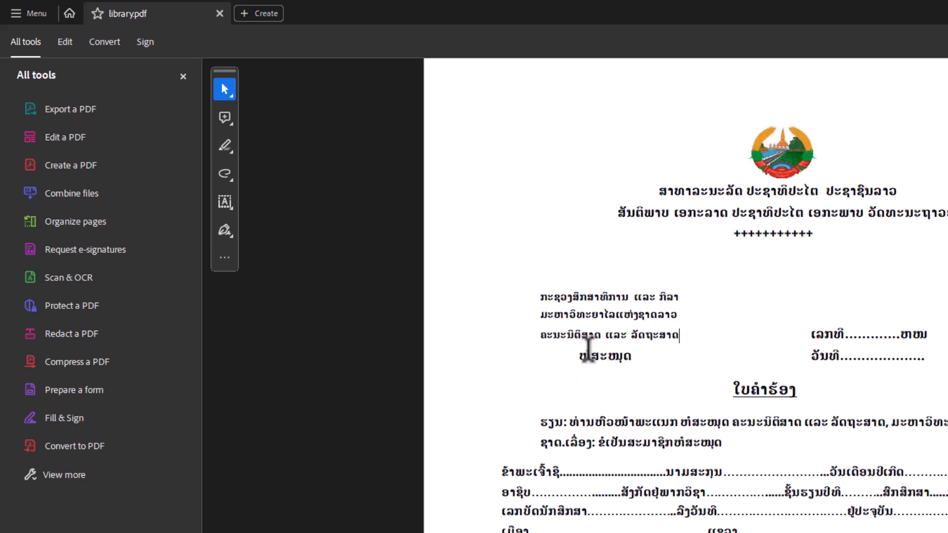
drag(542, 313, 699, 318)
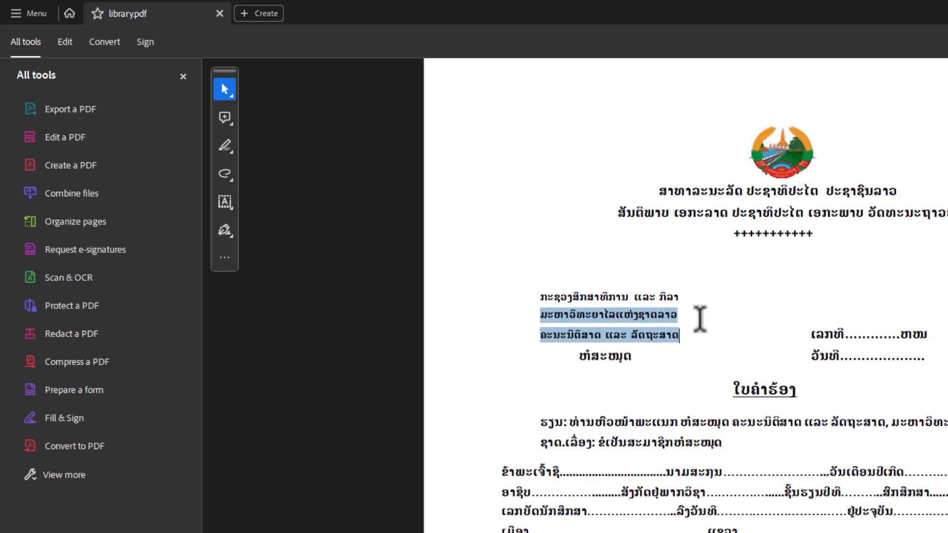
click(705, 324)
key(alt+Tab)
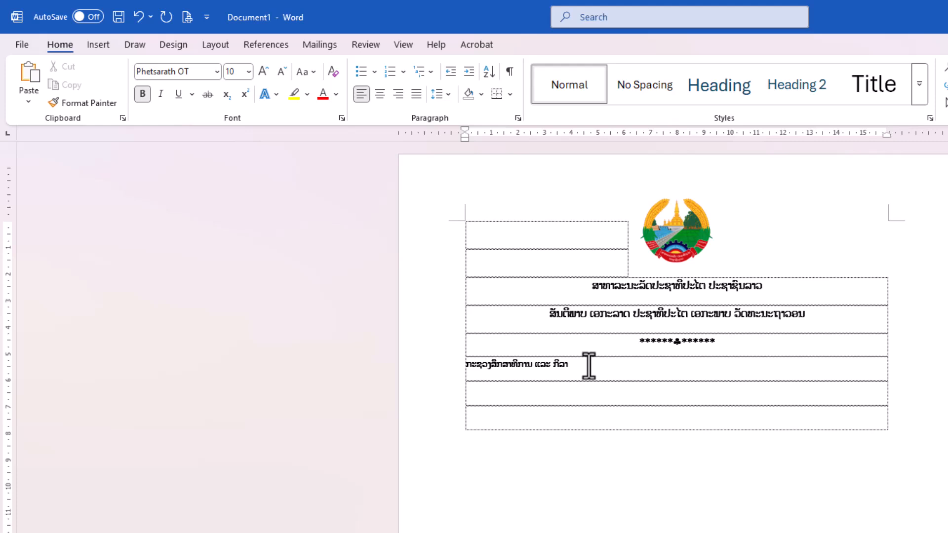
text(ຫາວິທະຍາໄລແຫ່ງຊາດລາວ)
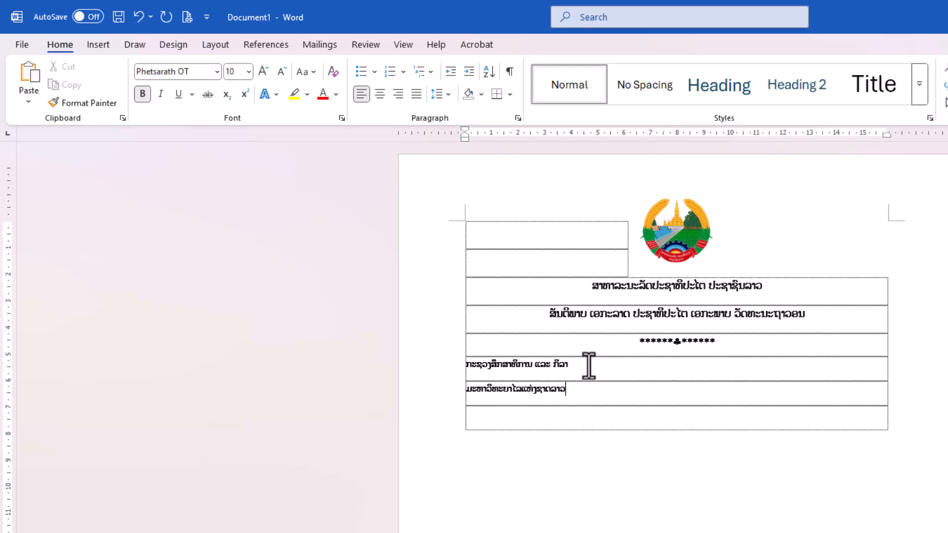
key(Return)
Consult the faculty line in the PDF, enter "ຄະນະນິຕິສາດ ແລະ ລັດຖະສາດ" below the university line in Word, and add another line
key(alt+Tab)
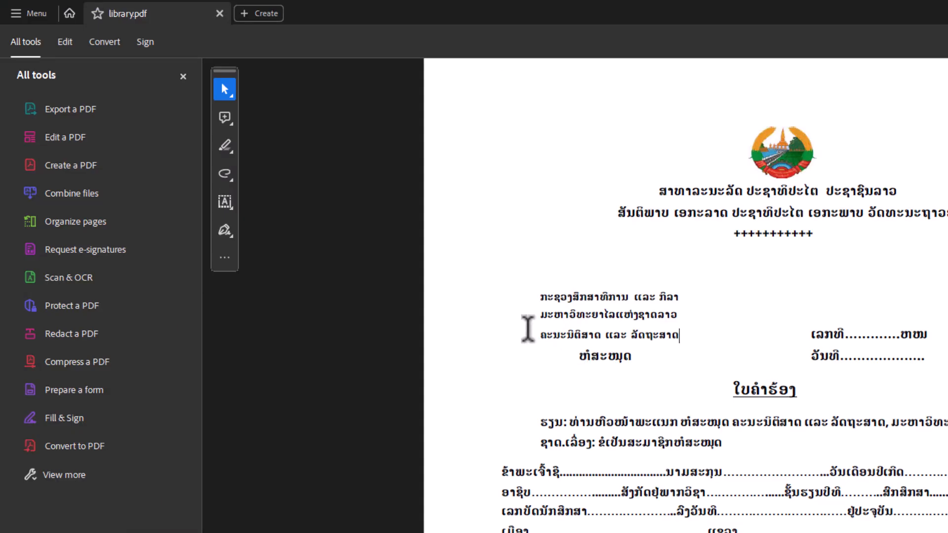
drag(544, 336, 704, 335)
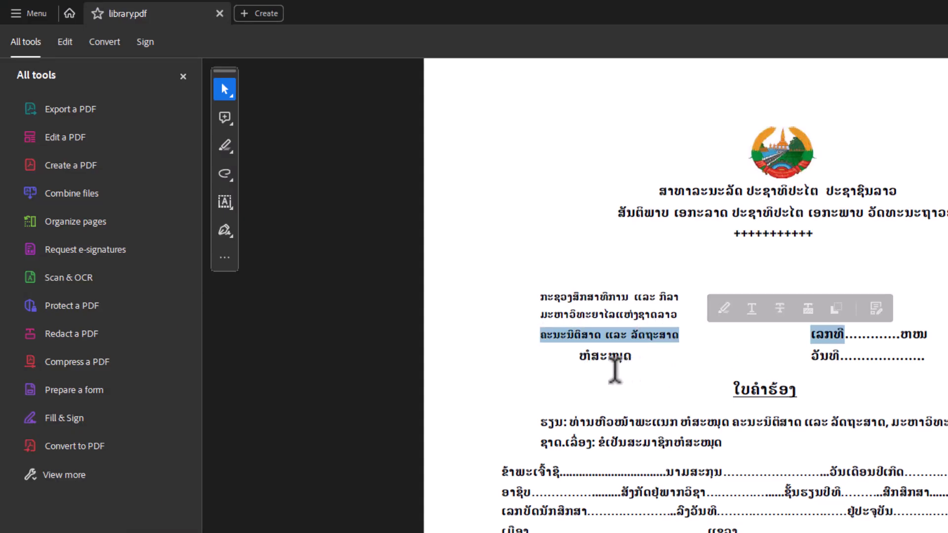
click(542, 369)
key(alt+Tab)
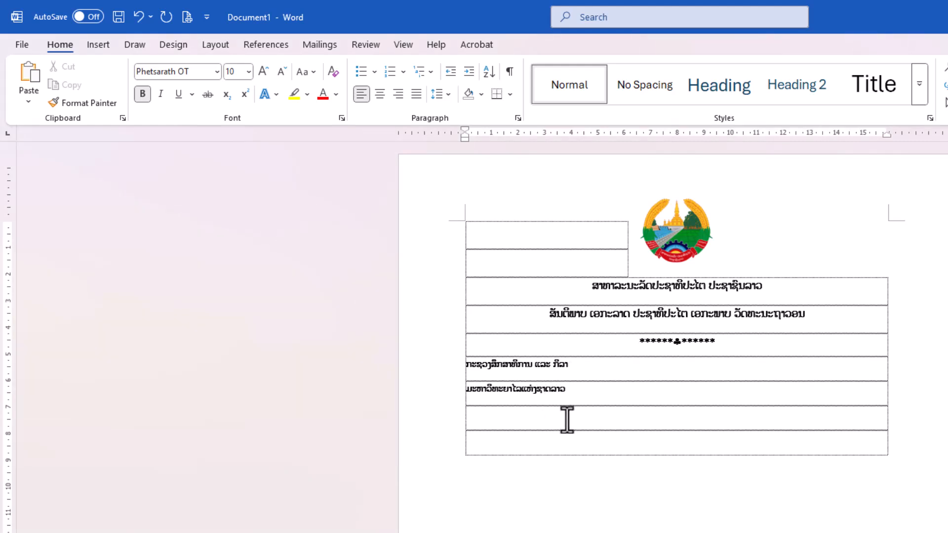
text(ຄະນະນິຕິສາດ ແລະ ລ)
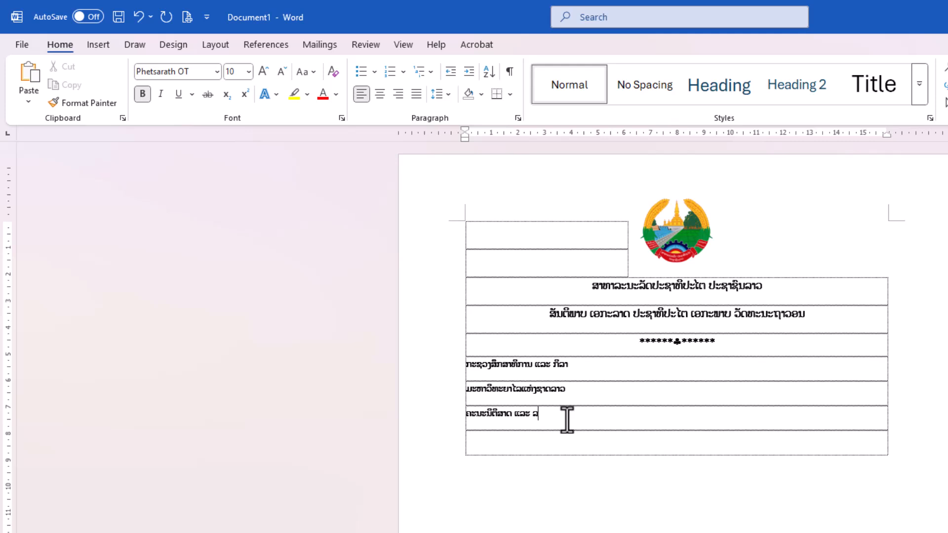
text(ັດຖະສາ)
key(Tab)
Switch to library.pdf and examine the layout of the three department lines and the number field beside the faculty line
key(alt+Tab)
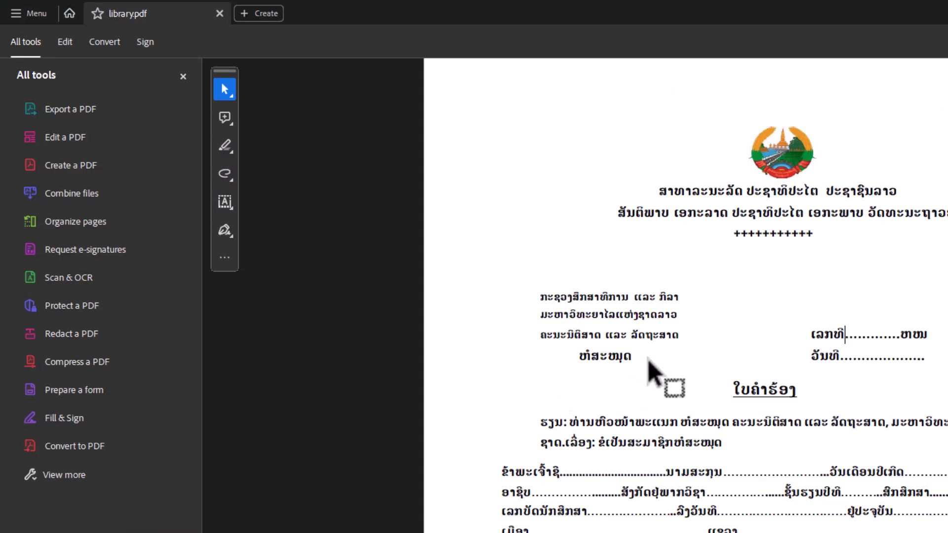
drag(687, 335, 494, 342)
click(725, 331)
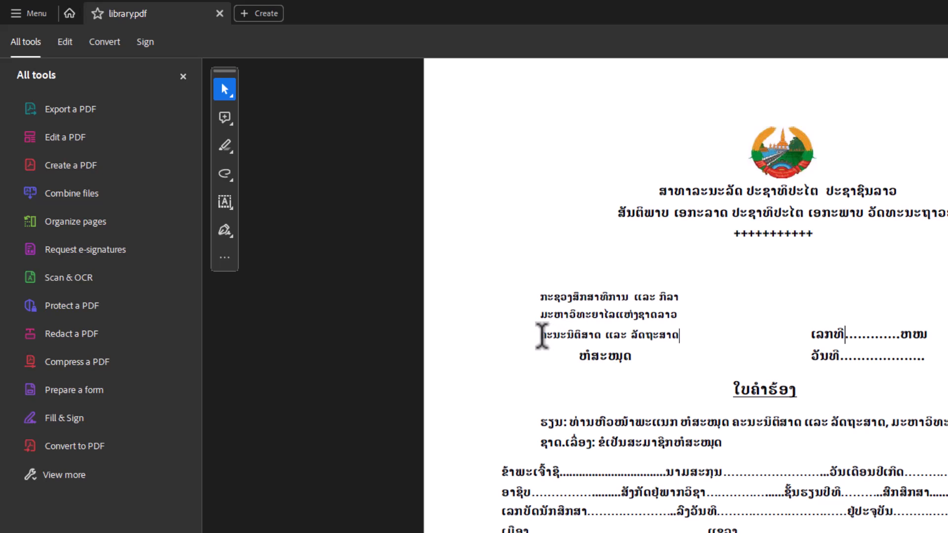
drag(540, 334, 687, 334)
click(730, 336)
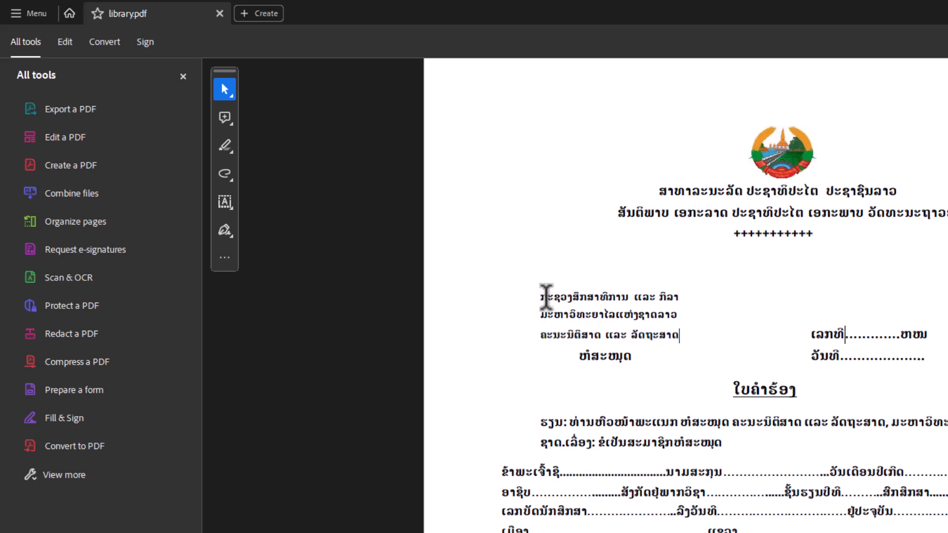
drag(543, 302, 660, 416)
click(682, 408)
drag(540, 333, 937, 334)
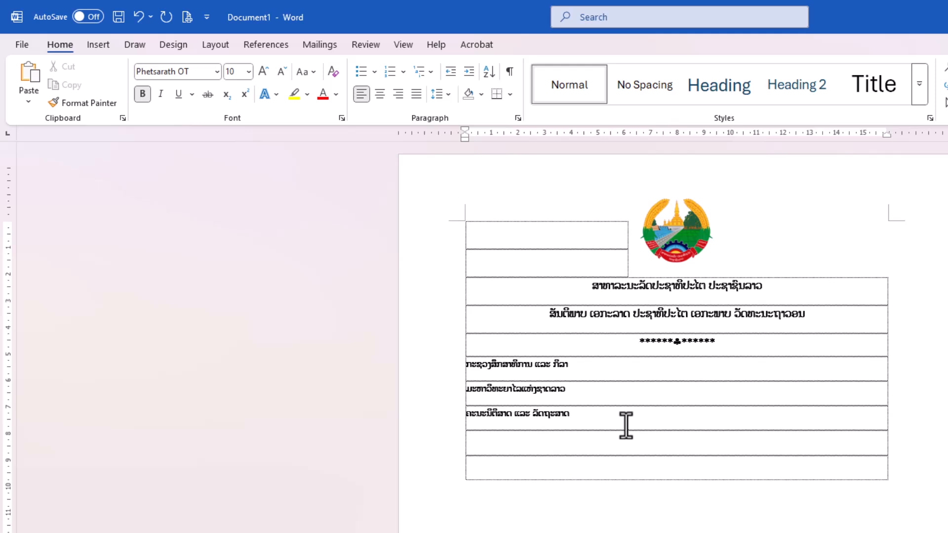
Add the number field "ເລກທີ........ຫໜ" at the far end of the faculty line in Word, checking its wording against the PDF
text(ເລກທີ.......)
key(alt+Tab)
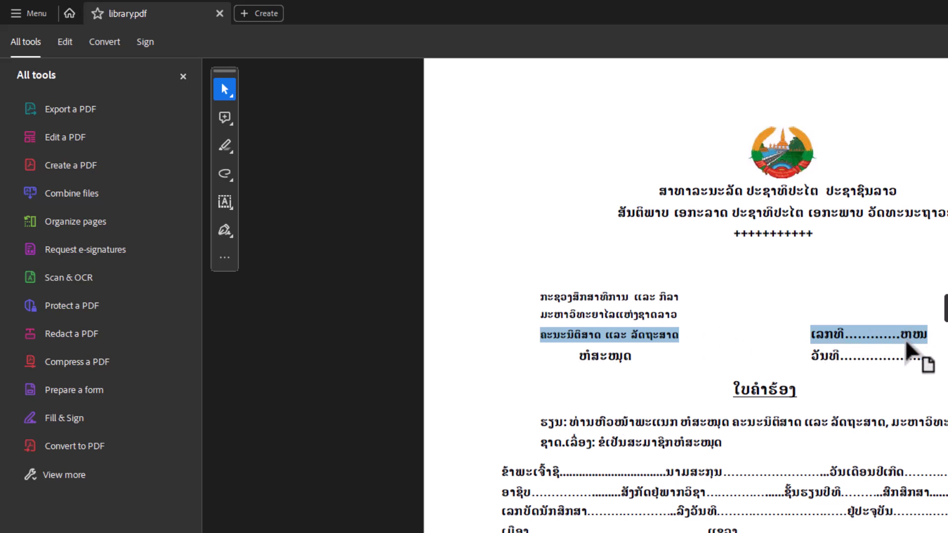
key(alt+Tab)
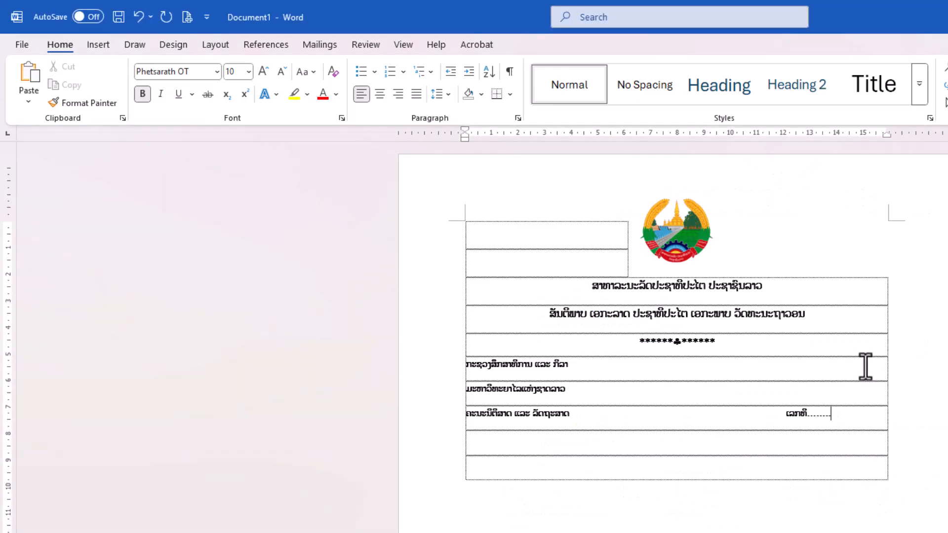
text(so)
key(BackSpace)
key(BackSpace)
Set the font size of the number field "ເລກທີ........ຫໜ" on the faculty line to 12
mouse_move(783, 415)
mouse_down()
mouse_move(861, 400)
mouse_move(859, 418)
mouse_move(789, 415)
mouse_up()
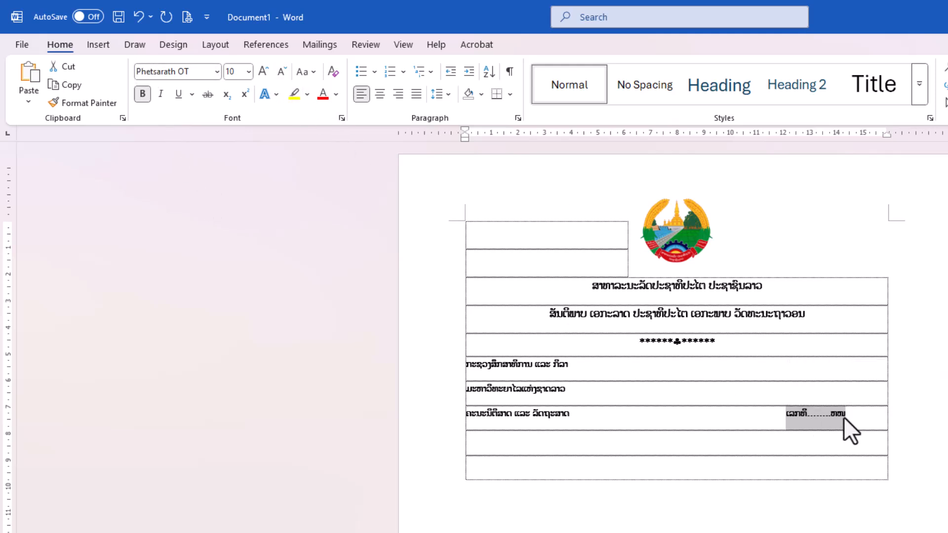
click(262, 73)
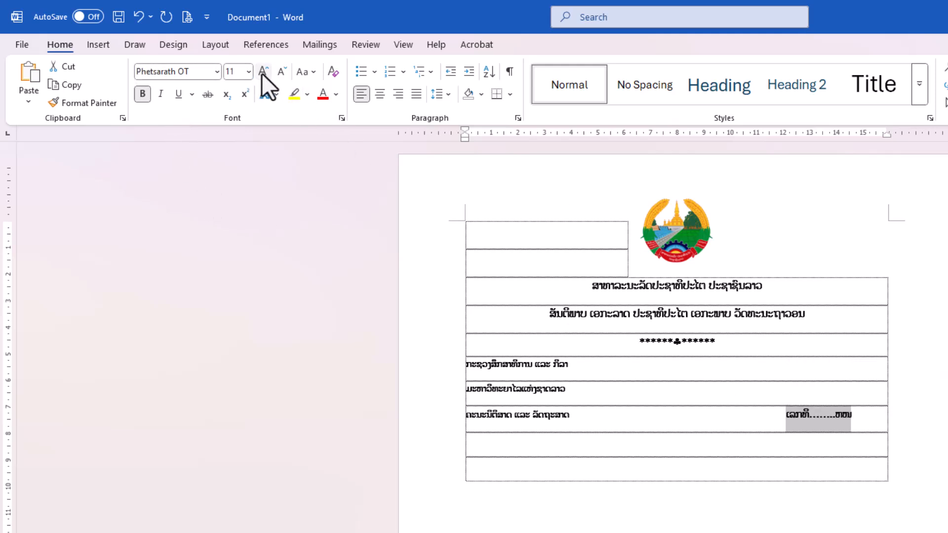
click(262, 73)
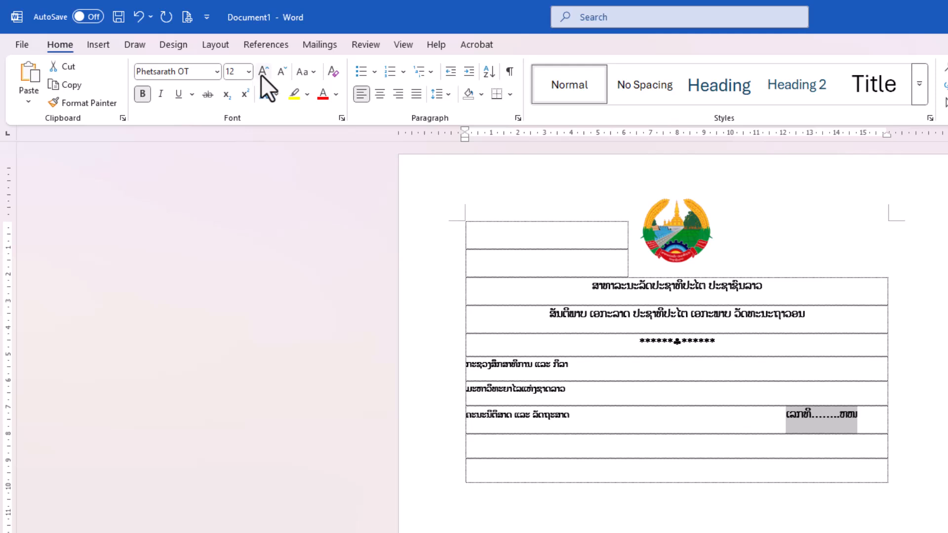
click(249, 74)
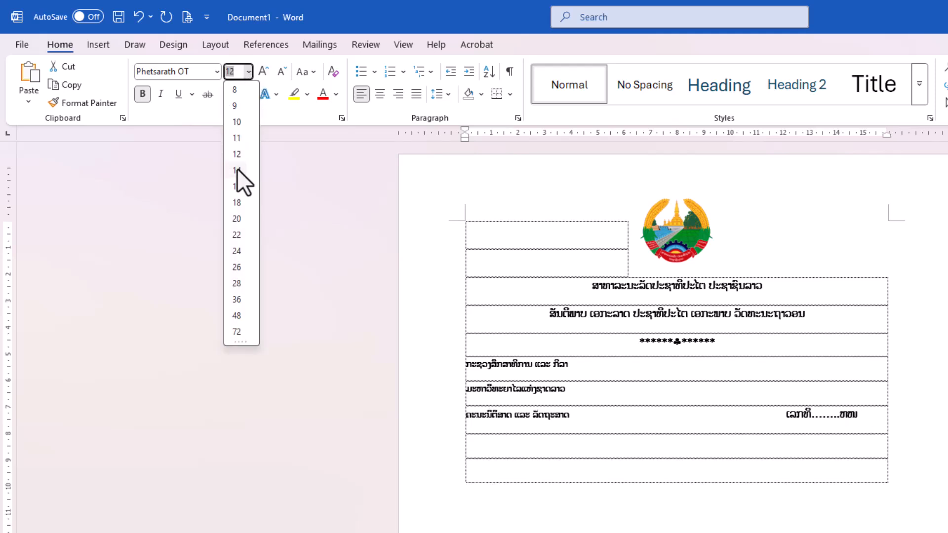
click(248, 76)
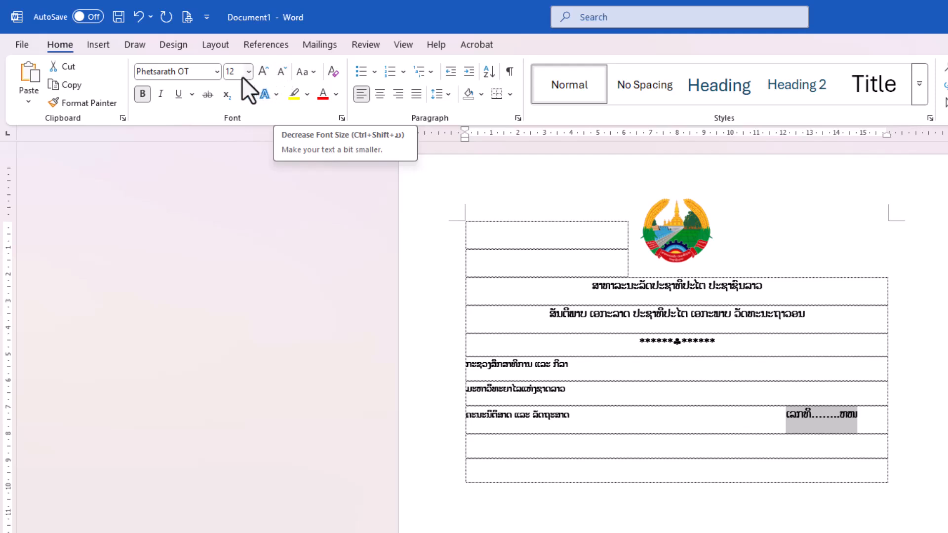
click(868, 418)
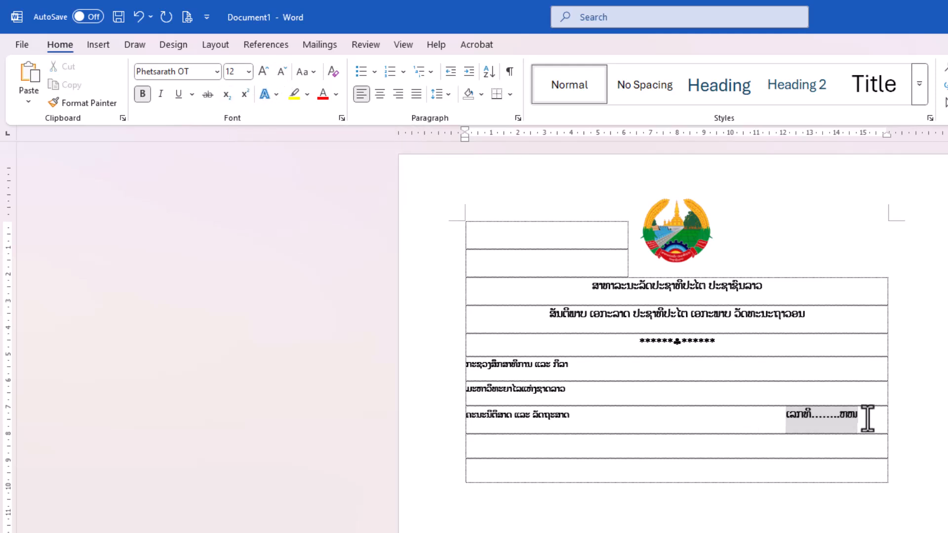
drag(868, 419, 786, 417)
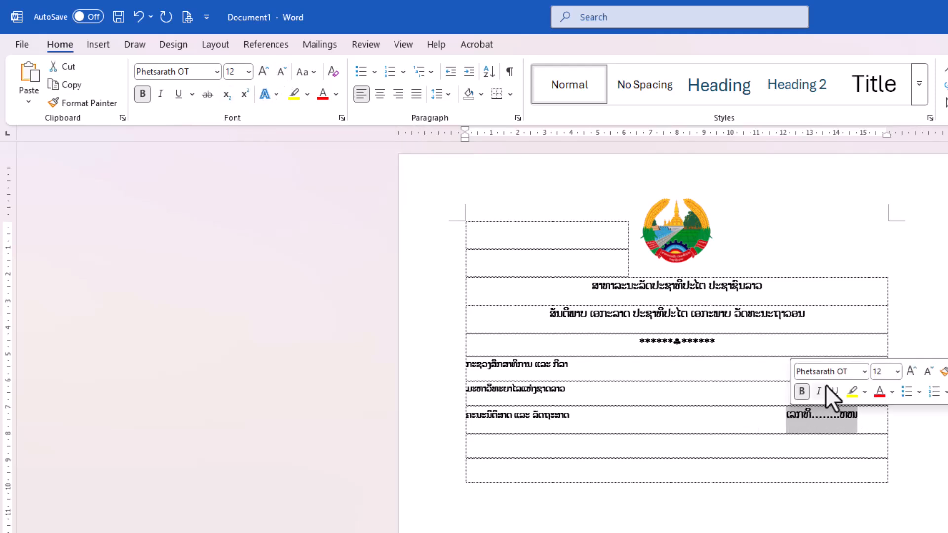
click(897, 372)
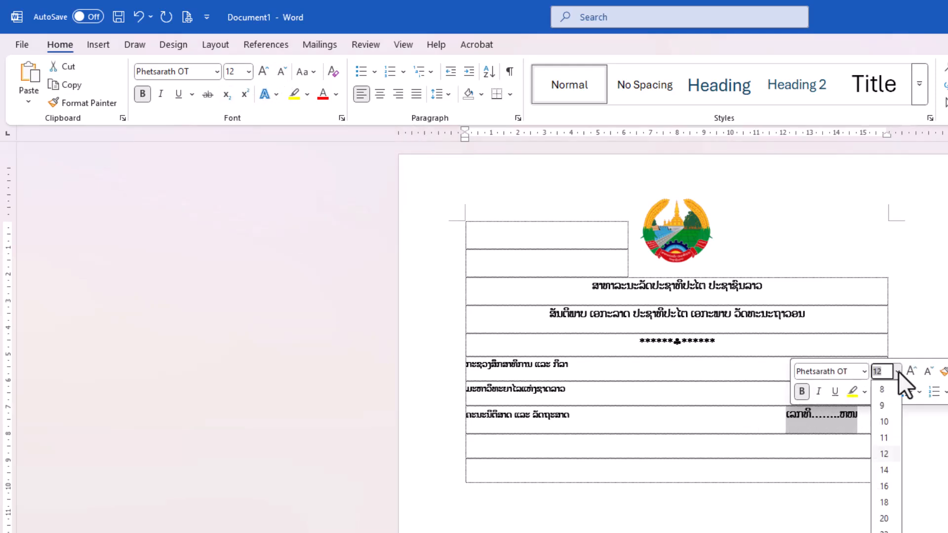
click(885, 454)
Consult the library and date line in library.pdf, and enter "ຫໍສະໝຸດ" on a new line below the faculty line in Word
click(600, 468)
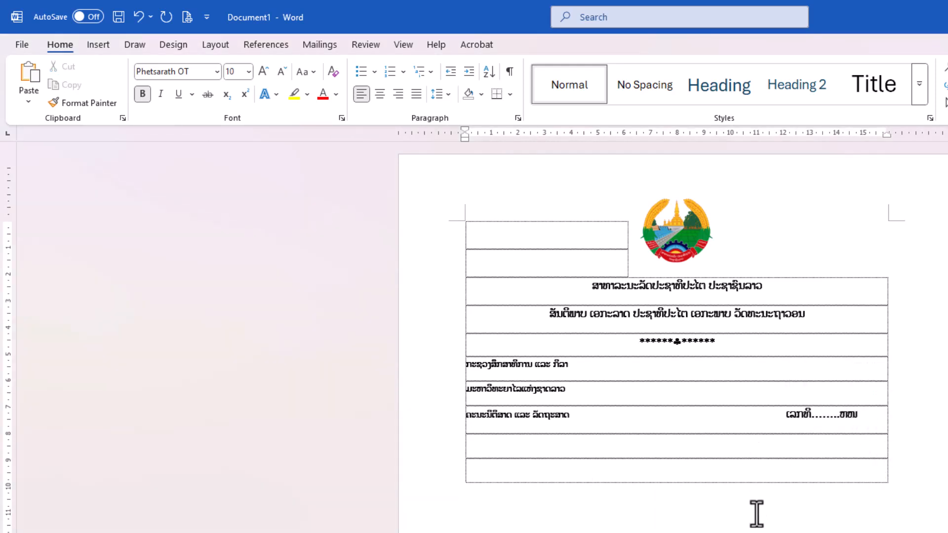
key(alt+Tab)
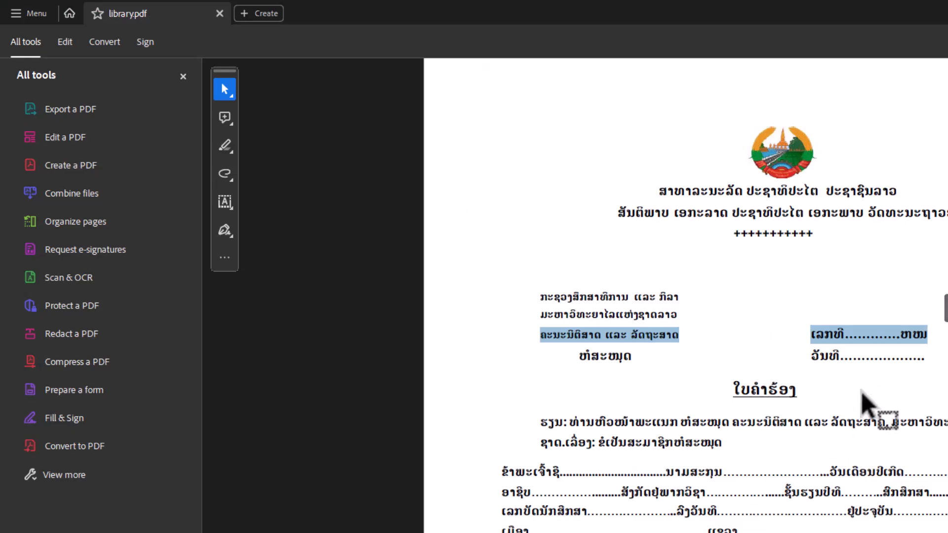
drag(580, 360, 678, 359)
click(928, 357)
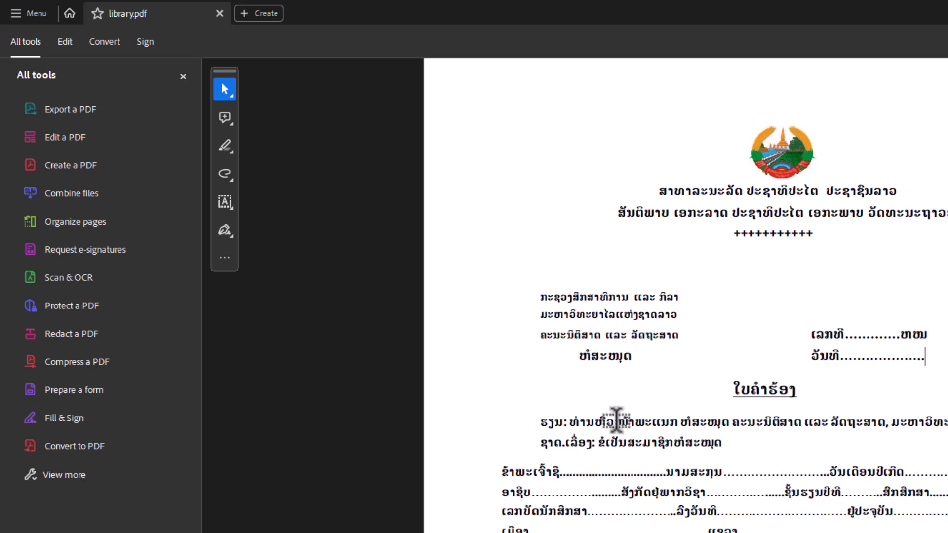
key(alt+Tab)
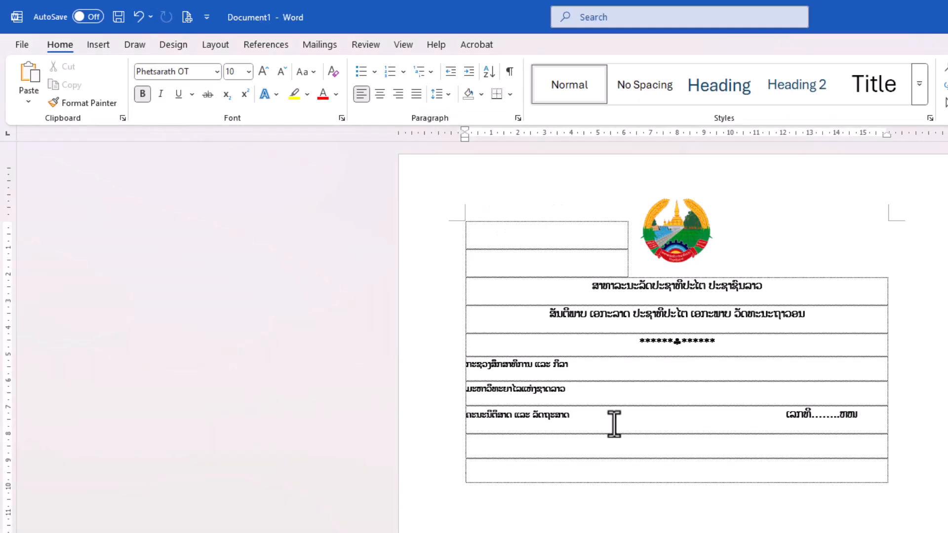
click(876, 413)
drag(868, 417, 465, 422)
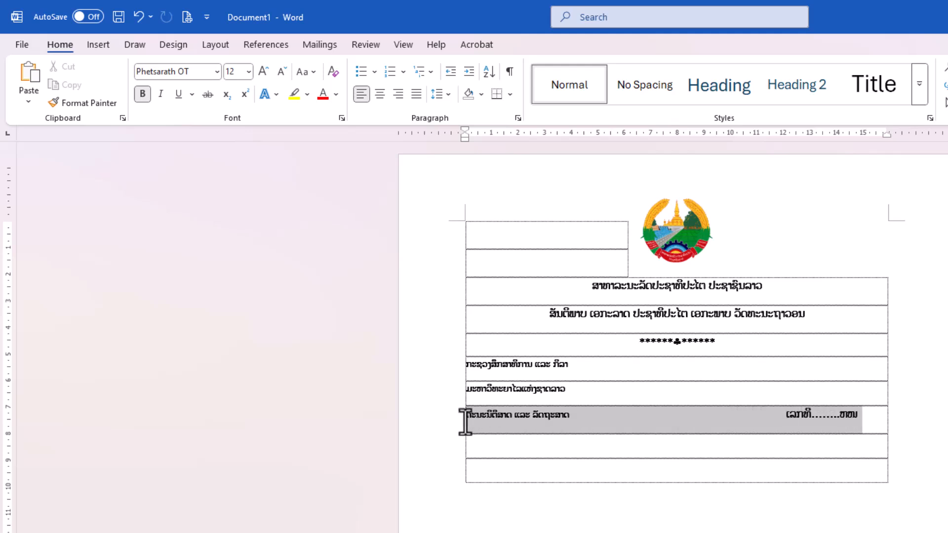
click(872, 410)
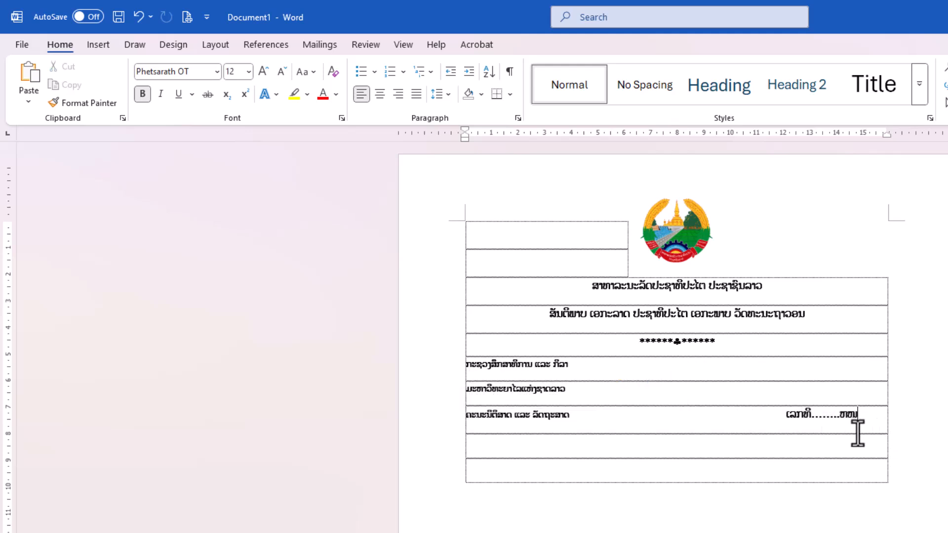
key(Return)
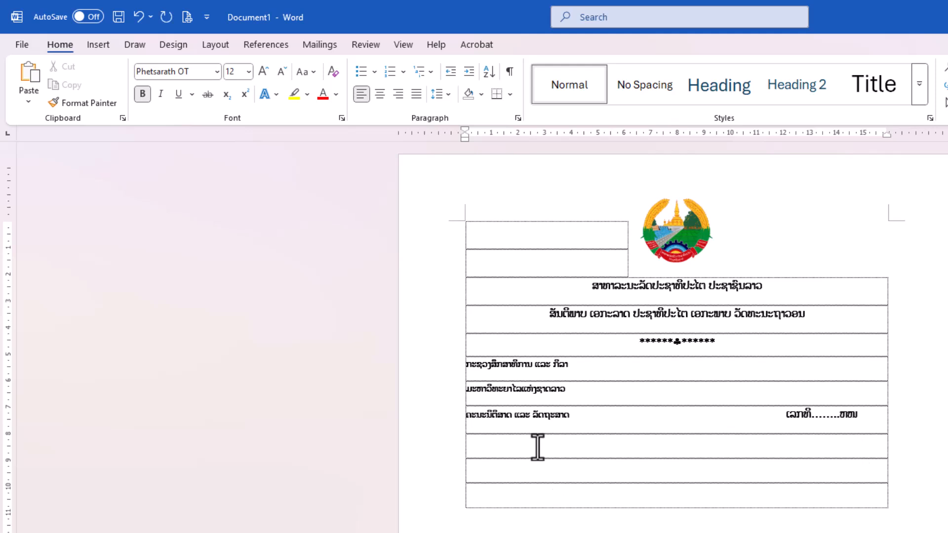
text(ທີ່ສະໜ)
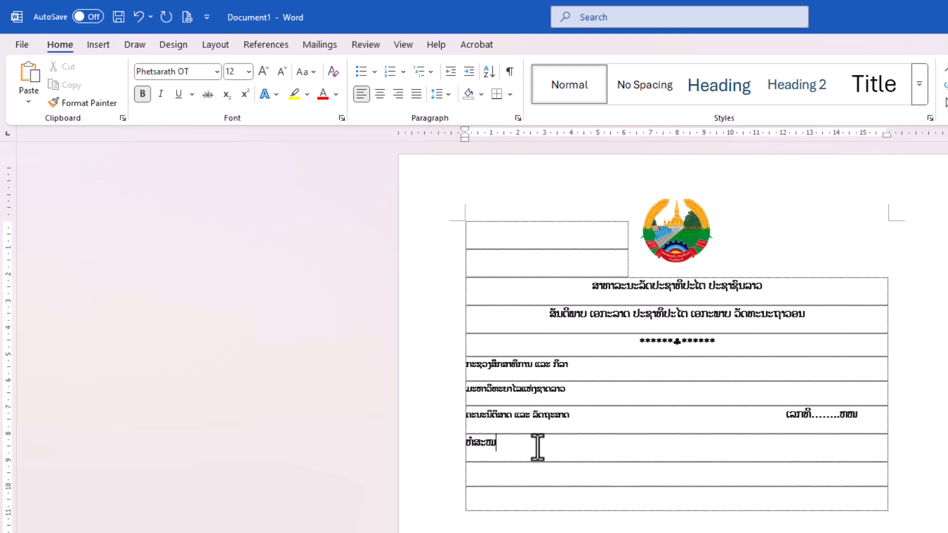
text(ຸດ)
key(BackSpace)
key(BackSpace)
key(BackSpace)
Replace the spacing before the number field "ເລກທີ........ຫໜ" with a tab, and move its tab stop to the 13 mark on the ruler
click(769, 418)
drag(786, 417, 572, 418)
key(BackSpace)
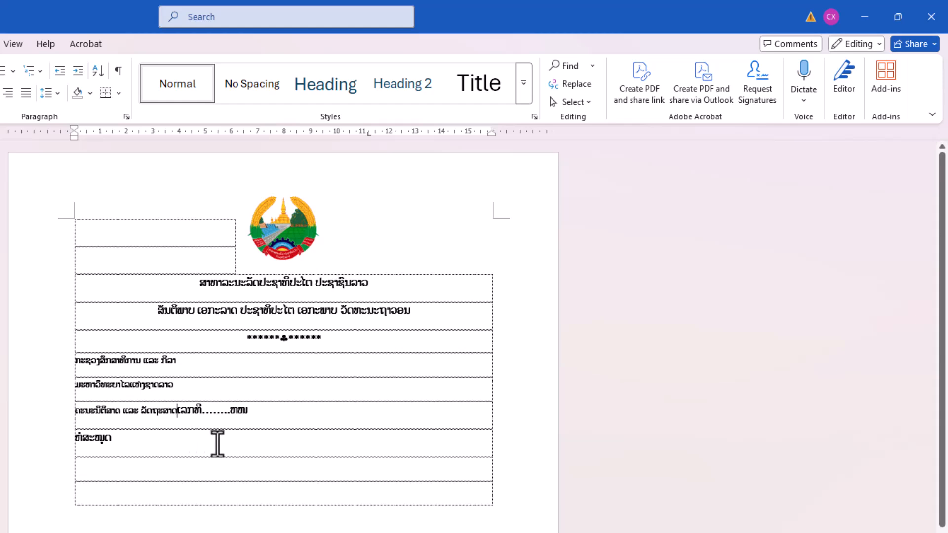
key(Tab)
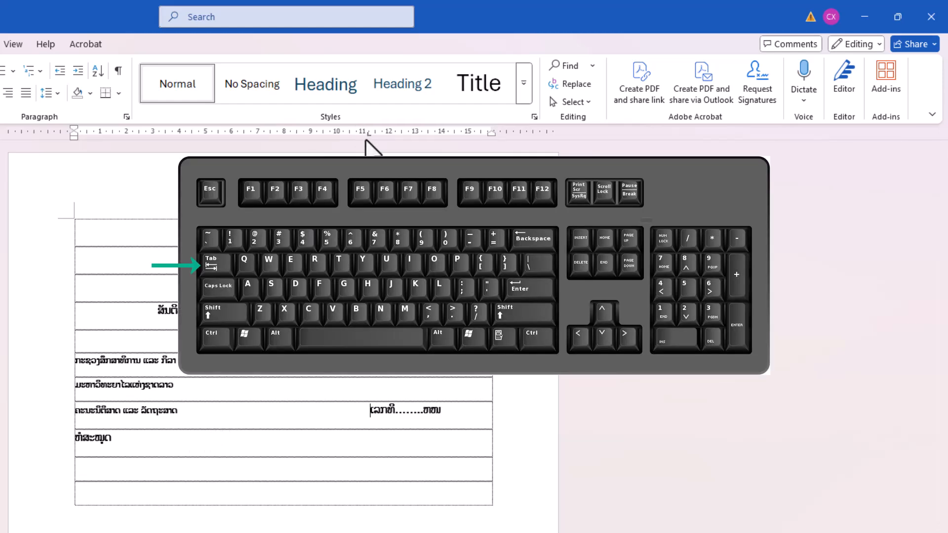
drag(369, 133, 417, 139)
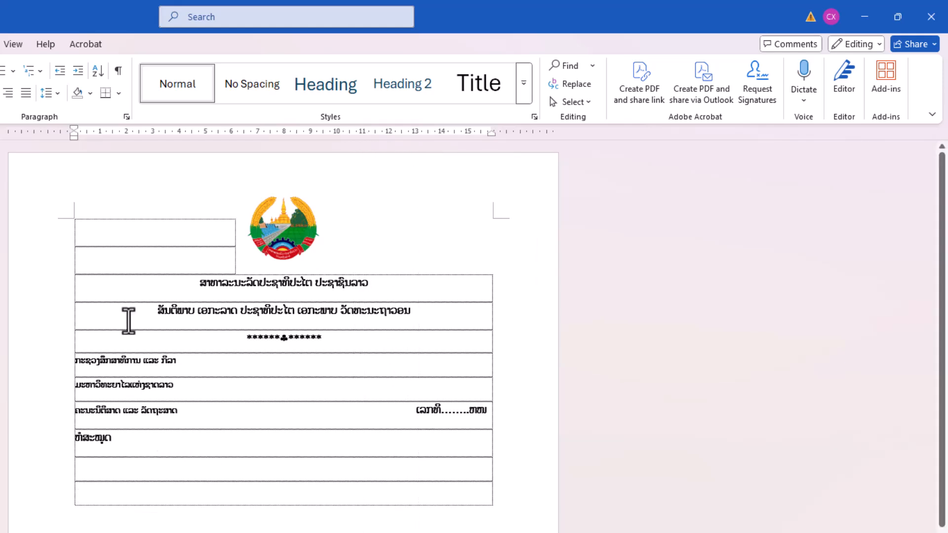
Set a tab stop at 13 on the library line, add the date field "ວັນທີ........" there, and check both fields' alignment in library.pdf
click(407, 414)
click(410, 134)
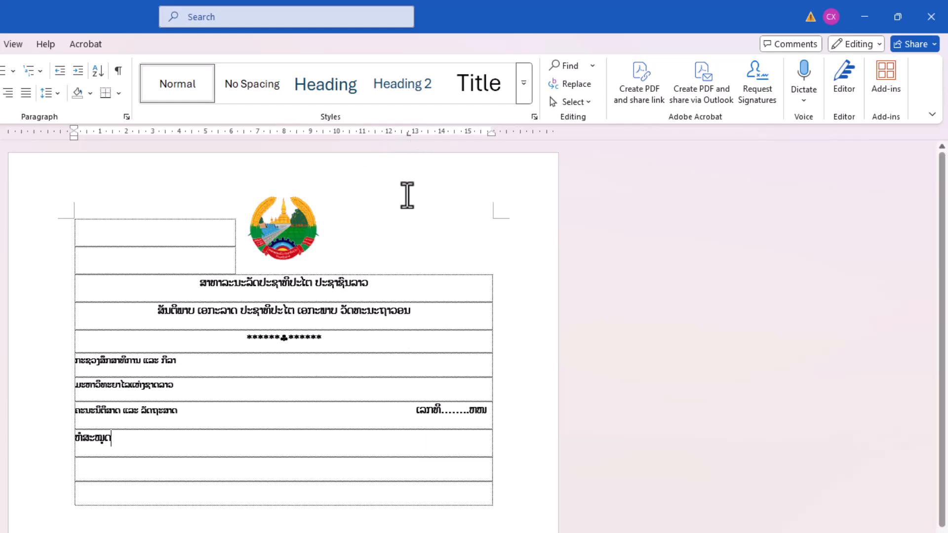
drag(408, 134, 415, 134)
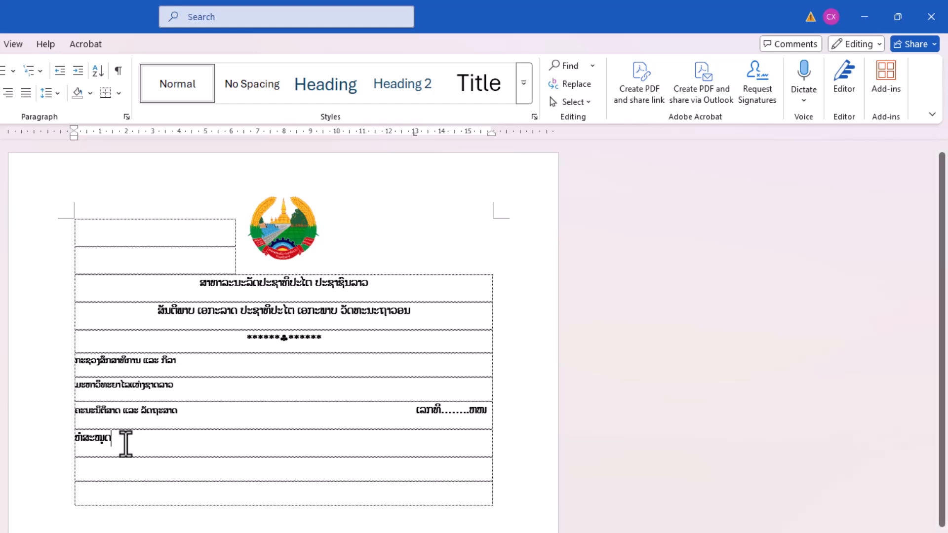
key(Tab)
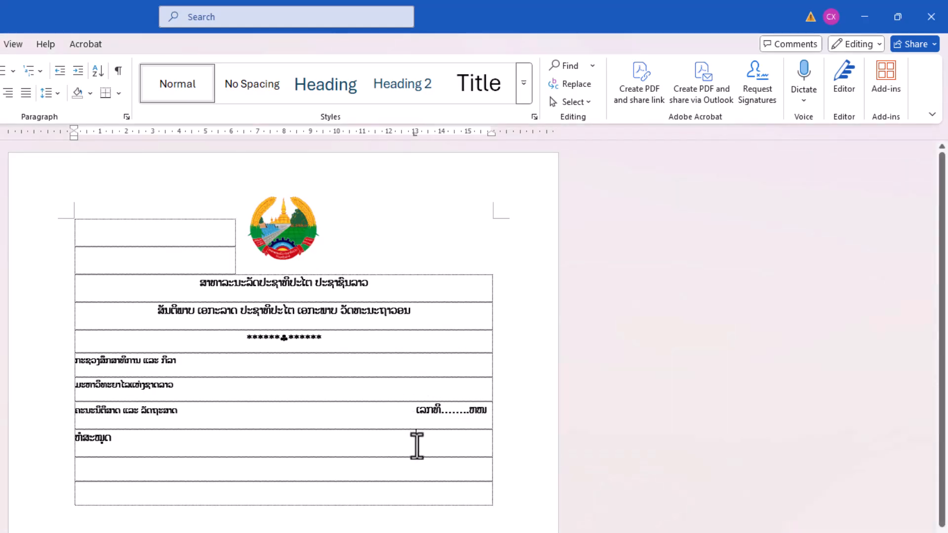
text(ວັນທີ.......)
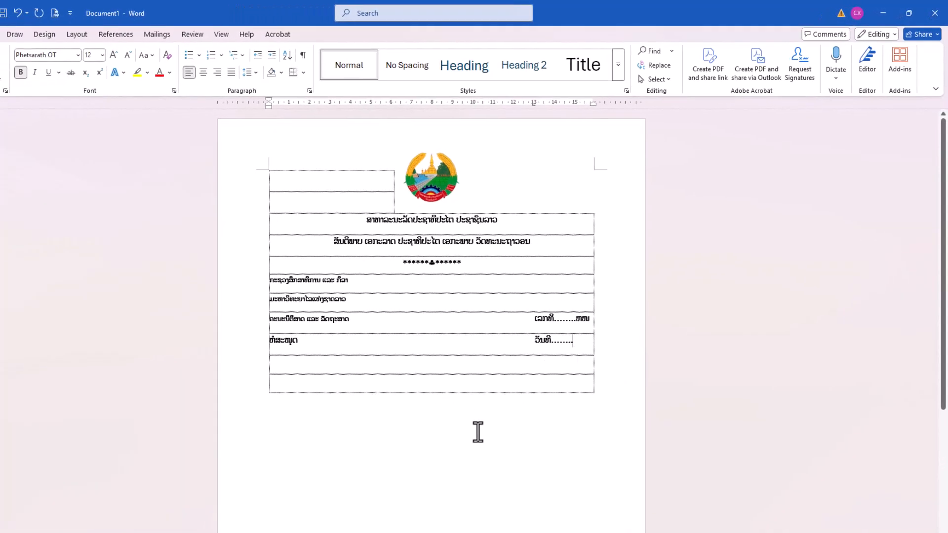
key(alt+Tab)
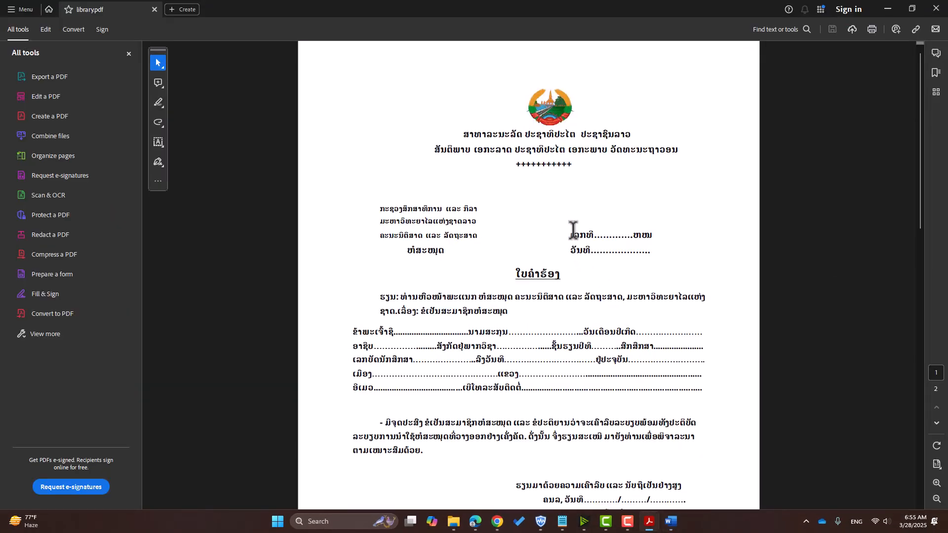
drag(575, 237, 611, 251)
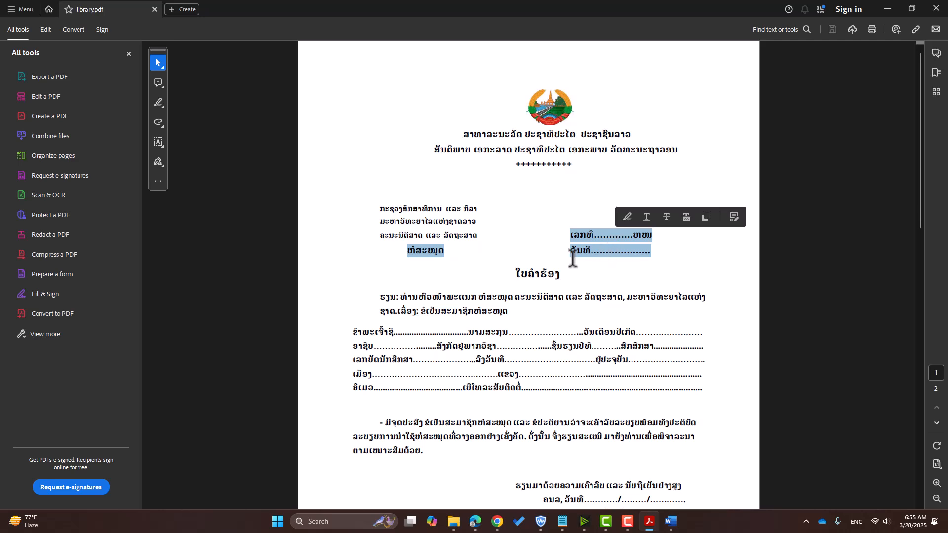
key(alt+Tab)
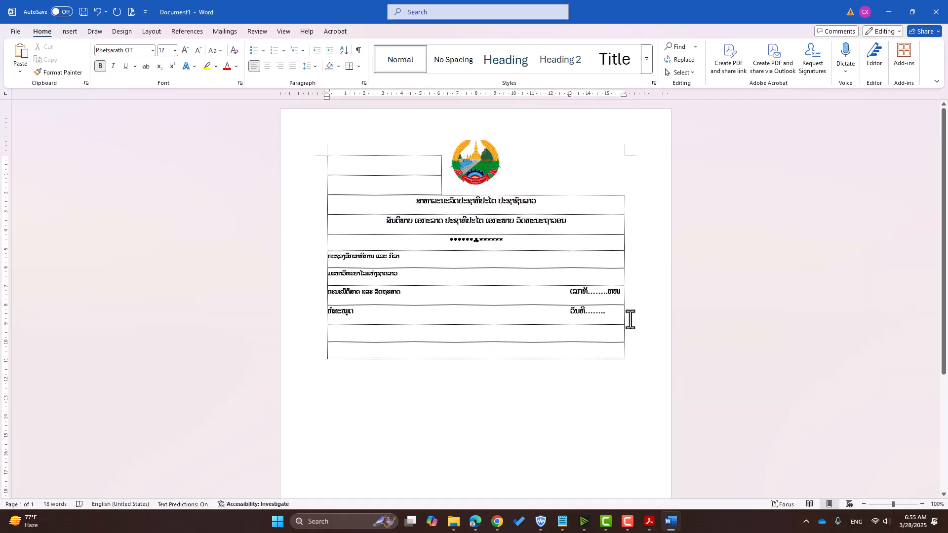
Add a centred line below the library line with the title "ໃບຄຳຮ້ອງ"
key(Return)
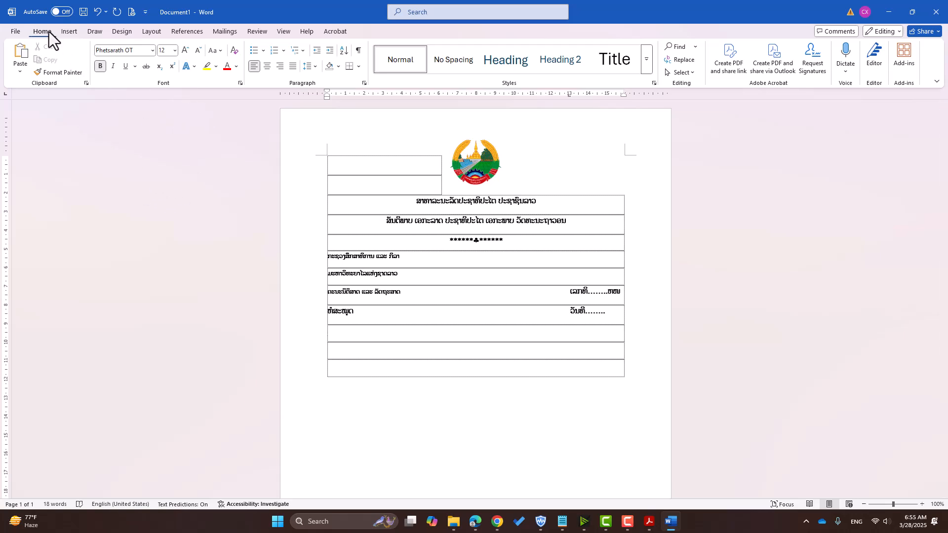
click(267, 66)
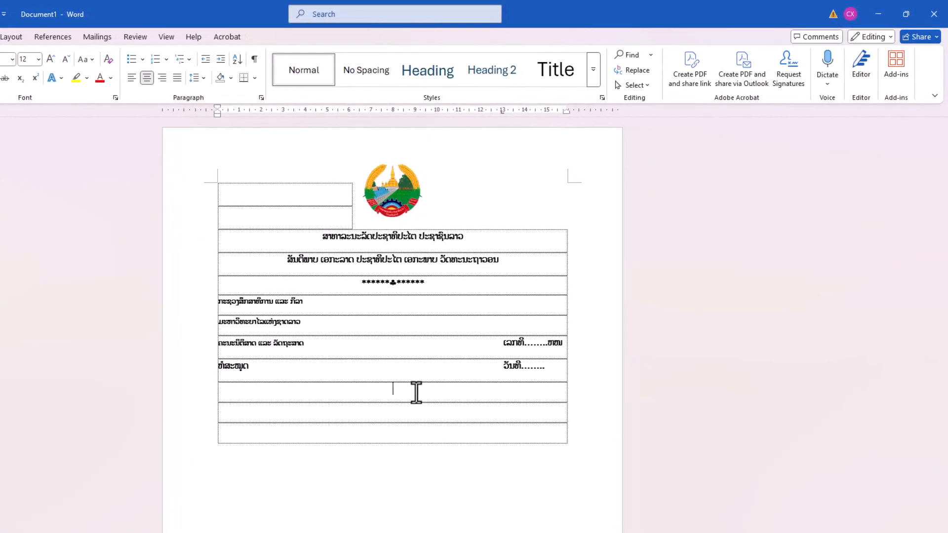
text(ປ)
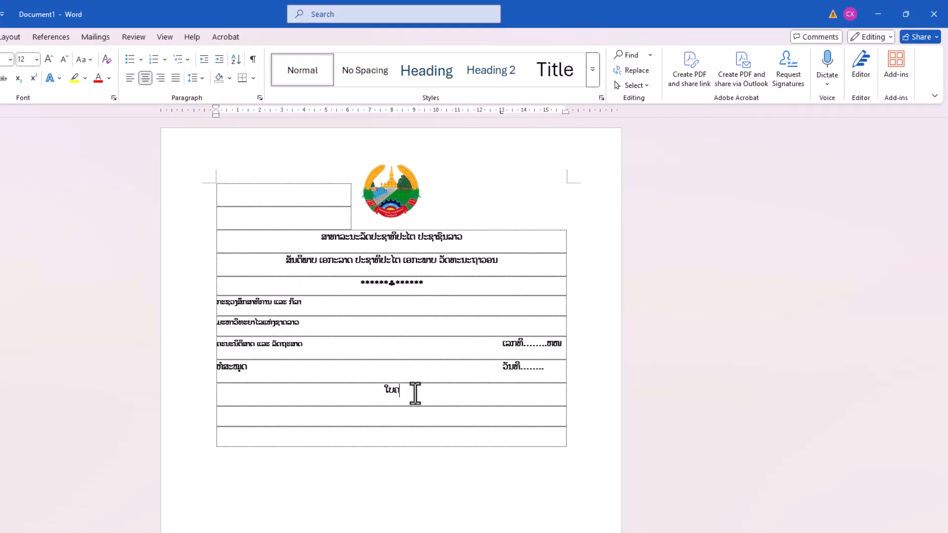
text(ຄຳຮ້ອງ)
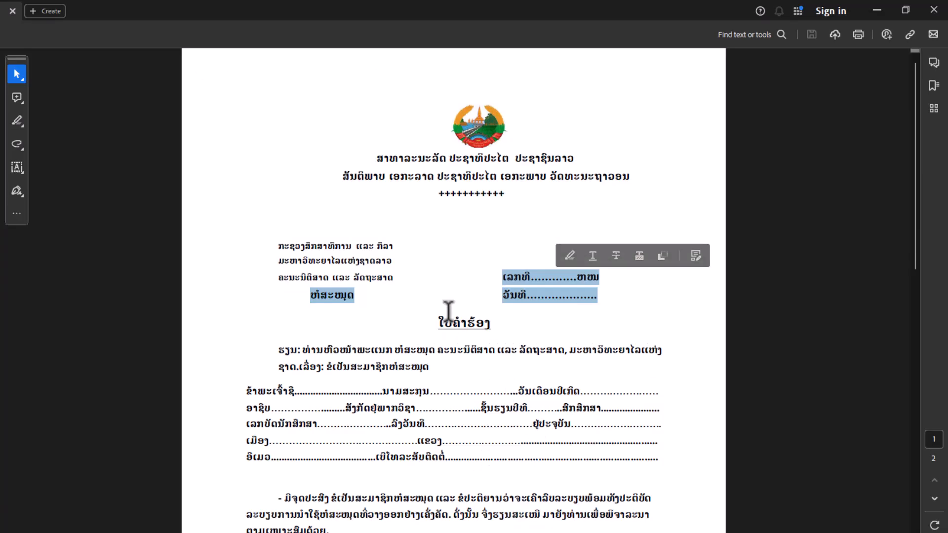
Check the title's appearance in library.pdf, and set the font size of "ໃບຄຳຮ້ອງ" in Word to 14
drag(435, 321, 493, 322)
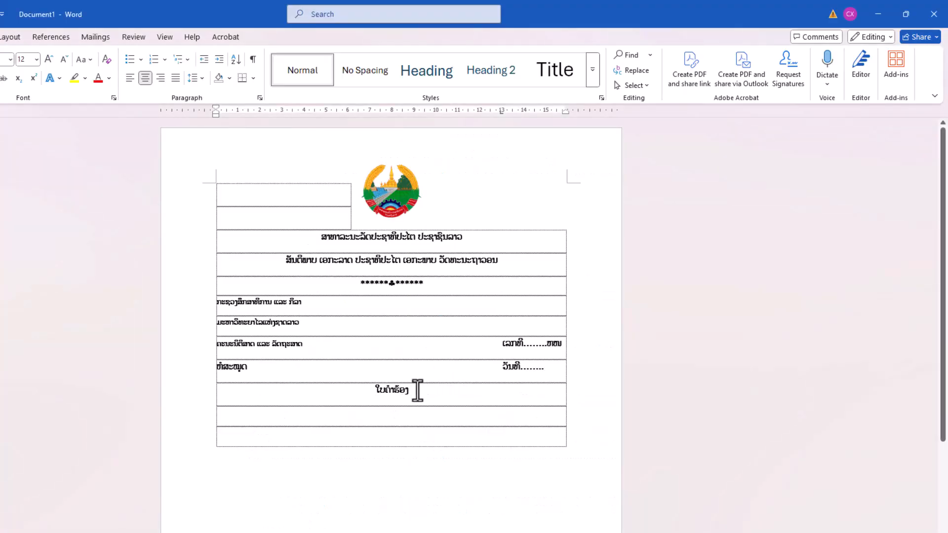
drag(417, 390, 376, 391)
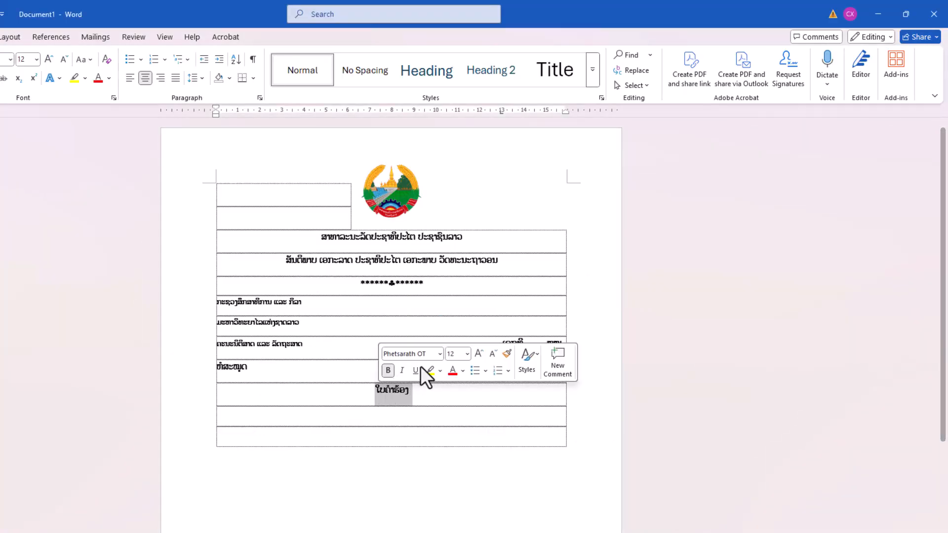
click(467, 354)
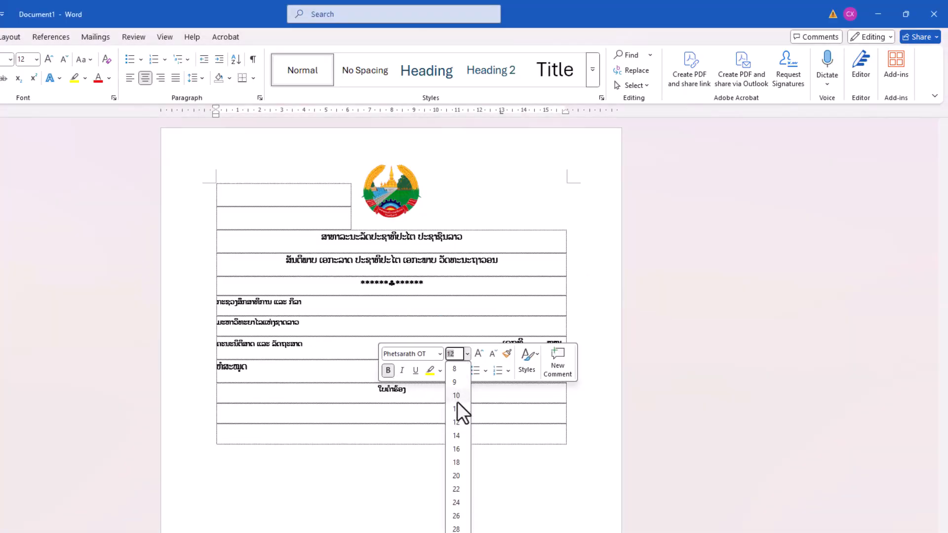
click(455, 434)
click(360, 424)
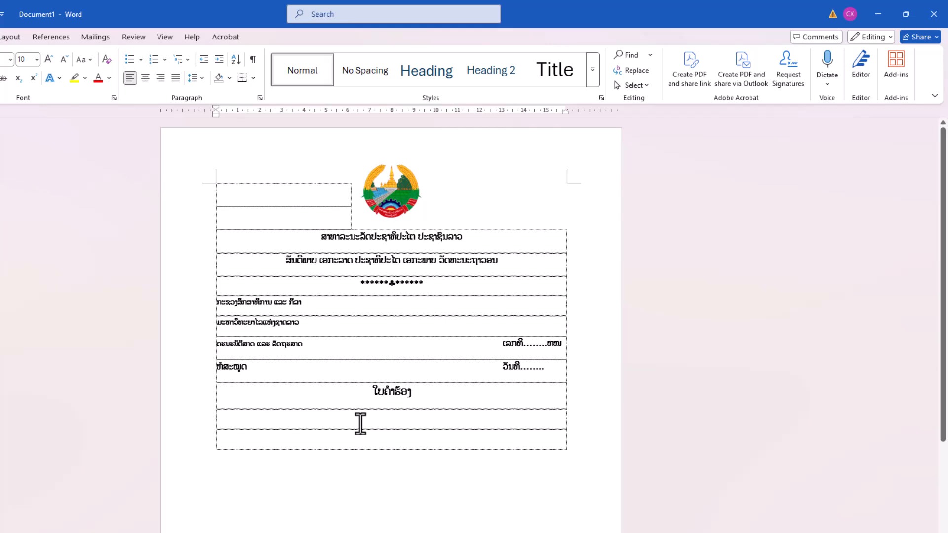